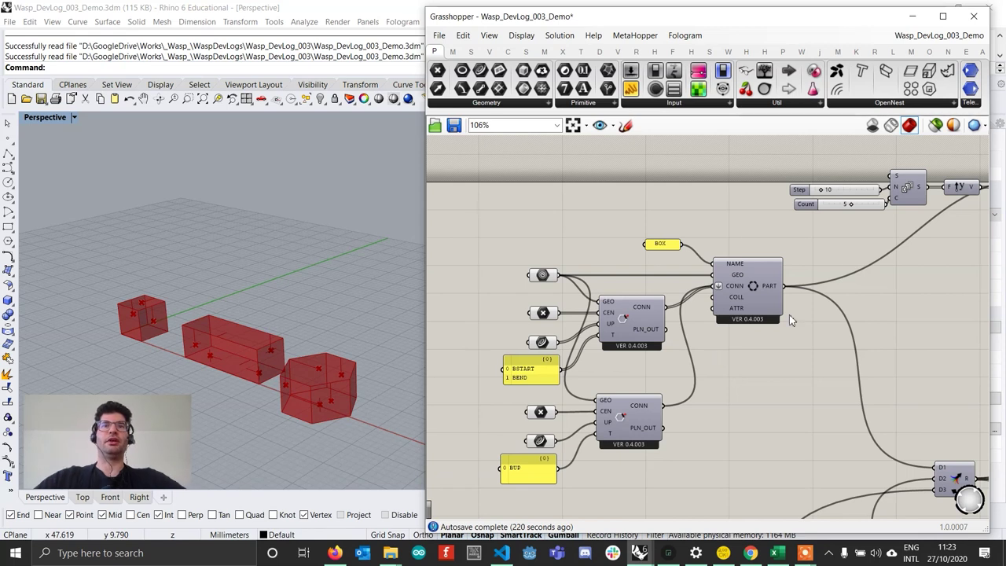
# Inspect the box, stick and hexagonal part geometries by highlighting their geometry parameters and viewing them in the 3D viewport
pyautogui.moveTo(281, 353)
pyautogui.keyDown('shift'); pyautogui.mouseDown(button='right')
pyautogui.moveTo(273, 317)
pyautogui.moveTo(280, 294)
pyautogui.moveTo(265, 337)
pyautogui.moveTo(273, 341)
pyautogui.mouseUp(button='right'); pyautogui.keyUp('shift')
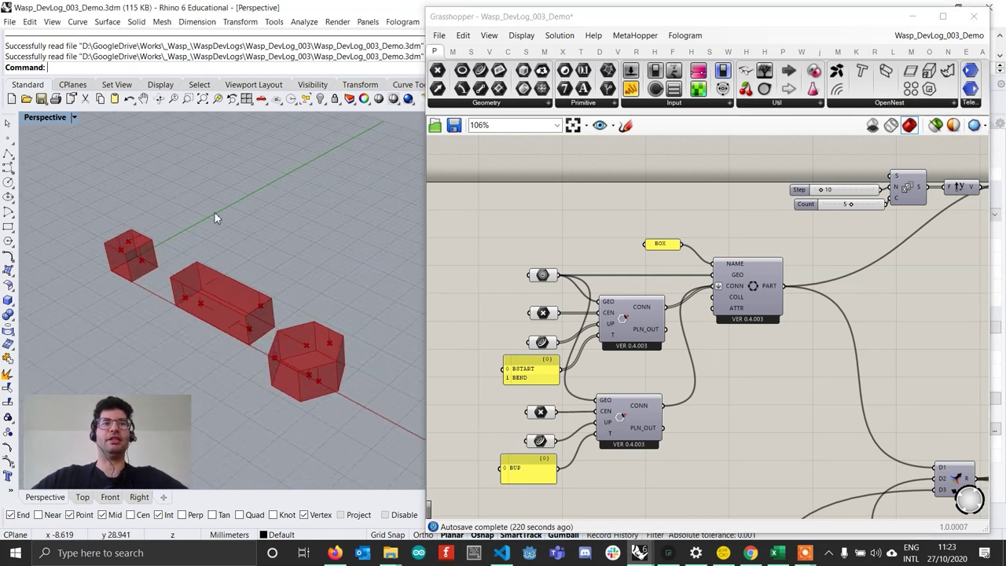
pyautogui.moveTo(224, 242); pyautogui.dragTo(235, 324, button='right')
pyautogui.moveTo(576, 499); pyautogui.dragTo(485, 215)
pyautogui.click(494, 214)
pyautogui.scroll(-4, 650, 386)
pyautogui.scroll(4, 648, 397)
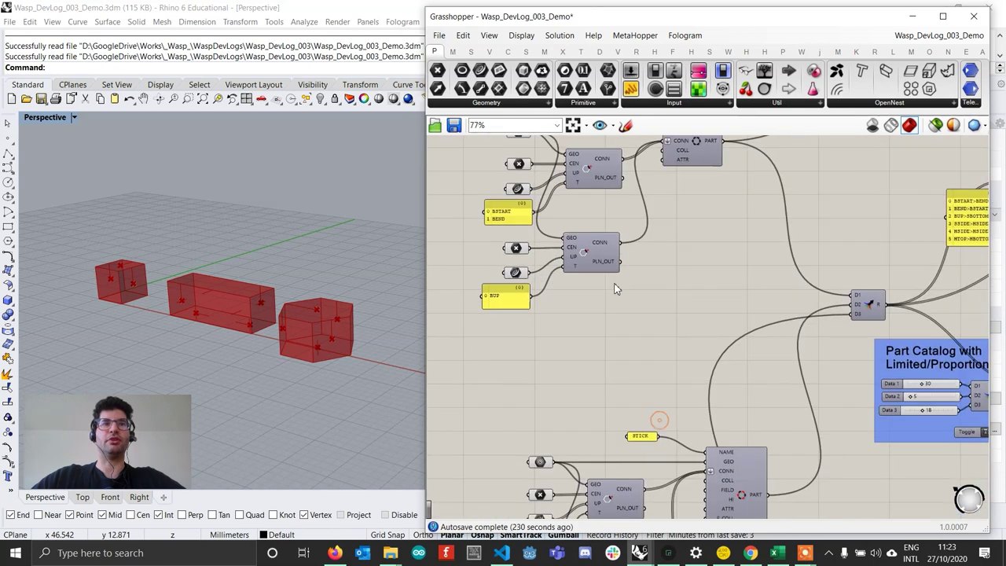
pyautogui.click(557, 281)
pyautogui.scroll(-1, 610, 334)
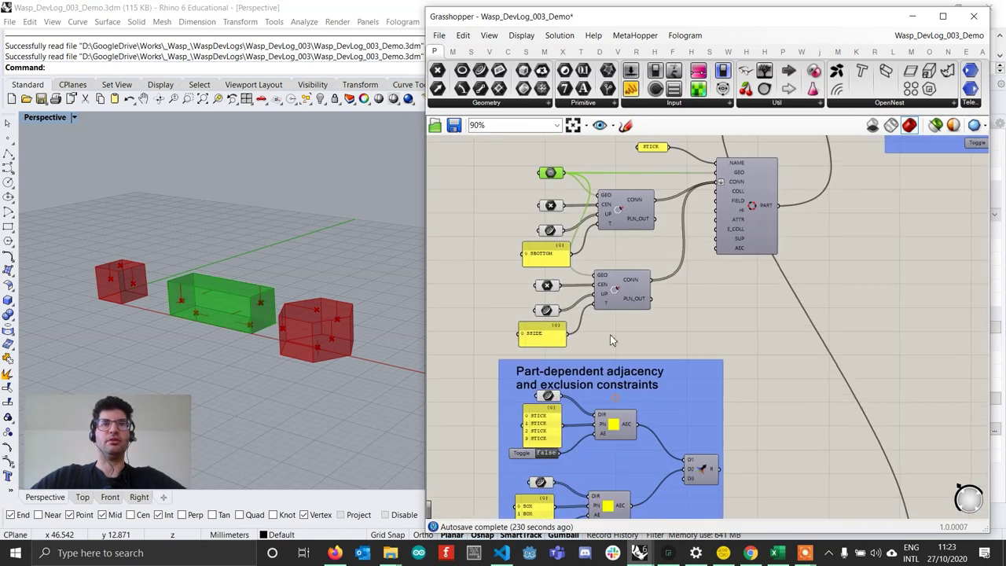
pyautogui.moveTo(628, 441); pyautogui.dragTo(614, 337, button='right')
pyautogui.moveTo(598, 386); pyautogui.dragTo(605, 341, button='right')
pyautogui.scroll(2, 566, 420)
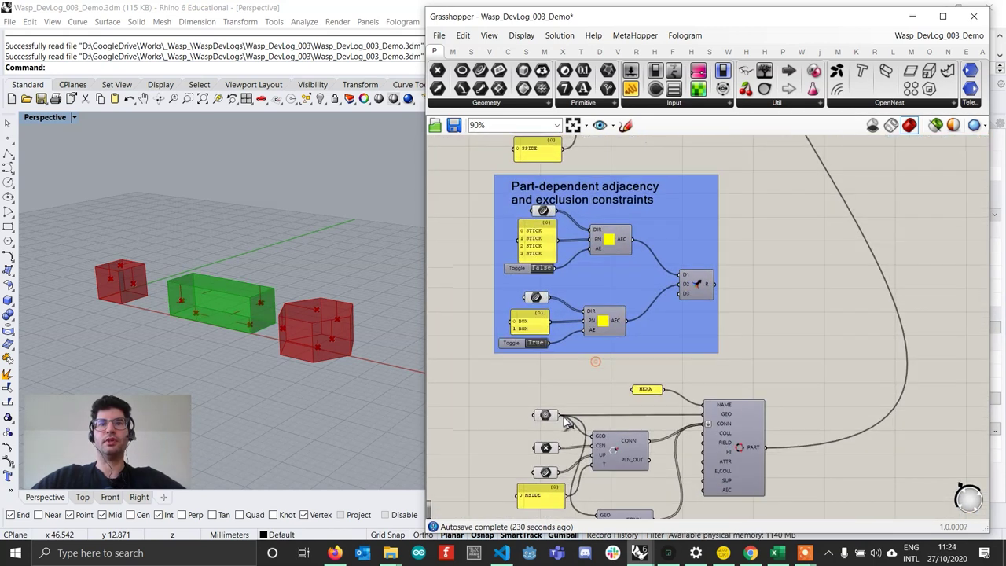
pyautogui.click(543, 416)
pyautogui.scroll(5, 254, 313)
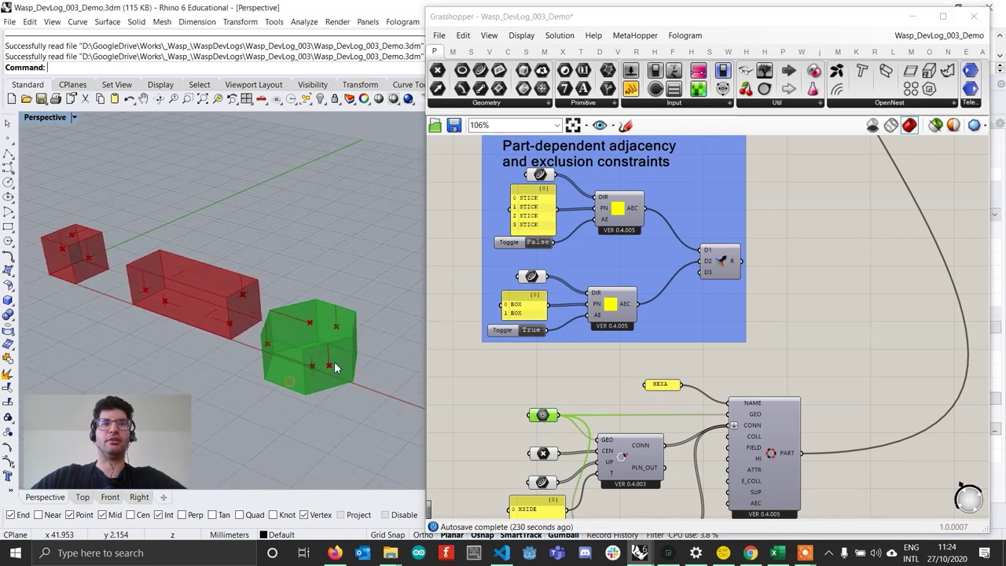
pyautogui.click(623, 368)
pyautogui.scroll(-3, 623, 367)
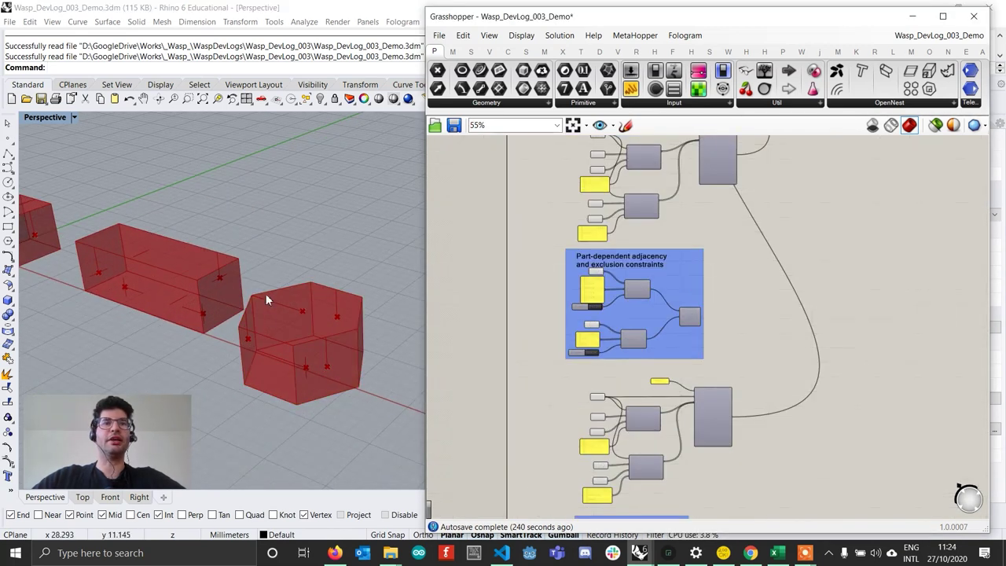
# Examine the overall aggregation definition and read the connection grammar panel feeding the rules component
pyautogui.scroll(-5, 266, 293)
pyautogui.scroll(-4, 783, 266)
pyautogui.moveTo(783, 265); pyautogui.dragTo(664, 334, button='right')
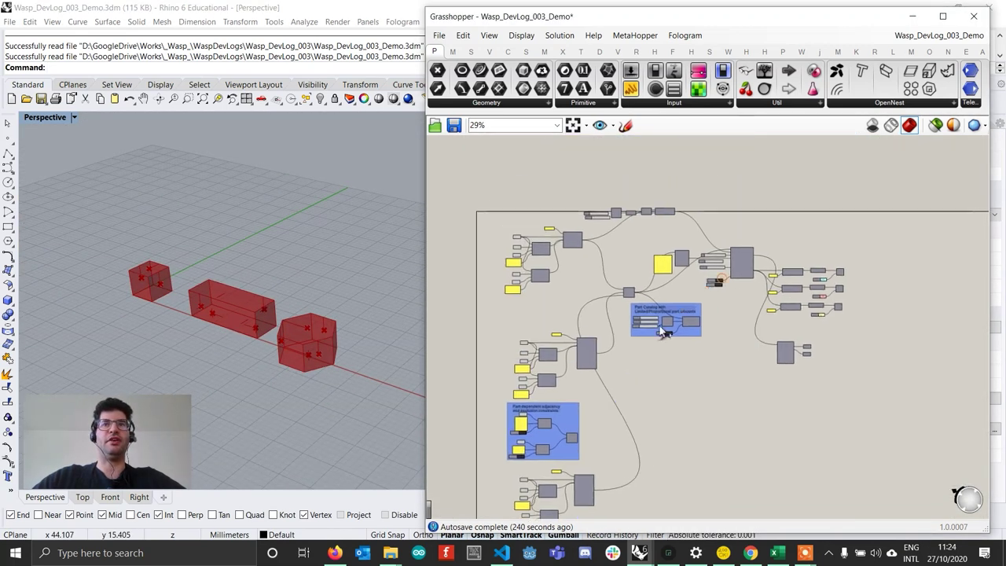
pyautogui.scroll(6, 854, 294)
pyautogui.scroll(2, 533, 186)
pyautogui.scroll(-1, 650, 275)
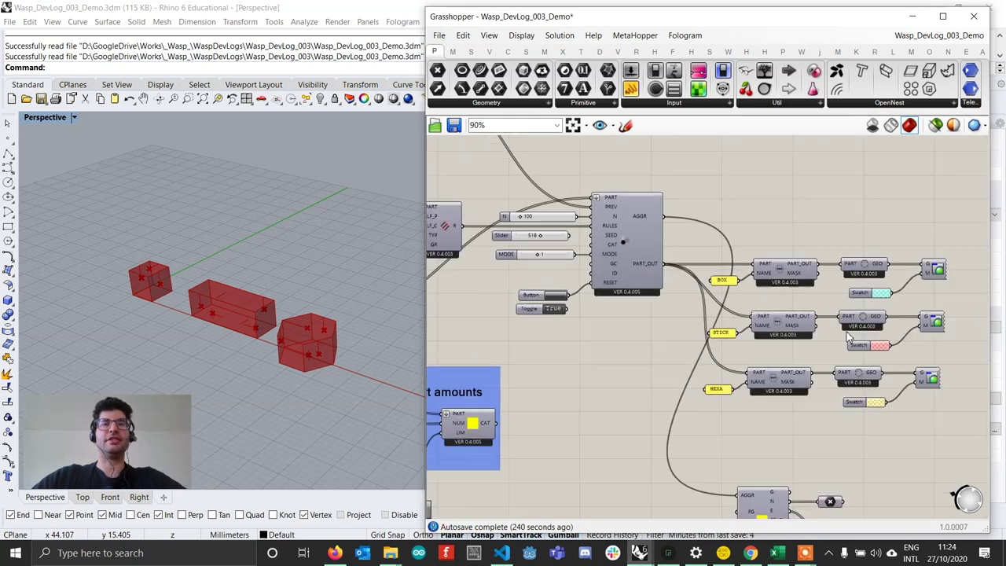
pyautogui.moveTo(674, 286); pyautogui.dragTo(600, 279, button='right')
pyautogui.moveTo(440, 213); pyautogui.dragTo(603, 258, button='right')
pyautogui.scroll(3, 605, 263)
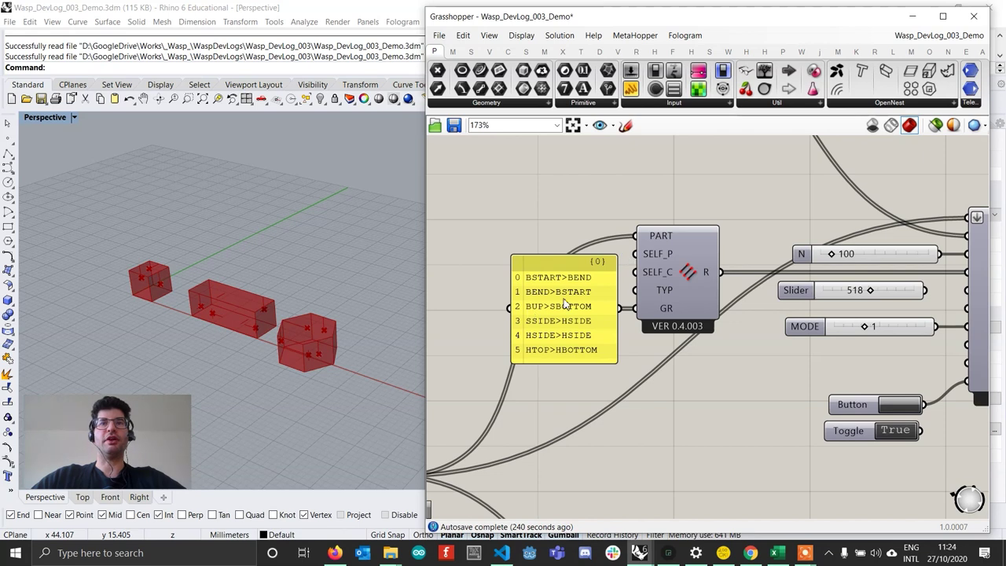
pyautogui.scroll(1, 581, 360)
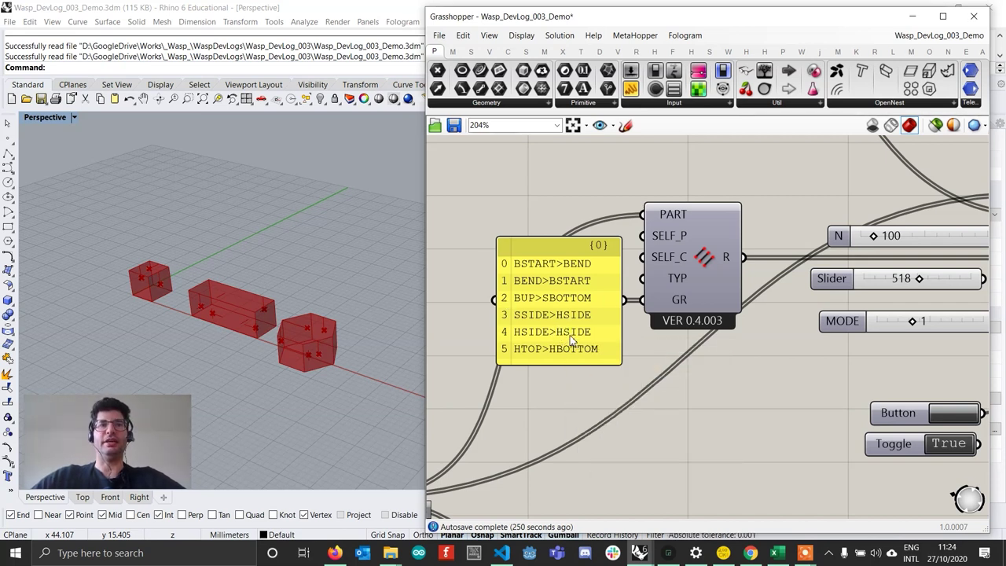
pyautogui.moveTo(633, 349); pyautogui.dragTo(611, 344, button='right')
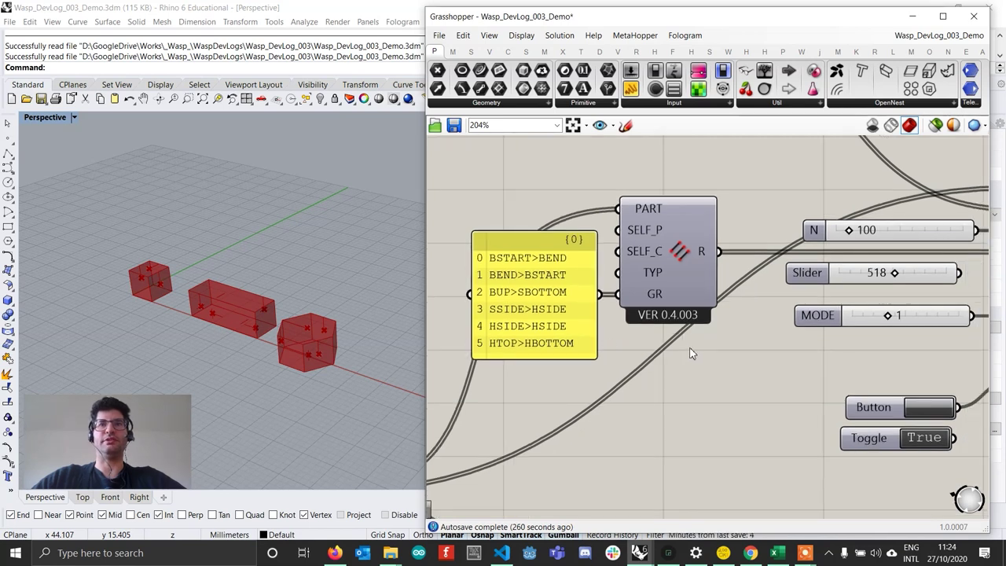
# Turn on the preview of the three coloured preview components for the BOX, STICK and HEXA parts
pyautogui.scroll(-3, 698, 358)
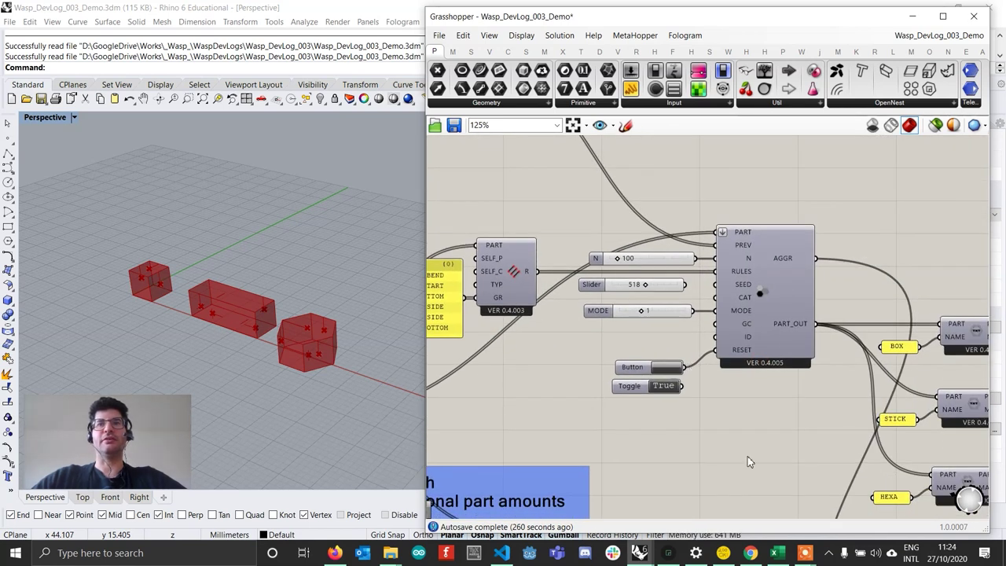
pyautogui.moveTo(776, 350); pyautogui.dragTo(713, 351, button='right')
pyautogui.moveTo(795, 405); pyautogui.dragTo(612, 339, button='right')
pyautogui.scroll(-2, 710, 358)
pyautogui.moveTo(986, 471); pyautogui.dragTo(857, 242)
pyautogui.rightClick(861, 237)
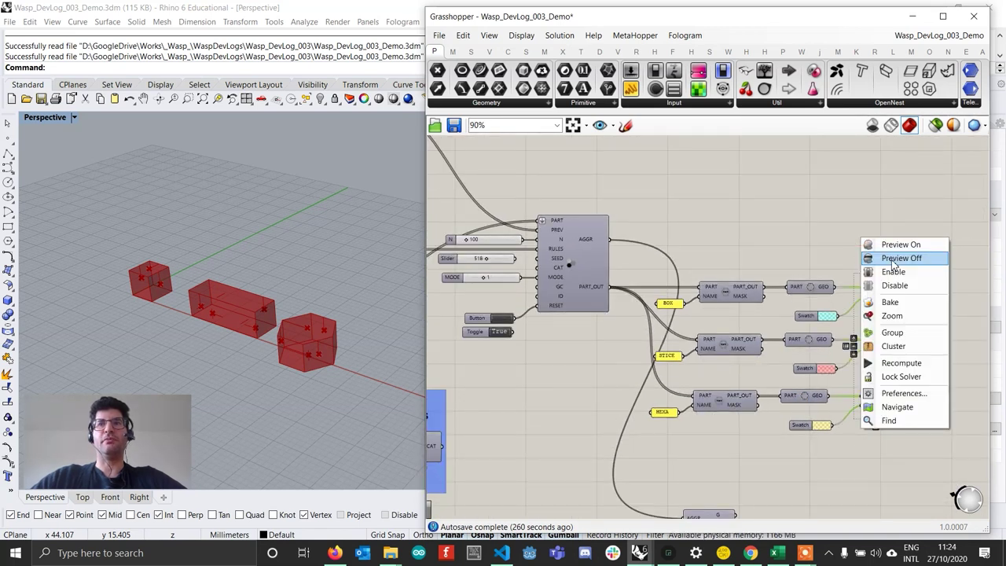
pyautogui.click(901, 245)
pyautogui.click(193, 336)
pyautogui.scroll(5, 244, 344)
pyautogui.moveTo(192, 336); pyautogui.dragTo(229, 312, button='right')
# Turn off the preview of all box, stick and hexagon part definition components so only the coloured aggregation is displayed
pyautogui.scroll(-6, 229, 312)
pyautogui.moveTo(672, 385); pyautogui.dragTo(820, 365, button='right')
pyautogui.scroll(-3, 820, 365)
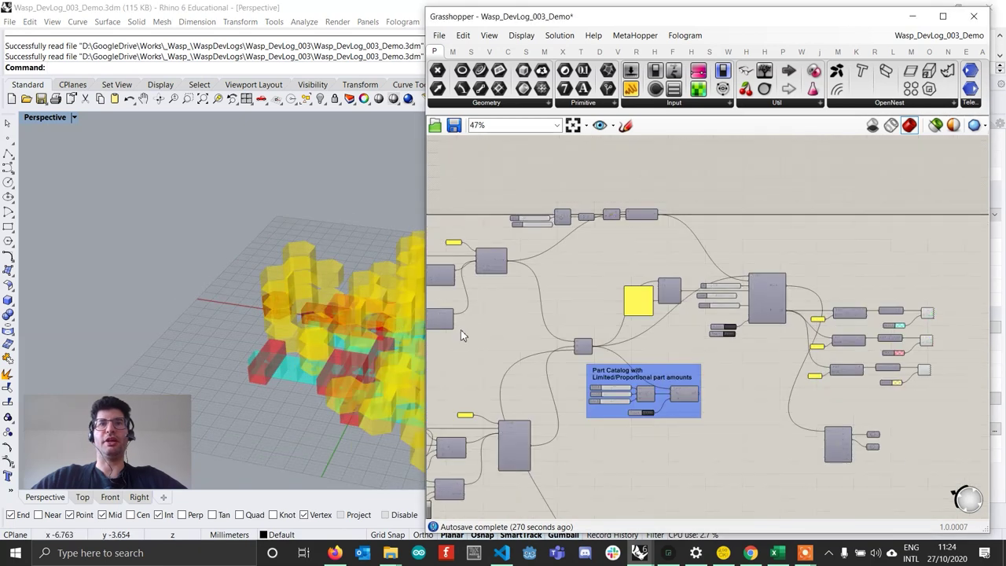
pyautogui.scroll(2, 464, 331)
pyautogui.scroll(1, 783, 266)
pyautogui.scroll(-4, 717, 339)
pyautogui.moveTo(683, 400); pyautogui.dragTo(682, 367, button='right')
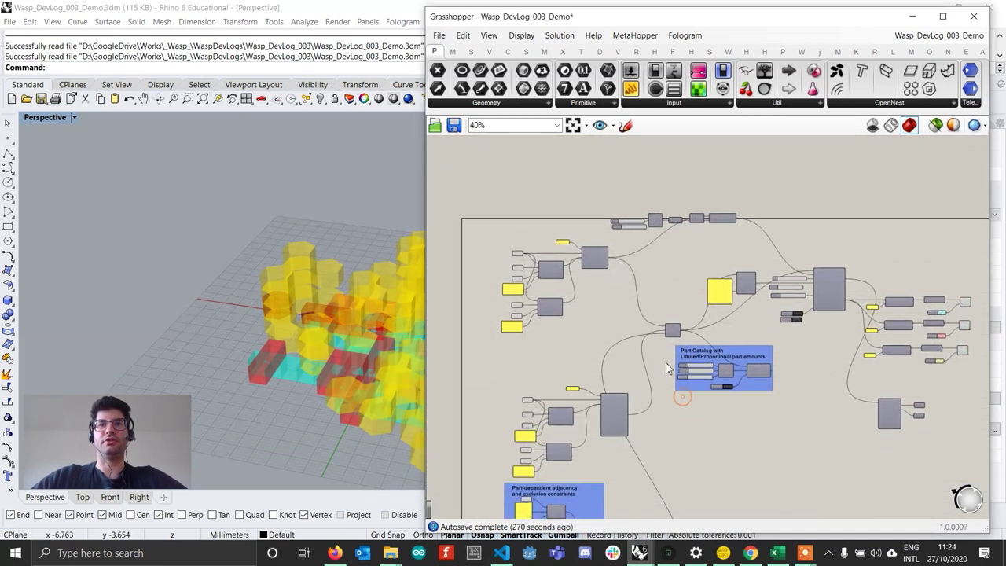
pyautogui.moveTo(751, 386); pyautogui.dragTo(728, 359, button='right')
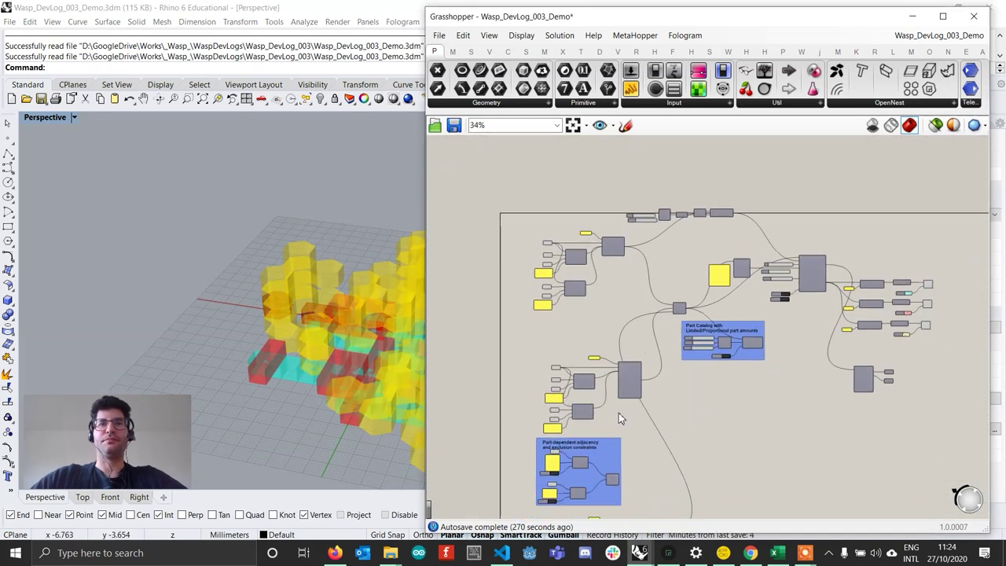
pyautogui.scroll(-3, 619, 413)
pyautogui.moveTo(638, 481); pyautogui.dragTo(522, 165)
pyautogui.rightClick(552, 162)
pyautogui.click(592, 182)
pyautogui.scroll(5, 747, 350)
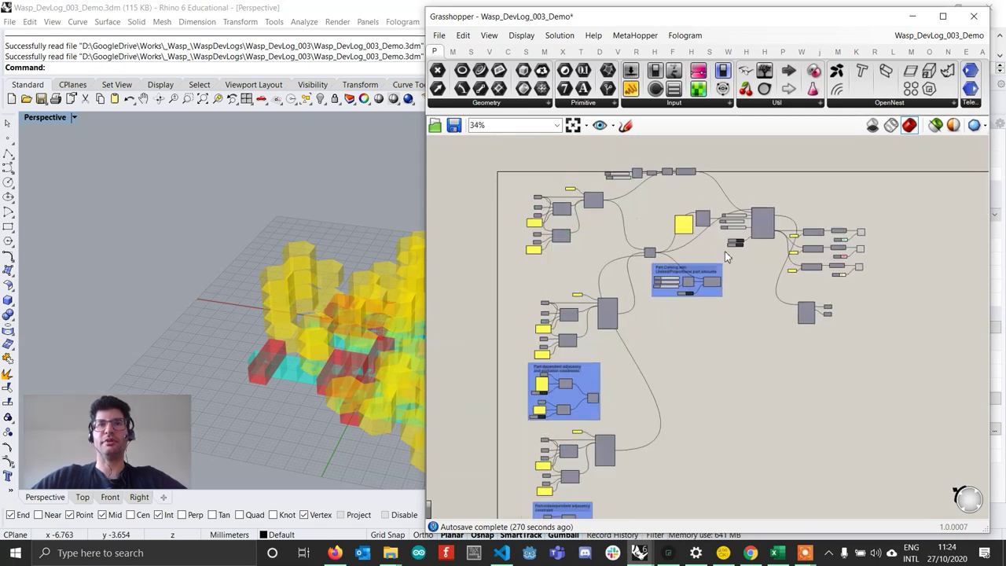
# Examine the Part Catalog group with limited/proportional part amounts alongside the aggregation in the viewport
pyautogui.moveTo(248, 354); pyautogui.dragTo(322, 346, button='right')
pyautogui.scroll(2, 667, 390)
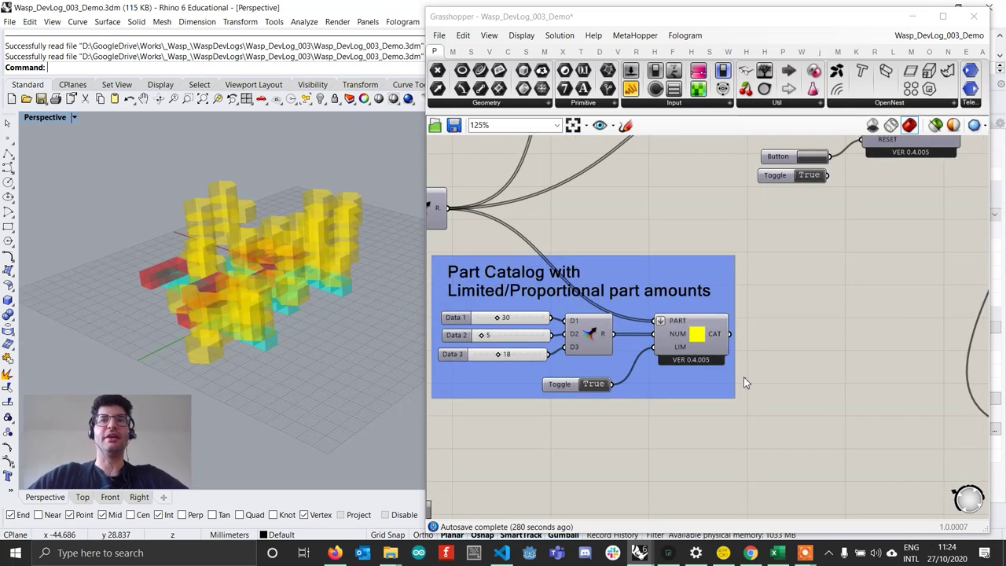
pyautogui.scroll(1, 656, 363)
pyautogui.moveTo(704, 339); pyautogui.dragTo(758, 405, button='right')
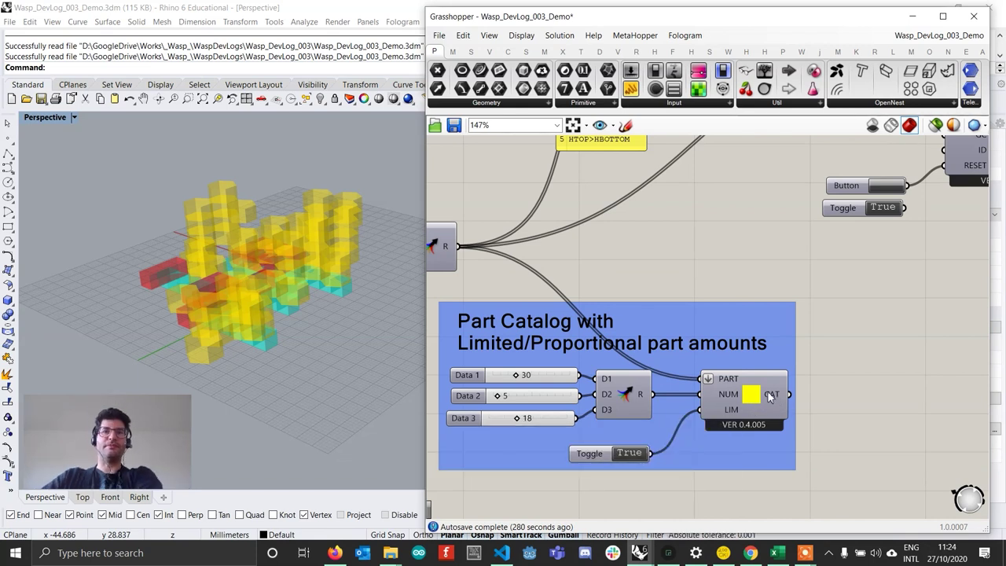
pyautogui.scroll(-1, 803, 370)
pyautogui.moveTo(802, 369); pyautogui.dragTo(738, 378, button='right')
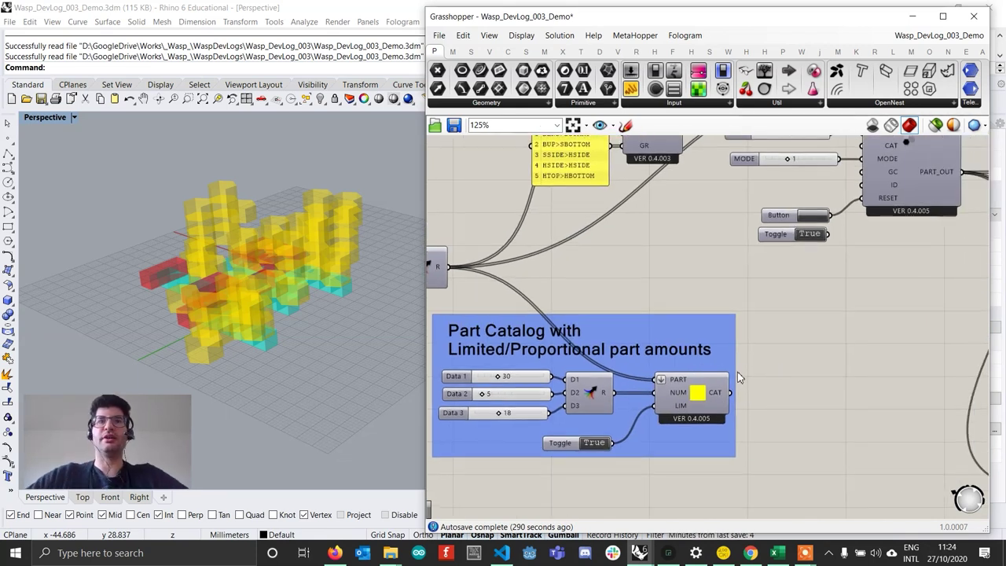
pyautogui.moveTo(241, 275); pyautogui.dragTo(308, 314, button='right')
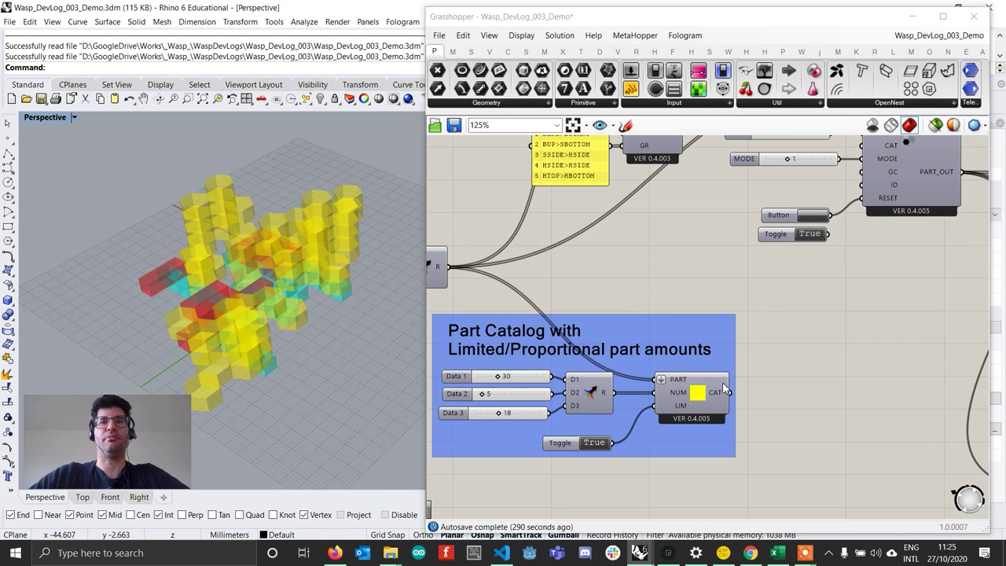
pyautogui.moveTo(739, 355); pyautogui.dragTo(722, 382, button='right')
# Connect the part catalog's CAT output to the aggregation component's CAT input and reset the aggregation
pyautogui.moveTo(715, 419); pyautogui.dragTo(834, 229)
pyautogui.scroll(-3, 784, 370)
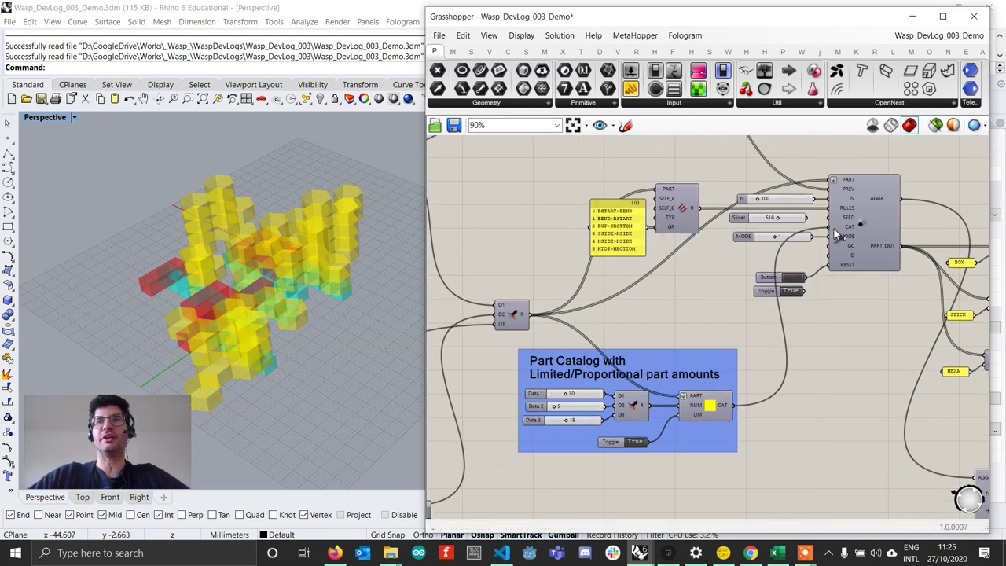
pyautogui.click(798, 277)
# Check the catalog's part amount sliders and read the contents of its CAT output
pyautogui.scroll(2, 574, 424)
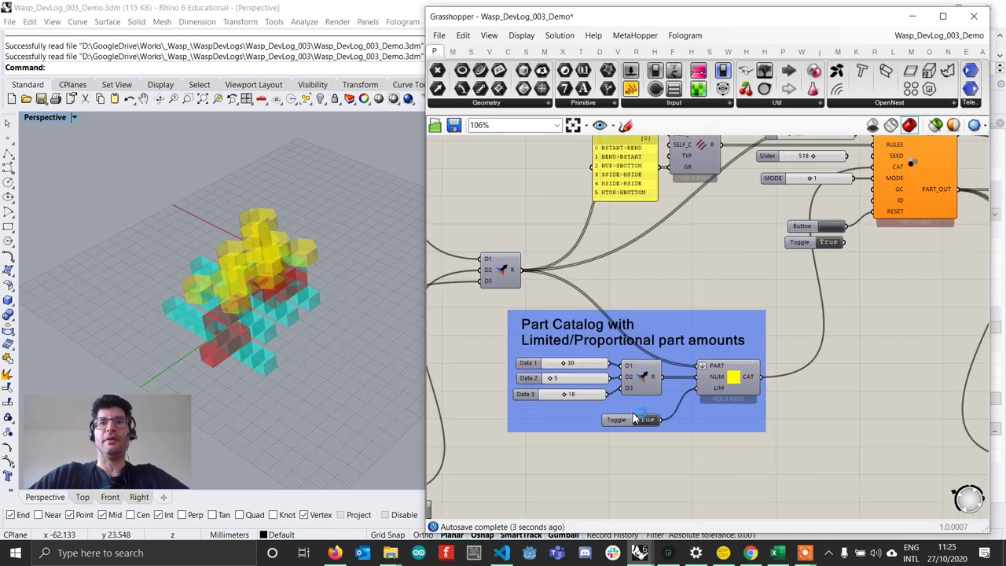
pyautogui.scroll(3, 441, 405)
pyautogui.click(594, 346)
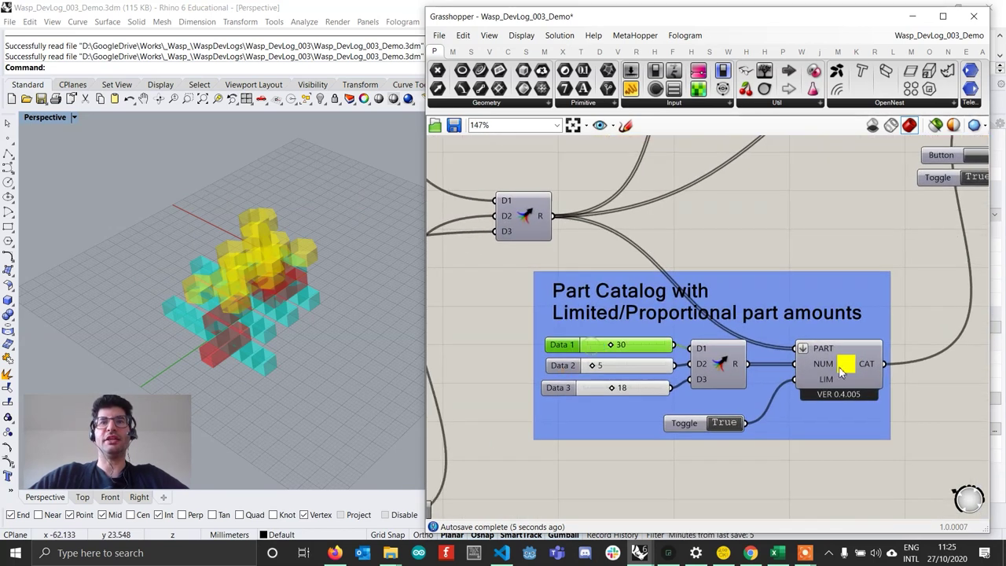
pyautogui.moveTo(876, 364)
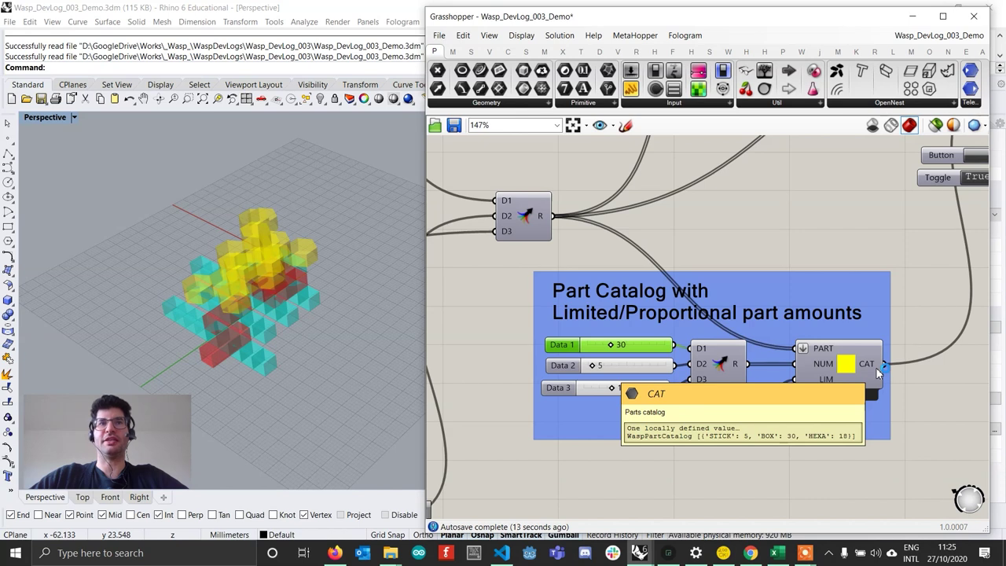
pyautogui.scroll(-1, 878, 373)
pyautogui.moveTo(829, 360); pyautogui.dragTo(741, 381, button='right')
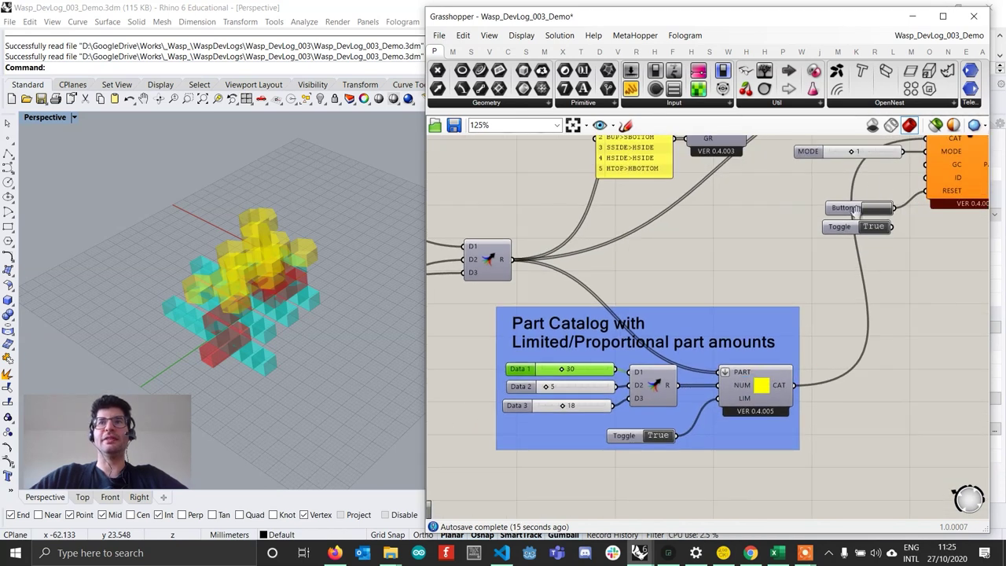
# Reset the catalog-driven aggregation again to regenerate it and view the new arrangement
pyautogui.moveTo(879, 211); pyautogui.dragTo(844, 263, button='right')
pyautogui.click(845, 263)
pyautogui.click(844, 264)
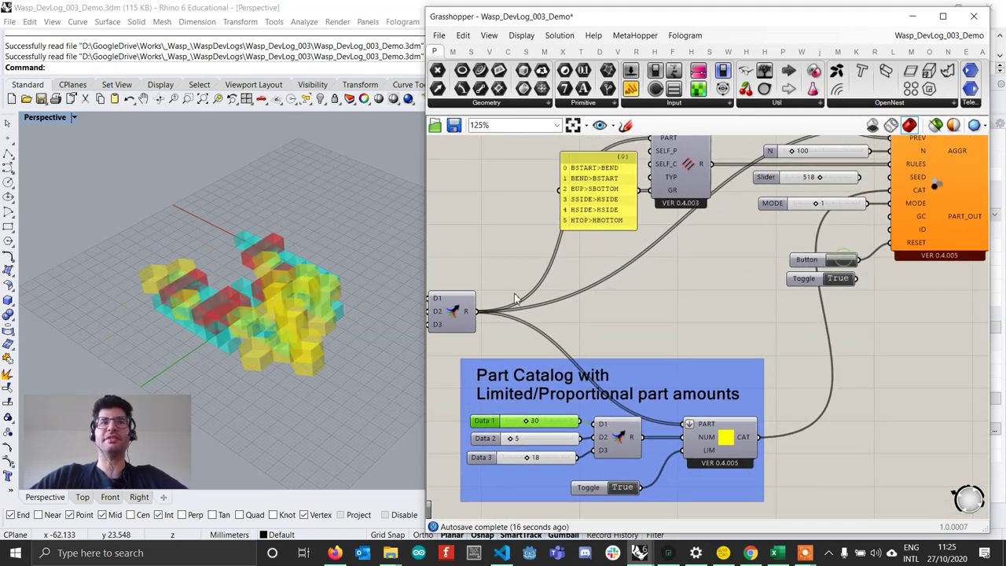
pyautogui.moveTo(296, 293); pyautogui.dragTo(301, 279, button='right')
pyautogui.scroll(-1, 890, 301)
pyautogui.scroll(-1, 881, 302)
pyautogui.moveTo(876, 302); pyautogui.dragTo(808, 312, button='right')
pyautogui.moveTo(656, 452); pyautogui.dragTo(684, 414, button='right')
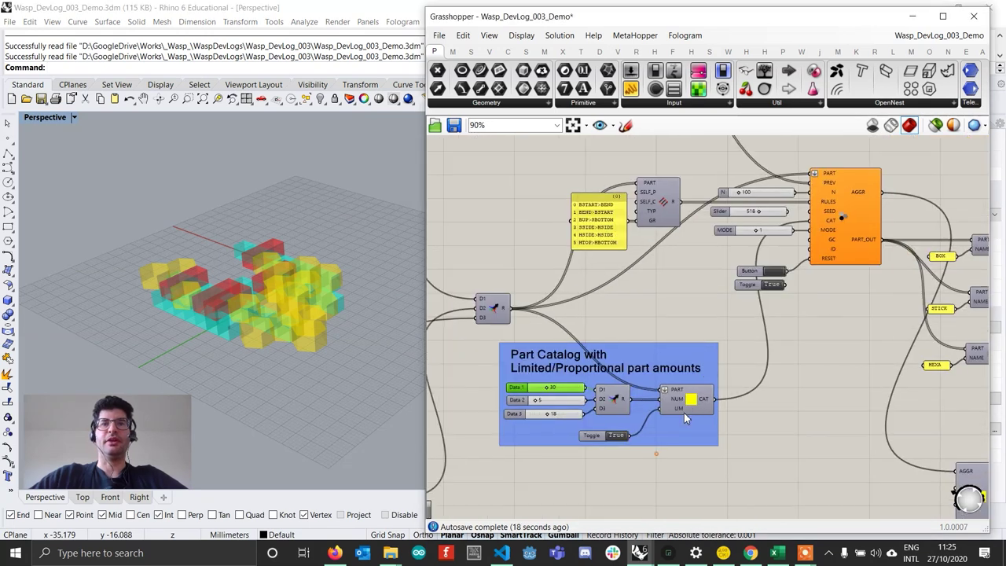
# Inspect the catalog's LIM toggle and input, the aggregation component's warning state and the number of parts requested
pyautogui.scroll(3, 645, 442)
pyautogui.moveTo(542, 438); pyautogui.dragTo(541, 435)
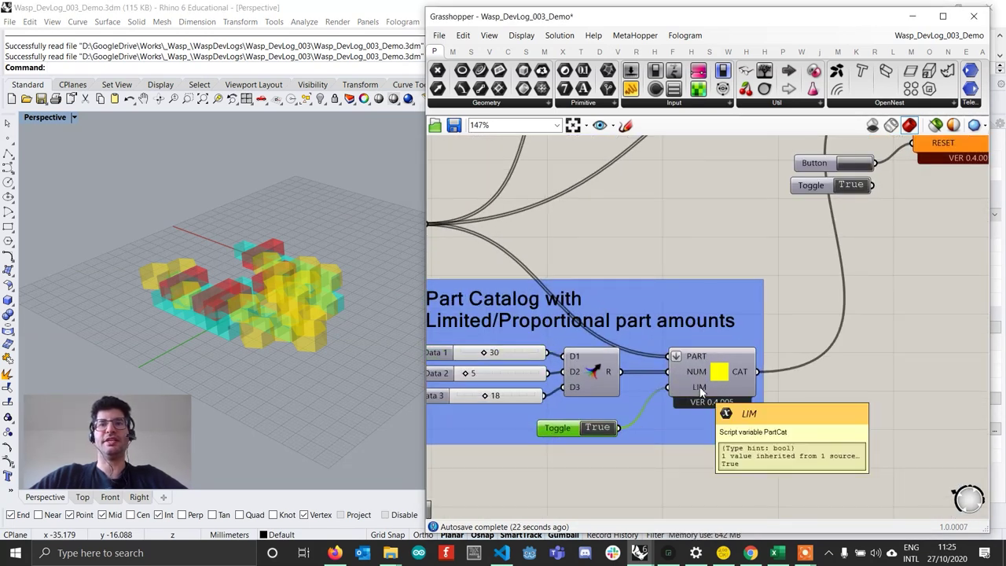
pyautogui.scroll(-4, 713, 358)
pyautogui.moveTo(861, 176); pyautogui.dragTo(798, 250, button='right')
pyautogui.scroll(1, 798, 250)
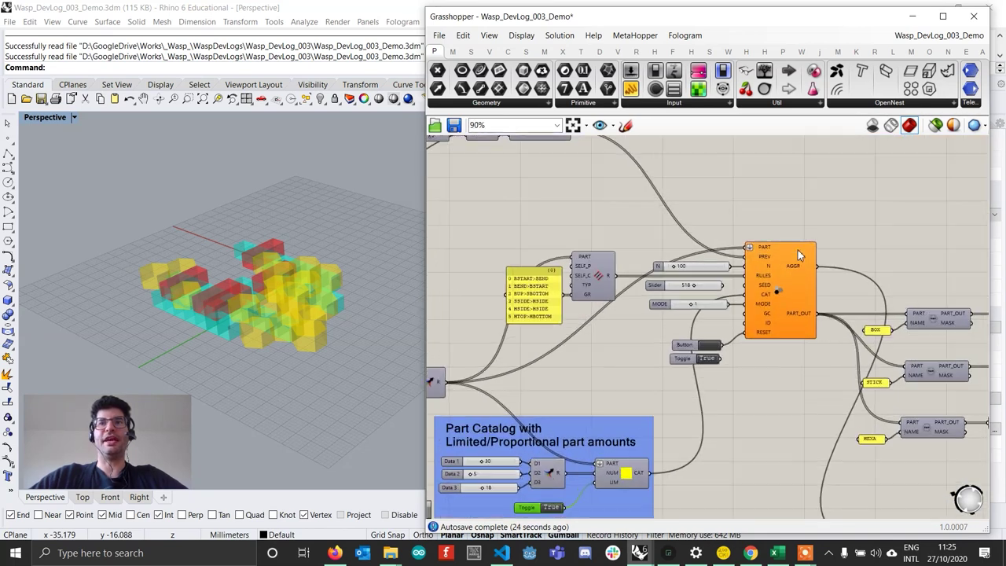
pyautogui.scroll(3, 732, 272)
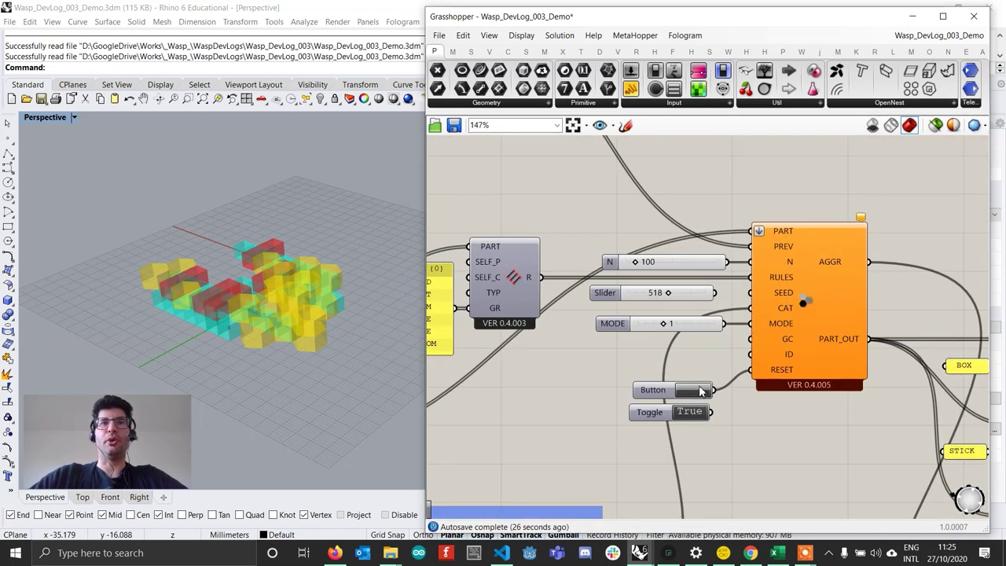
pyautogui.moveTo(698, 386); pyautogui.dragTo(755, 277, button='right')
pyautogui.moveTo(570, 463); pyautogui.dragTo(712, 400, button='right')
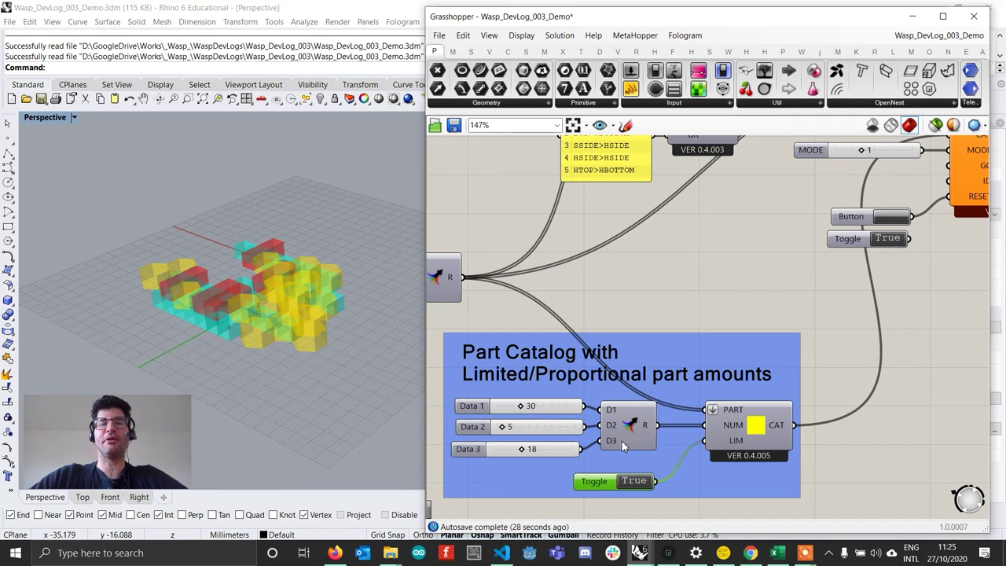
pyautogui.scroll(-1, 625, 445)
pyautogui.moveTo(781, 358); pyautogui.dragTo(742, 406, button='right')
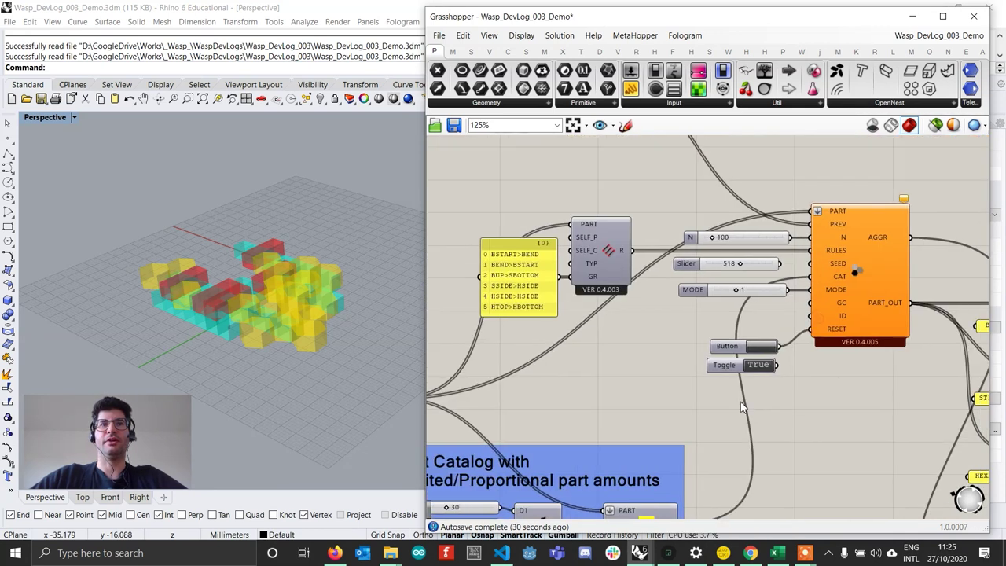
# Set the aggregation's part count N to 85
pyautogui.scroll(5, 711, 240)
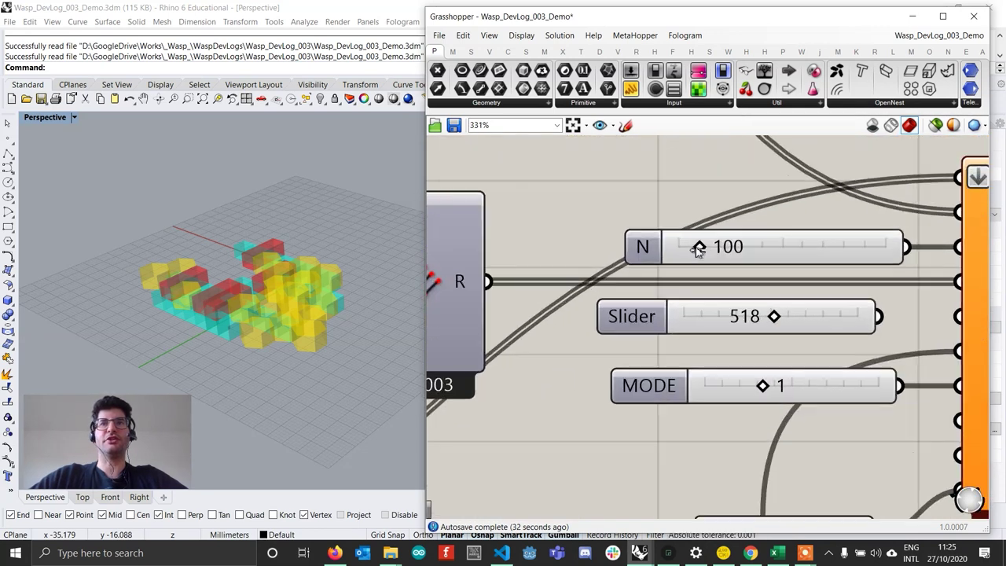
pyautogui.moveTo(699, 249); pyautogui.dragTo(693, 246)
pyautogui.scroll(-2, 690, 249)
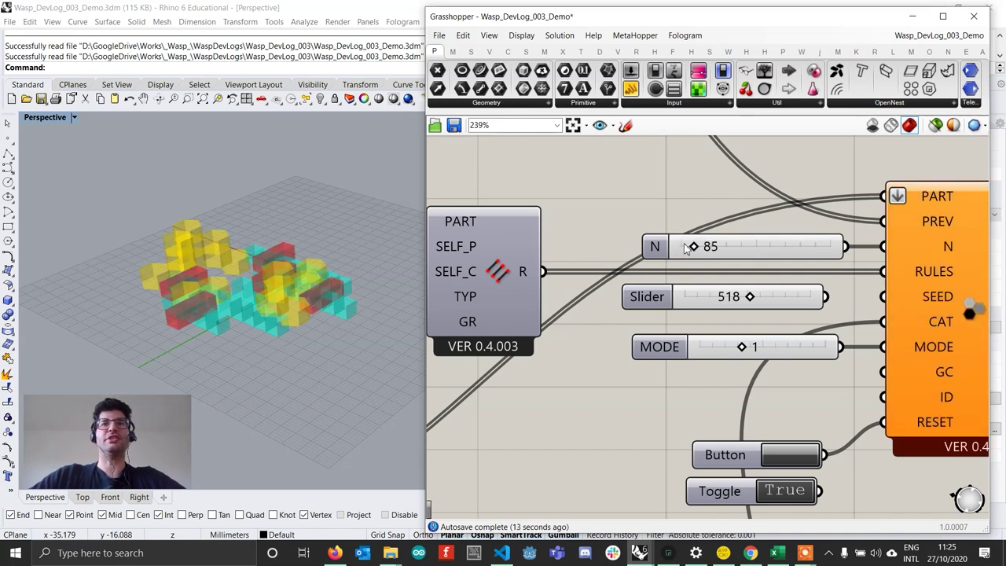
# Switch the part catalog's LIM toggle to False to use proportional instead of limited part amounts
pyautogui.scroll(-3, 731, 283)
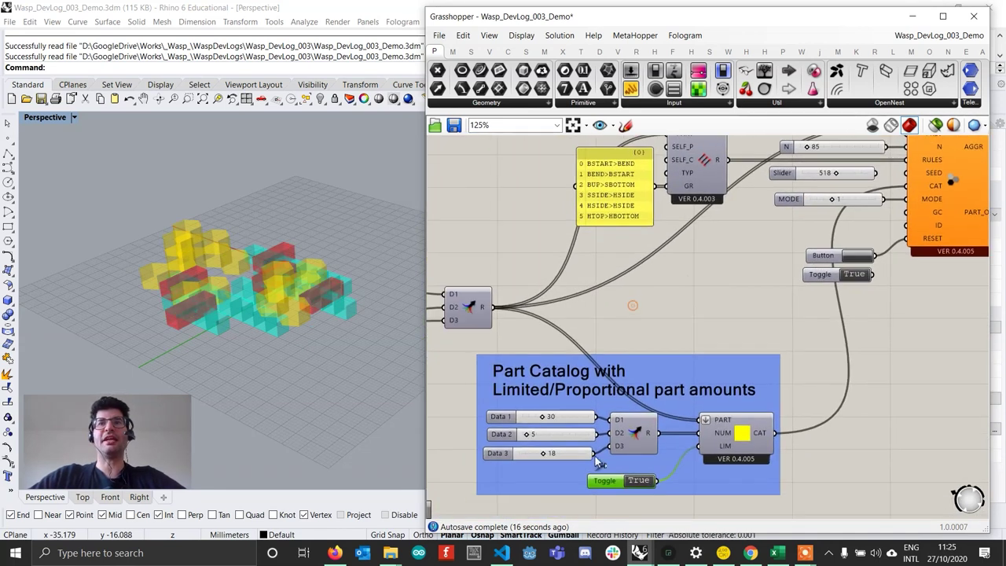
pyautogui.scroll(2, 563, 405)
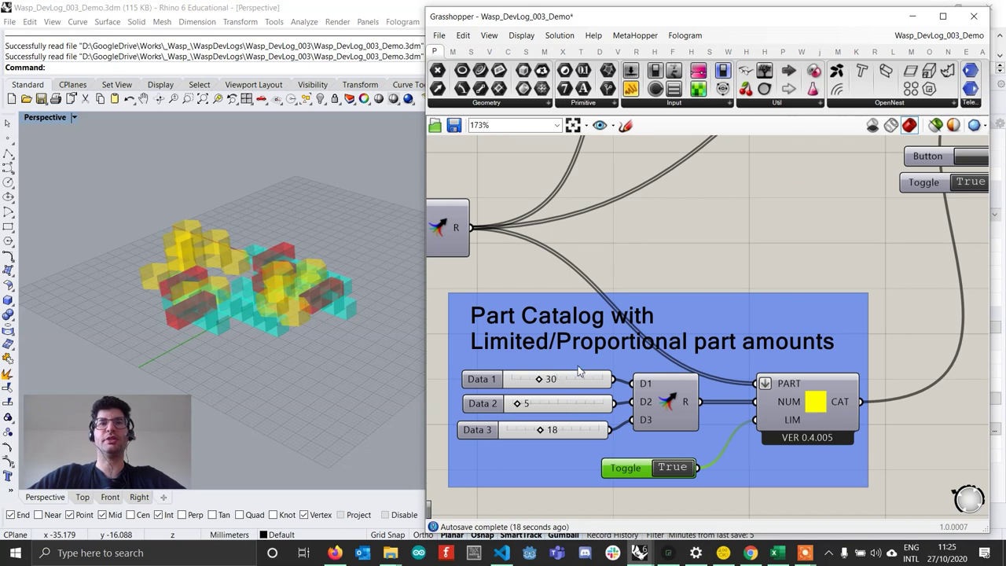
pyautogui.scroll(1, 592, 441)
pyautogui.click(586, 434)
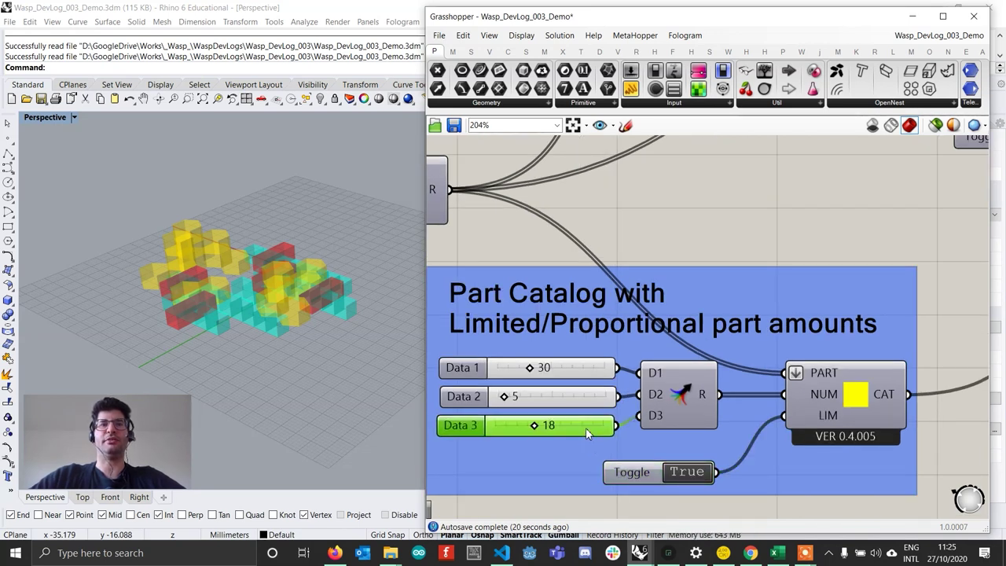
pyautogui.scroll(-2, 583, 327)
pyautogui.scroll(1, 657, 437)
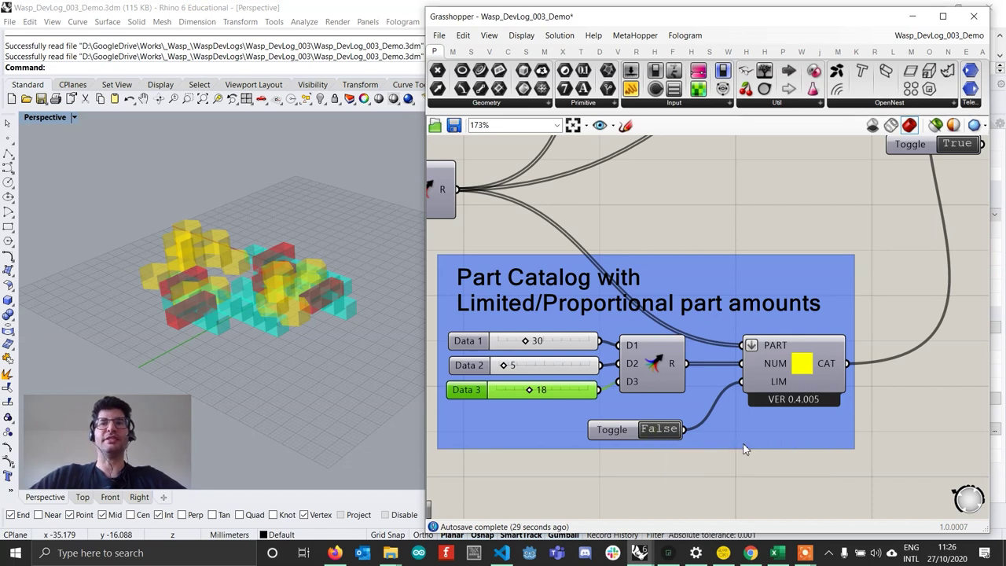
# Raise the aggregation's part count N to 228 and view the enlarged arrangement
pyautogui.scroll(-4, 767, 385)
pyautogui.scroll(1, 790, 389)
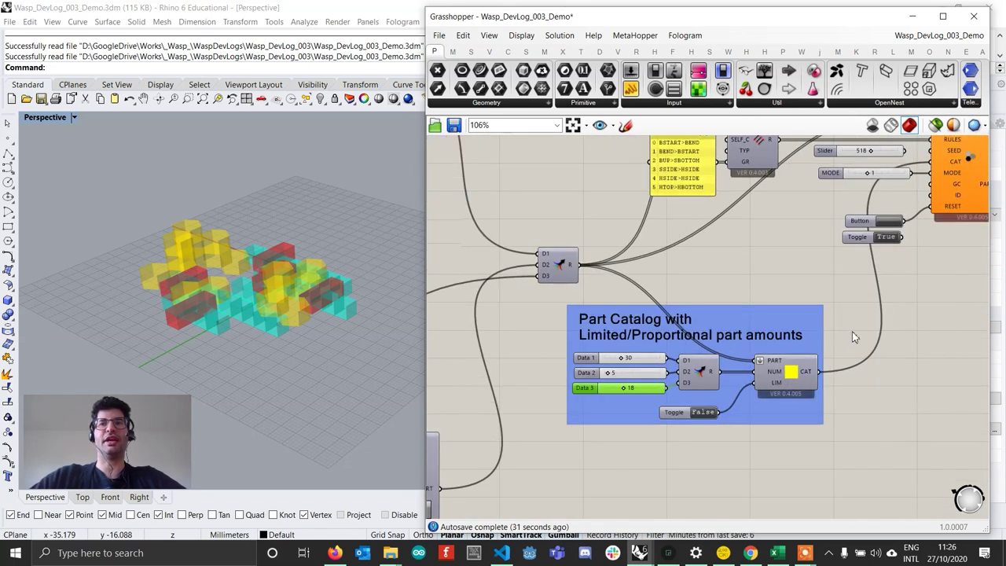
pyautogui.moveTo(851, 333); pyautogui.dragTo(731, 433, button='right')
pyautogui.scroll(-1, 822, 324)
pyautogui.scroll(3, 822, 328)
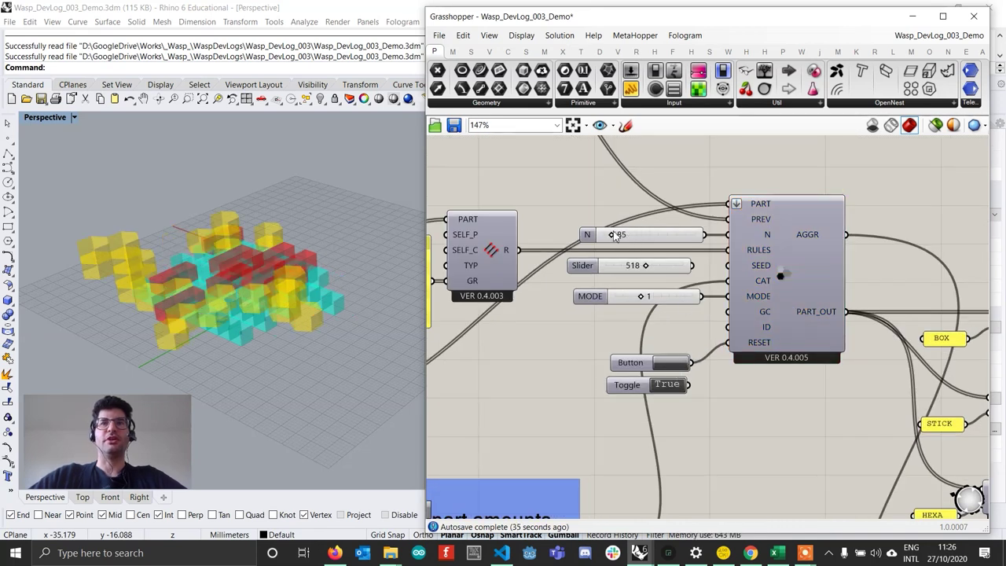
pyautogui.moveTo(614, 238); pyautogui.dragTo(627, 240)
pyautogui.moveTo(356, 275); pyautogui.dragTo(321, 301, button='right')
pyautogui.scroll(-3, 763, 339)
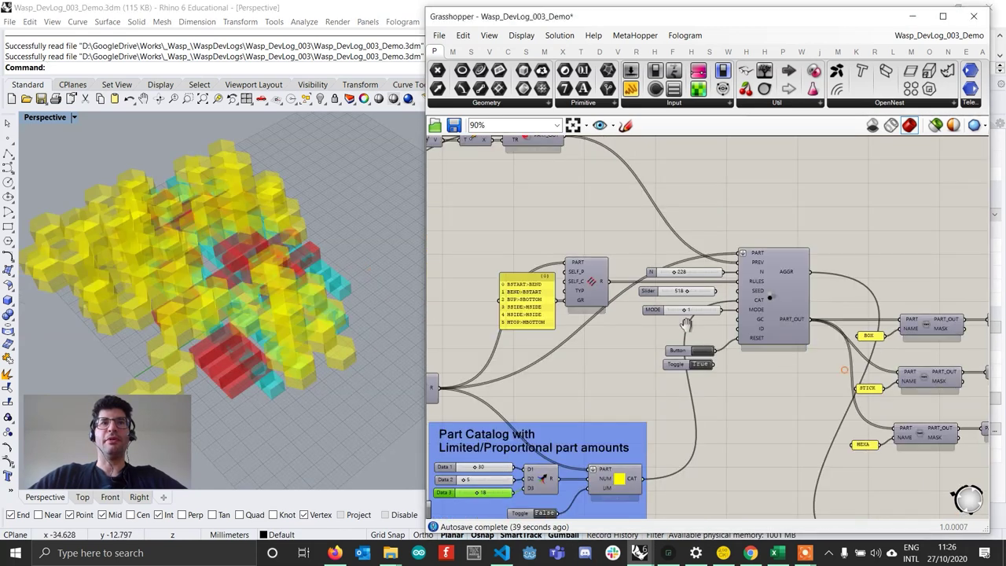
# Examine the BOX, STICK and HEXA part filters, the catalog's amount inputs and its link to the aggregation component
pyautogui.moveTo(687, 324); pyautogui.dragTo(523, 270, button='right')
pyautogui.moveTo(893, 380); pyautogui.dragTo(774, 356, button='right')
pyautogui.scroll(3, 696, 261)
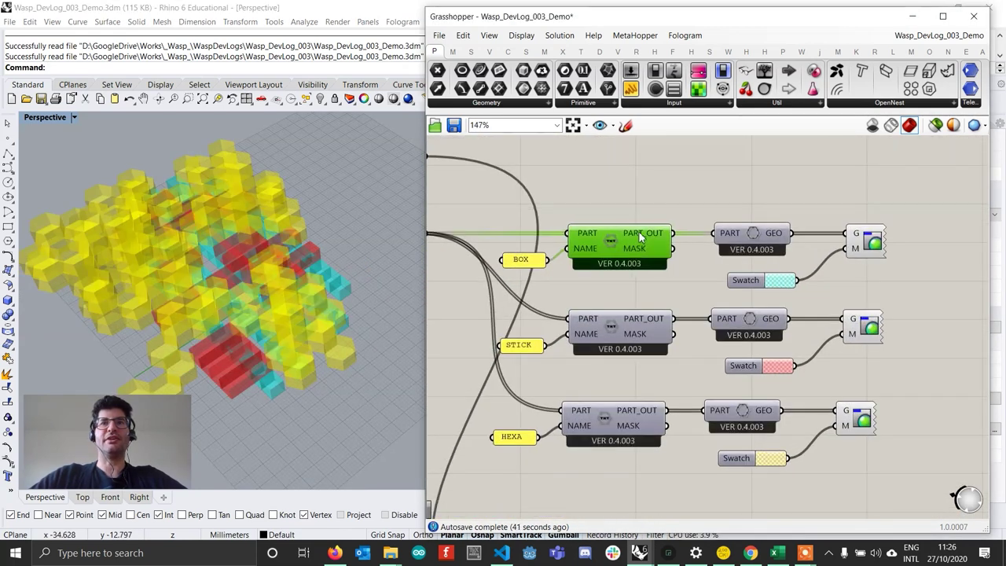
pyautogui.moveTo(641, 236)
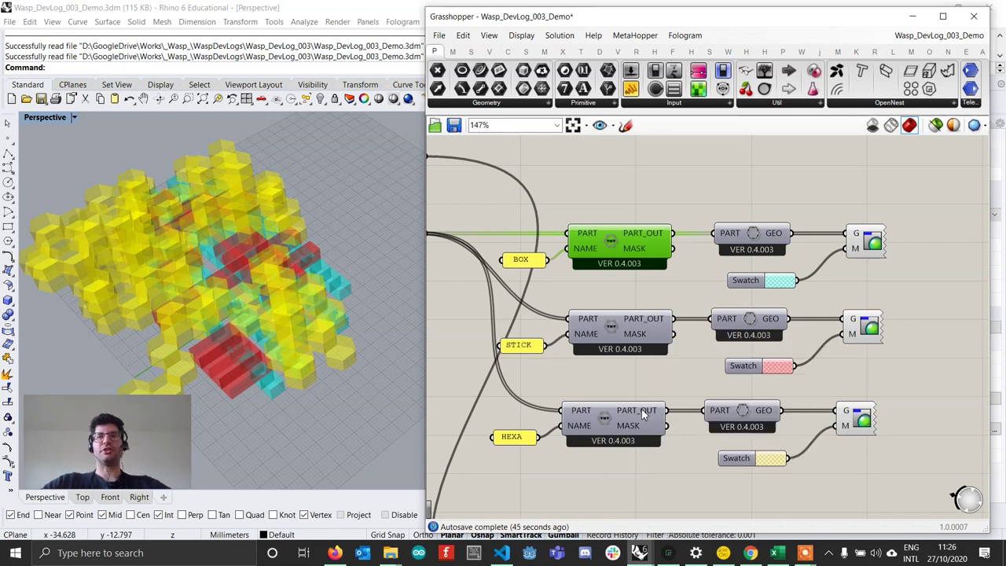
pyautogui.scroll(-3, 709, 377)
pyautogui.moveTo(464, 420); pyautogui.dragTo(835, 340, button='right')
pyautogui.scroll(2, 550, 374)
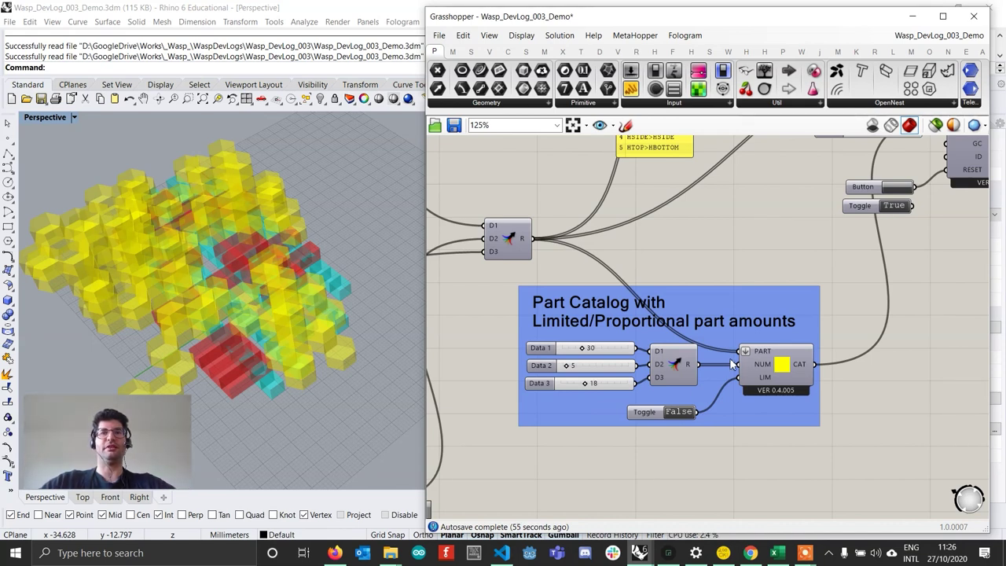
pyautogui.scroll(-3, 727, 373)
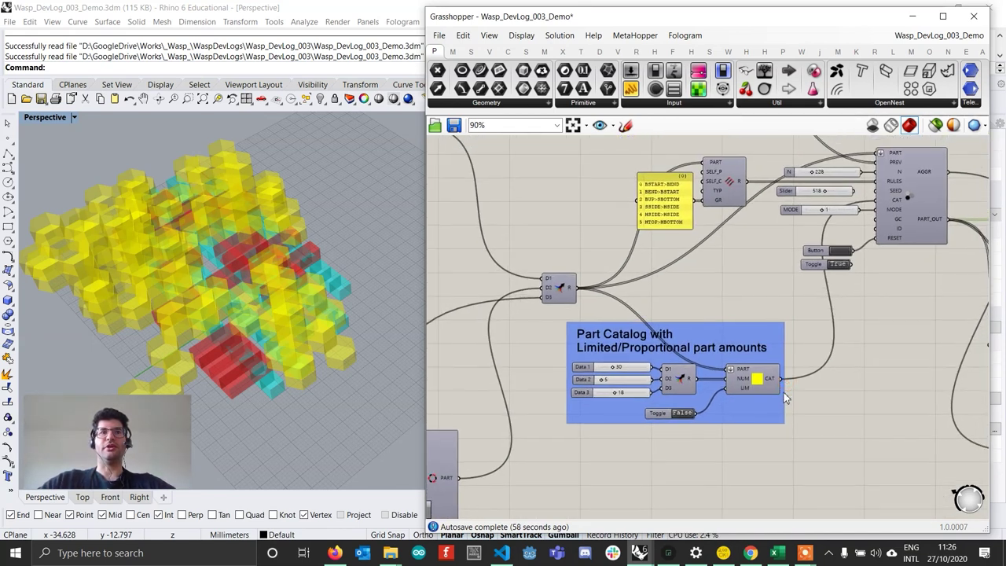
pyautogui.scroll(5, 782, 309)
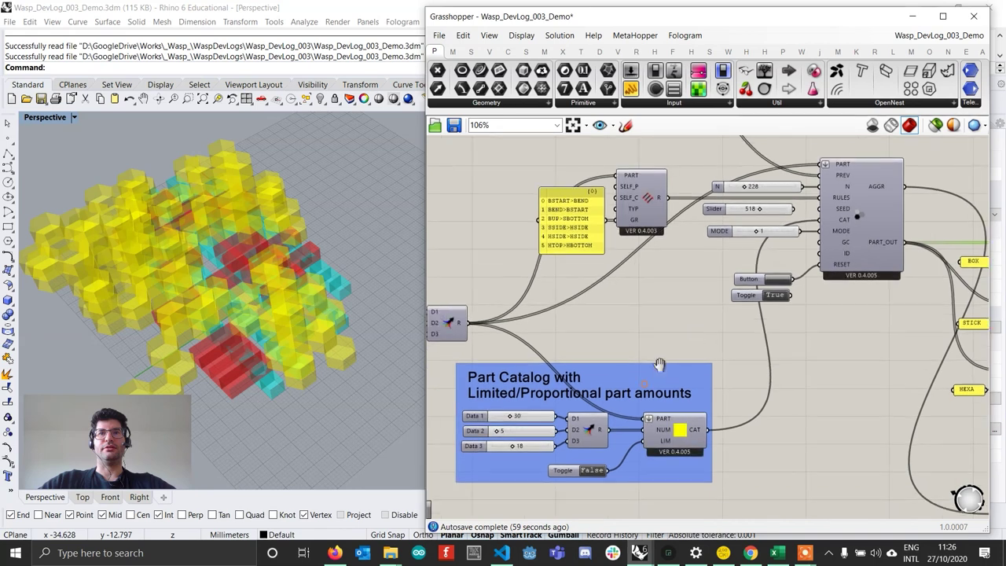
pyautogui.scroll(-3, 700, 271)
pyautogui.scroll(3, 719, 283)
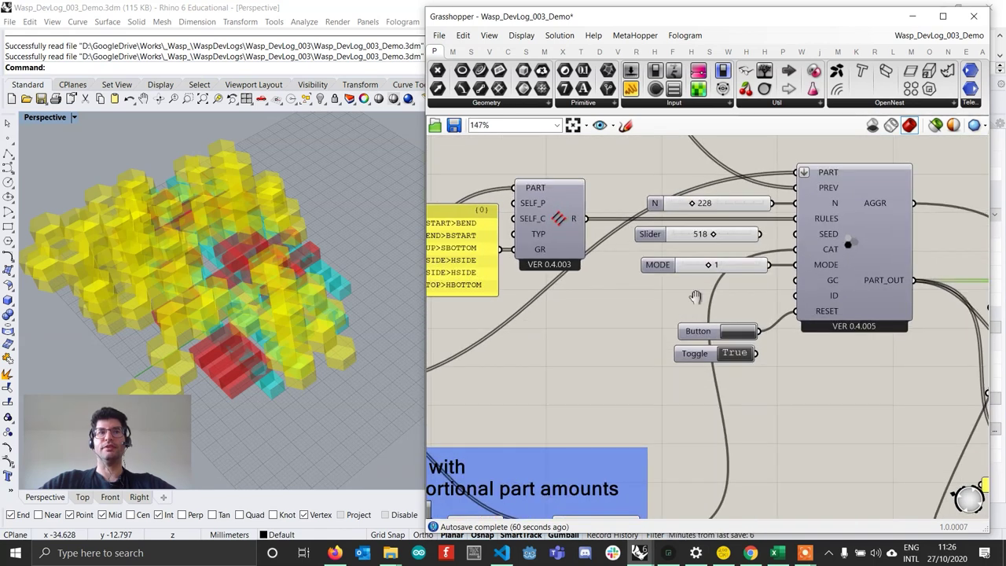
pyautogui.scroll(-5, 664, 317)
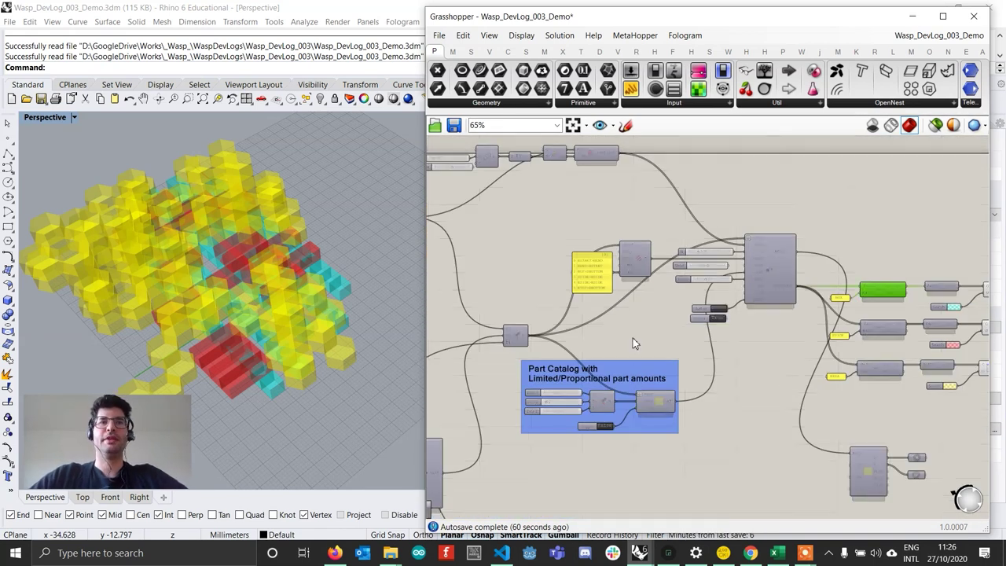
# Set the aggregation's part count N to 100
pyautogui.scroll(1, 607, 324)
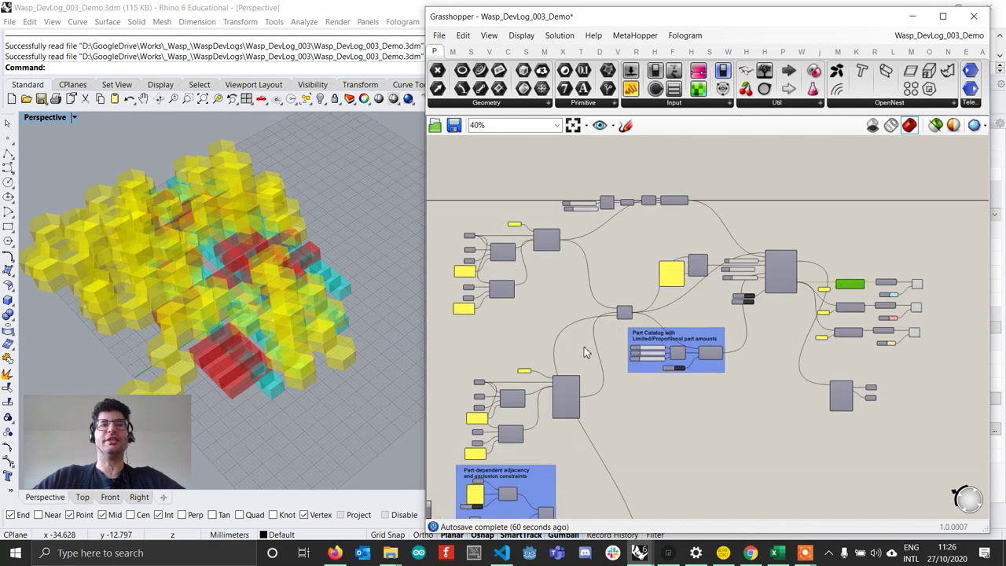
pyautogui.scroll(6, 743, 269)
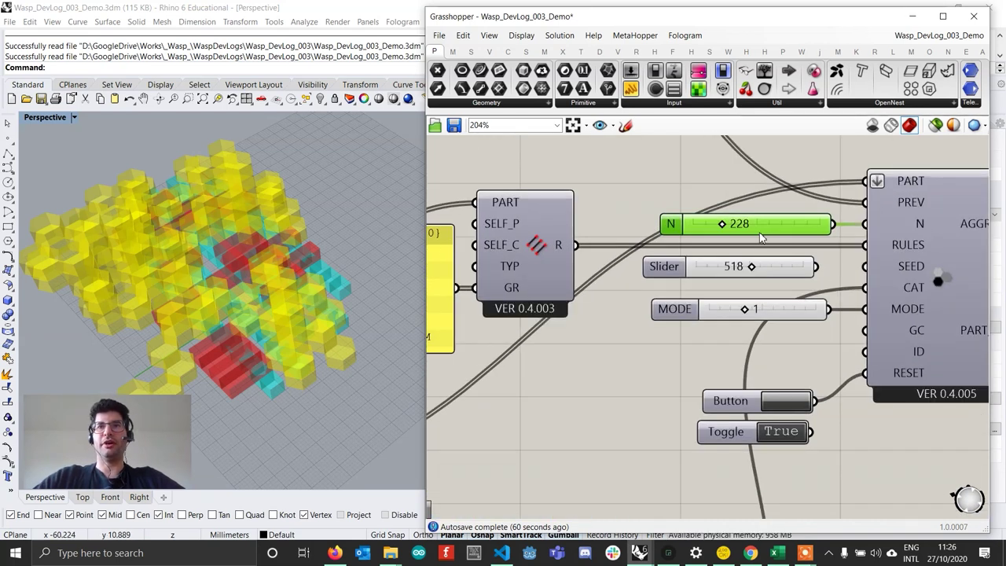
pyautogui.doubleClick(761, 236)
pyautogui.write('100')
pyautogui.press('Return')
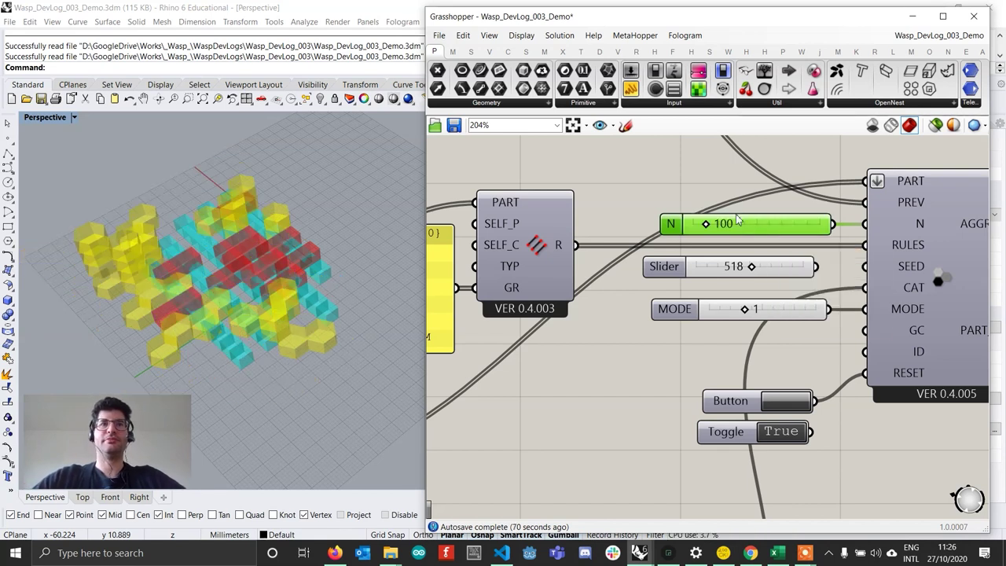
# Inspect the aggregation up close in the viewport and read the list of connection rules
pyautogui.moveTo(302, 297); pyautogui.dragTo(272, 297, button='right')
pyautogui.scroll(5, 275, 293)
pyautogui.scroll(-6, 309, 278)
pyautogui.scroll(7, 309, 278)
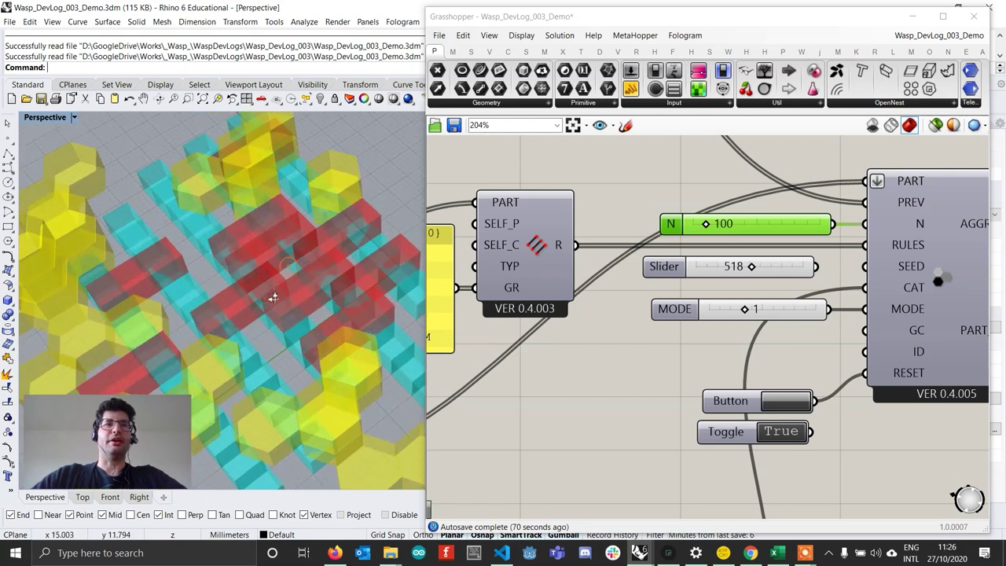
pyautogui.moveTo(477, 291); pyautogui.dragTo(640, 277, button='right')
pyautogui.scroll(3, 640, 277)
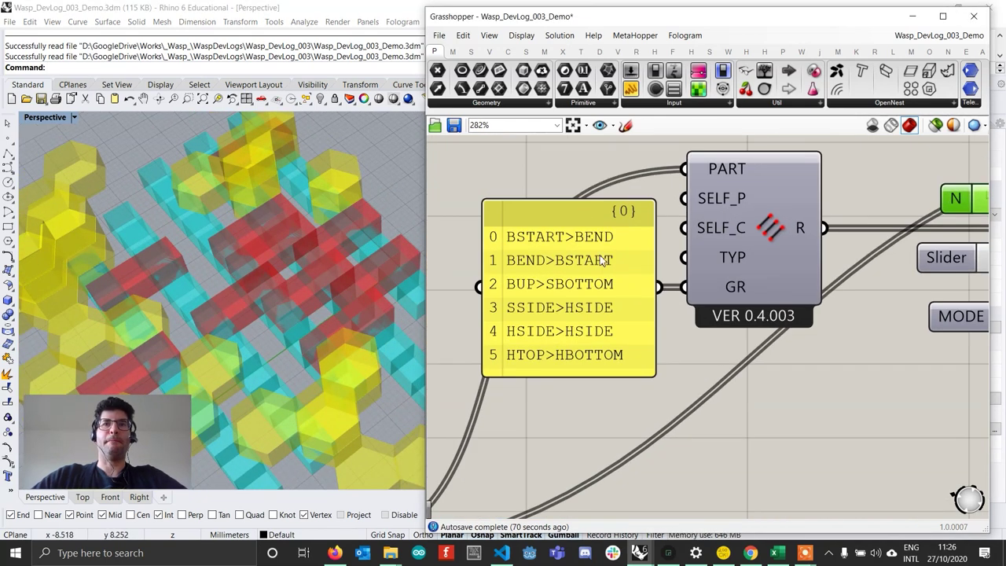
# Examine the STICK part definition and its two connections typed SBOTTOM and SSIDE
pyautogui.scroll(-4, 585, 357)
pyautogui.moveTo(532, 366); pyautogui.dragTo(764, 313, button='right')
pyautogui.moveTo(611, 366); pyautogui.dragTo(679, 319, button='right')
pyautogui.scroll(-1, 651, 348)
pyautogui.scroll(-3, 621, 351)
pyautogui.moveTo(533, 338); pyautogui.dragTo(661, 287, button='right')
pyautogui.scroll(3, 612, 444)
pyautogui.moveTo(612, 444); pyautogui.dragTo(667, 302, button='right')
pyautogui.scroll(2, 505, 423)
pyautogui.scroll(-1, 555, 367)
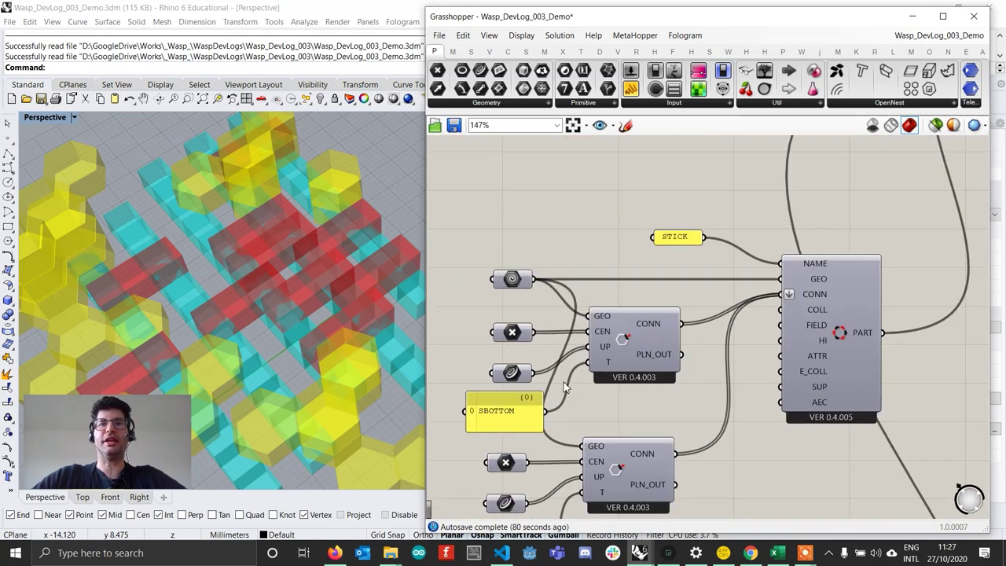
pyautogui.moveTo(562, 376); pyautogui.dragTo(558, 331, button='right')
pyautogui.scroll(-4, 621, 379)
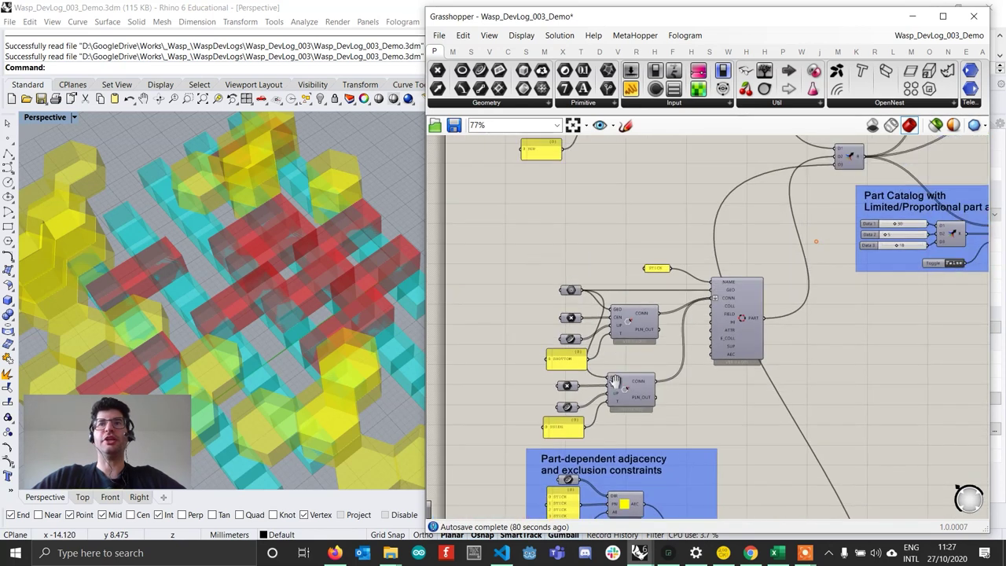
# Reread the connection rules and compare them with how the sticks sit on the boxes in the aggregation
pyautogui.moveTo(838, 181); pyautogui.dragTo(657, 308, button='right')
pyautogui.scroll(3, 656, 308)
pyautogui.moveTo(803, 170); pyautogui.dragTo(694, 240, button='right')
pyautogui.scroll(5, 694, 240)
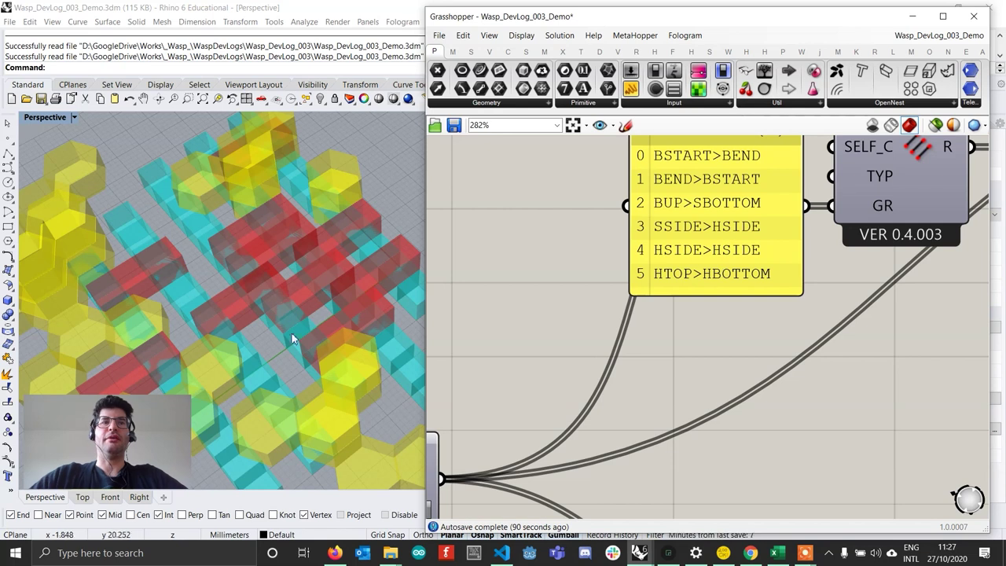
pyautogui.scroll(5, 299, 303)
pyautogui.scroll(-5, 327, 291)
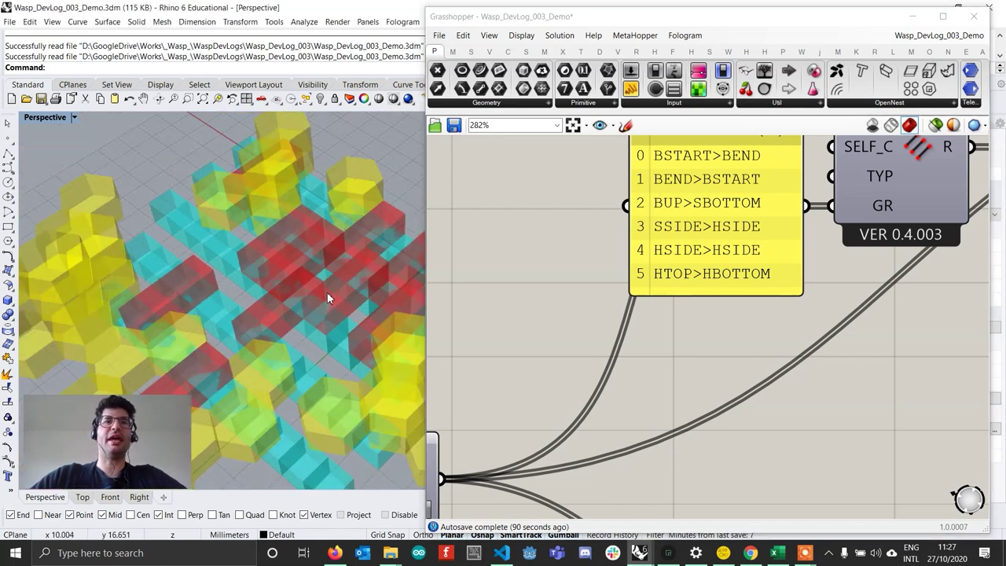
pyautogui.scroll(2, 237, 244)
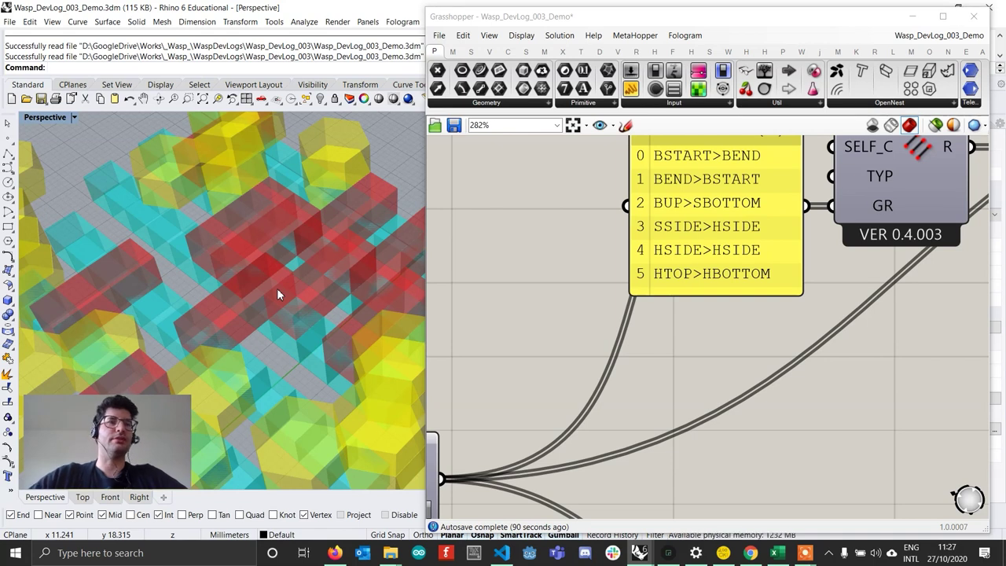
pyautogui.moveTo(304, 330); pyautogui.dragTo(275, 349, button='right')
pyautogui.scroll(-5, 298, 297)
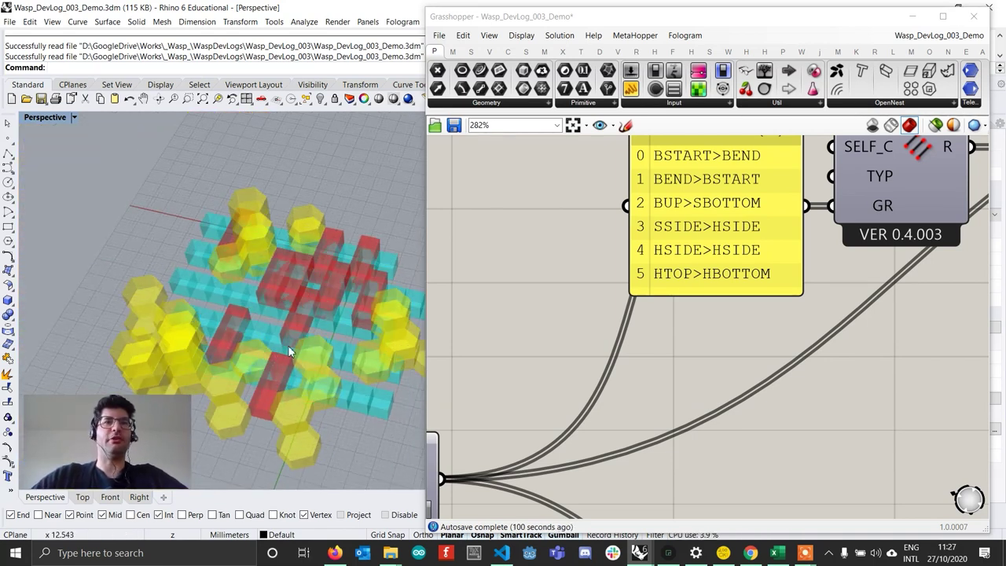
pyautogui.moveTo(323, 321); pyautogui.dragTo(346, 326, button='right')
# Inspect the part-dependent adjacency and exclusion constraints group, including the STICK constraint component and its AE toggle
pyautogui.scroll(-6, 753, 368)
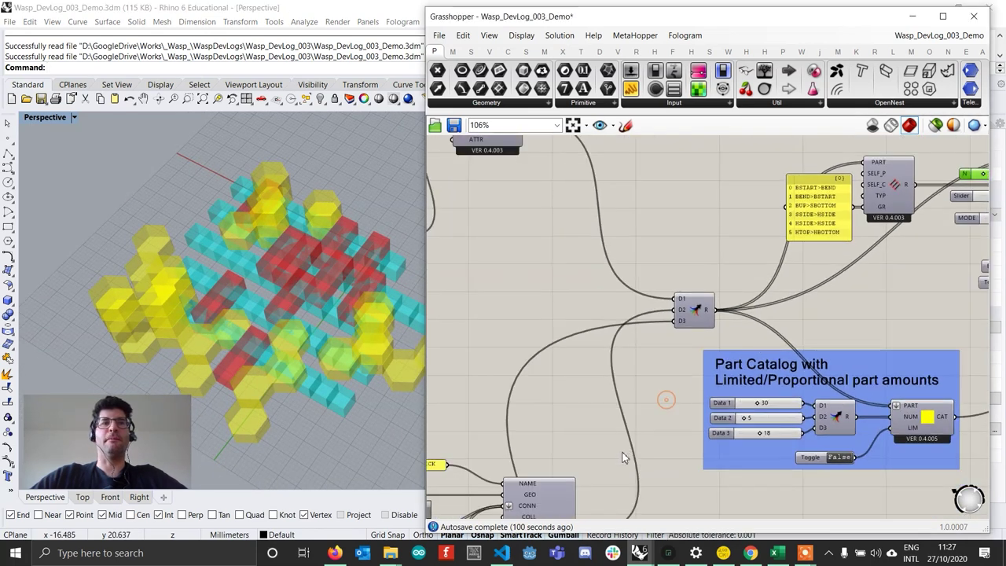
pyautogui.moveTo(639, 419); pyautogui.dragTo(729, 272, button='right')
pyautogui.moveTo(683, 366); pyautogui.dragTo(697, 257, button='right')
pyautogui.scroll(4, 621, 393)
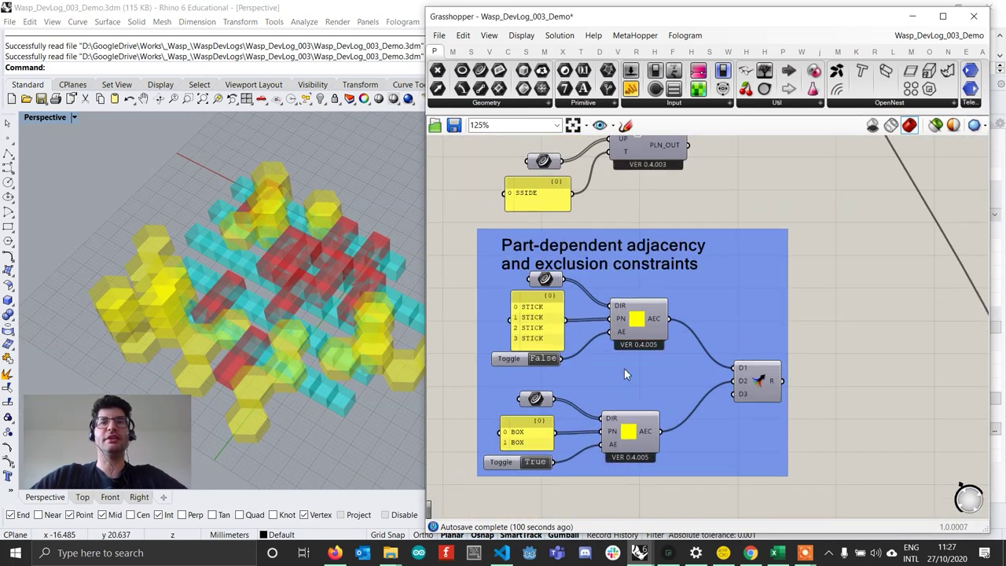
pyautogui.scroll(1, 527, 313)
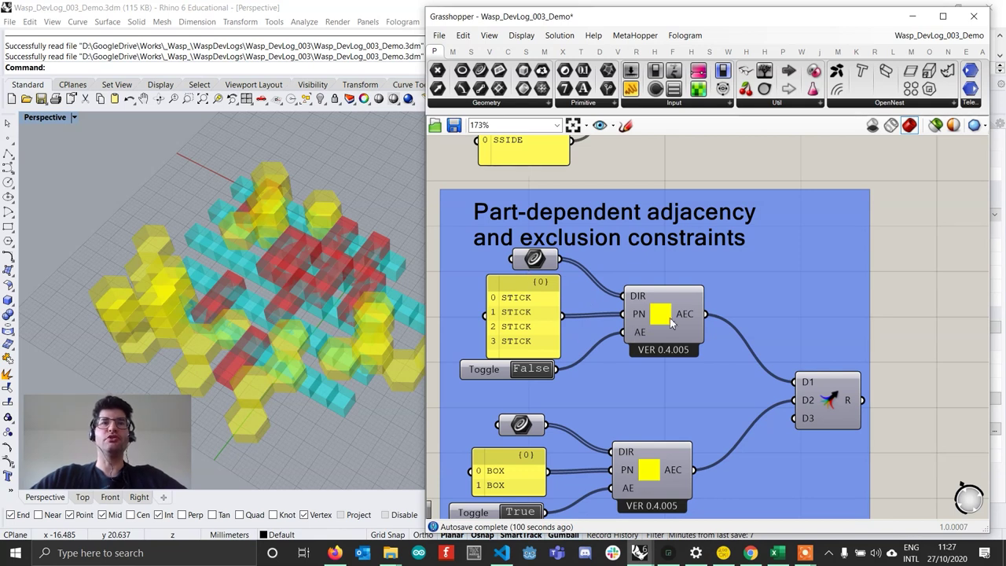
pyautogui.moveTo(655, 340); pyautogui.dragTo(652, 344)
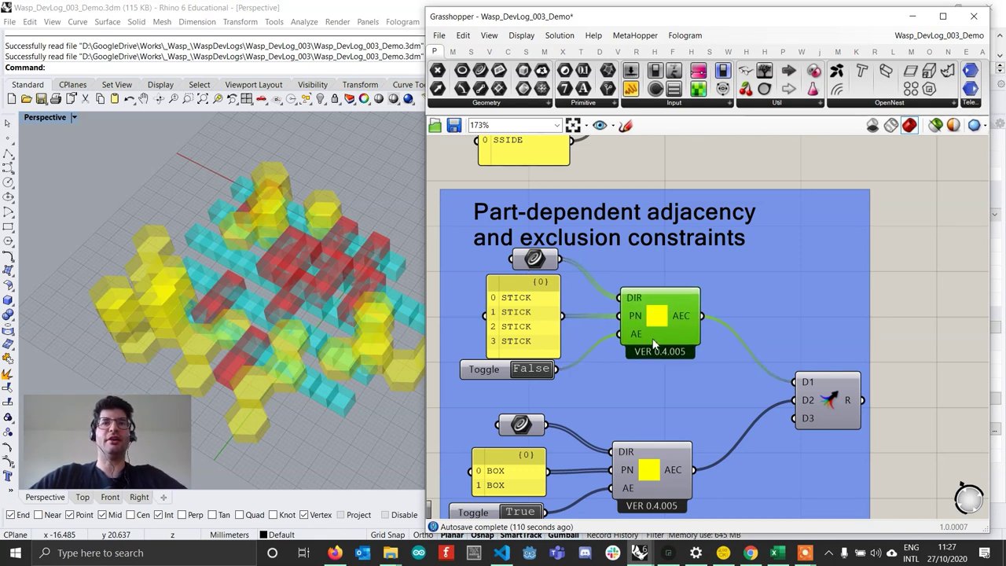
pyautogui.moveTo(492, 368); pyautogui.dragTo(497, 373)
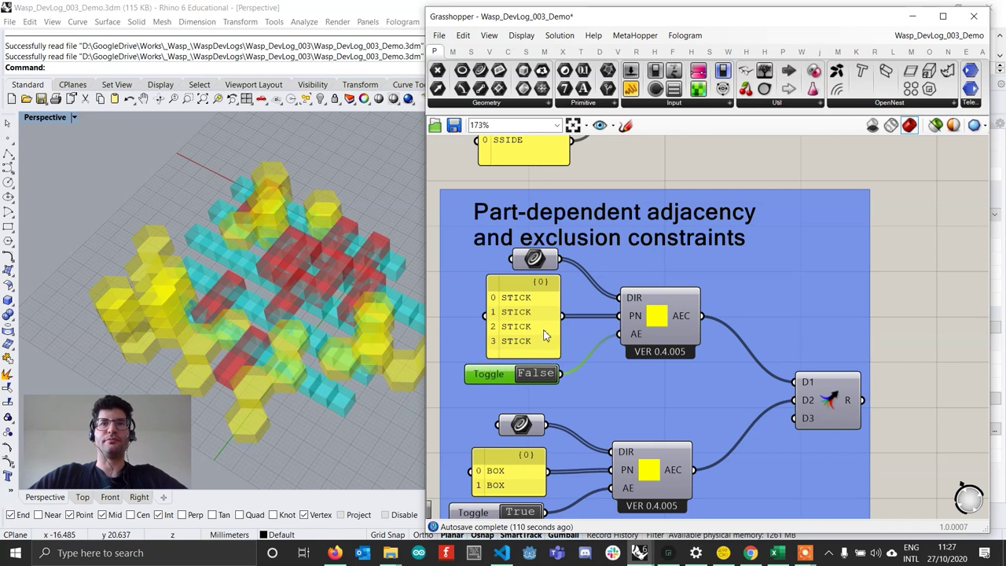
# Turn on the viewport preview of the direction curves feeding the STICK constraint
pyautogui.click(537, 260)
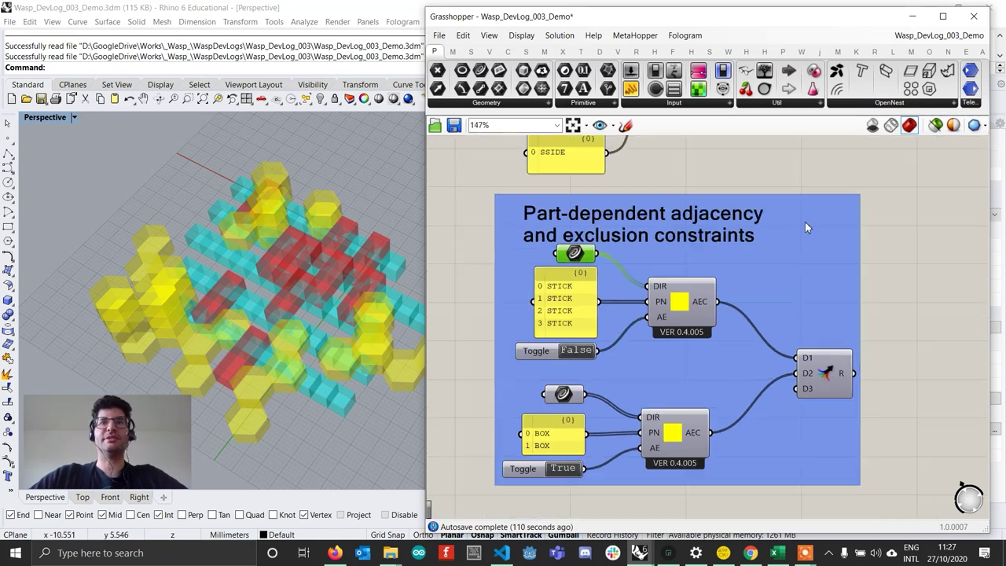
pyautogui.scroll(-1, 805, 221)
pyautogui.rightClick(584, 259)
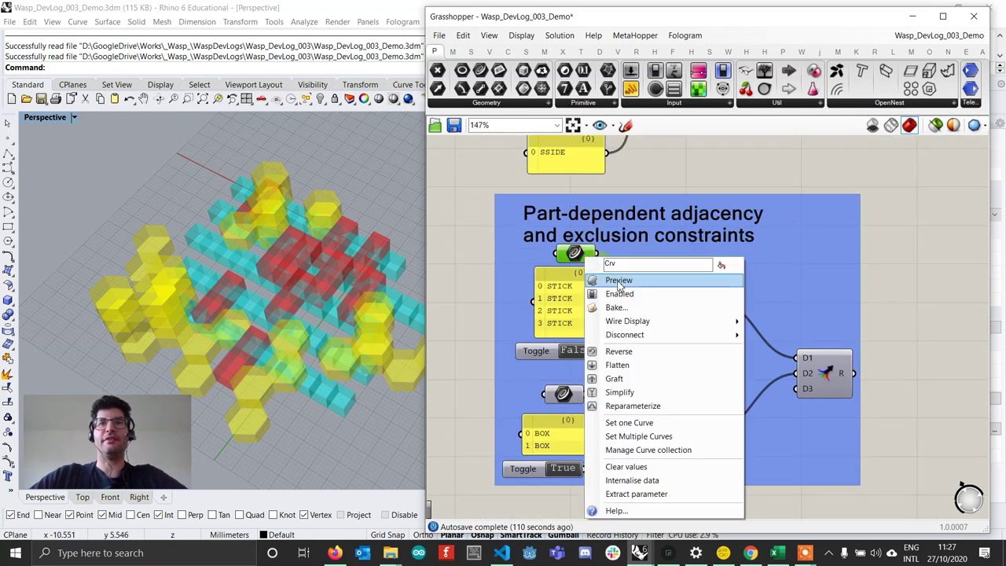
pyautogui.click(622, 283)
# Turn on the preview of the STICK part's geometry and inspect it up close in the viewport
pyautogui.scroll(-5, 630, 361)
pyautogui.scroll(4, 614, 208)
pyautogui.scroll(1, 594, 212)
pyautogui.click(582, 193)
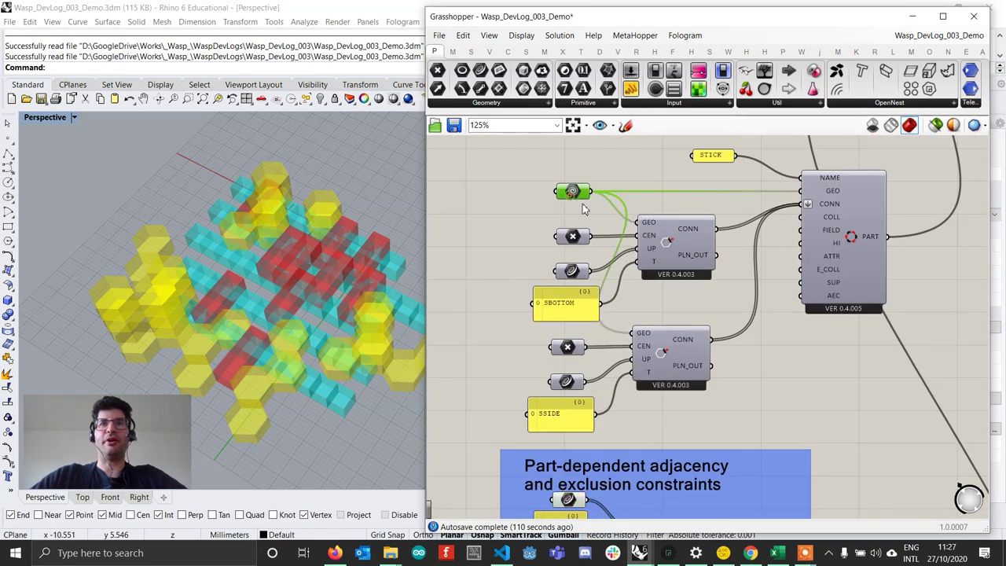
pyautogui.rightClick(583, 194)
pyautogui.click(600, 217)
pyautogui.click(371, 283)
pyautogui.scroll(5, 313, 214)
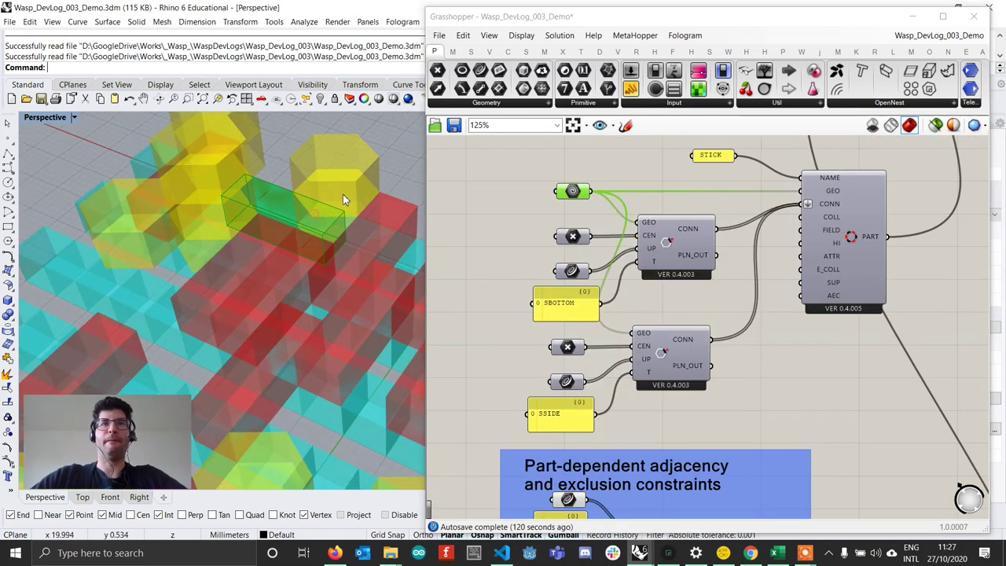
pyautogui.click(886, 145)
pyautogui.scroll(-8, 885, 145)
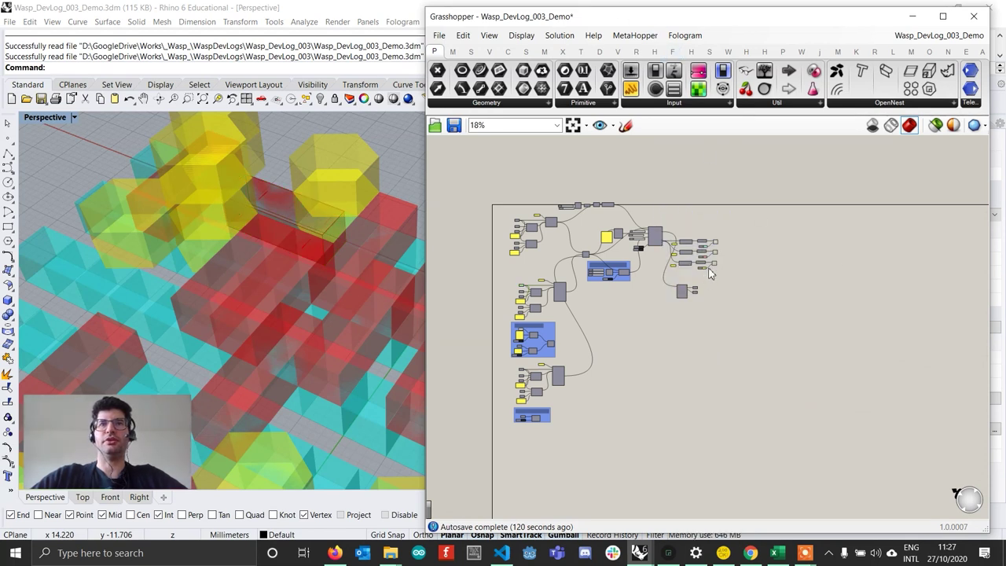
# Turn off the Grasshopper preview and show the hidden reference geometry of the parts in the Rhino viewport
pyautogui.click(872, 126)
pyautogui.doubleClick(758, 16)
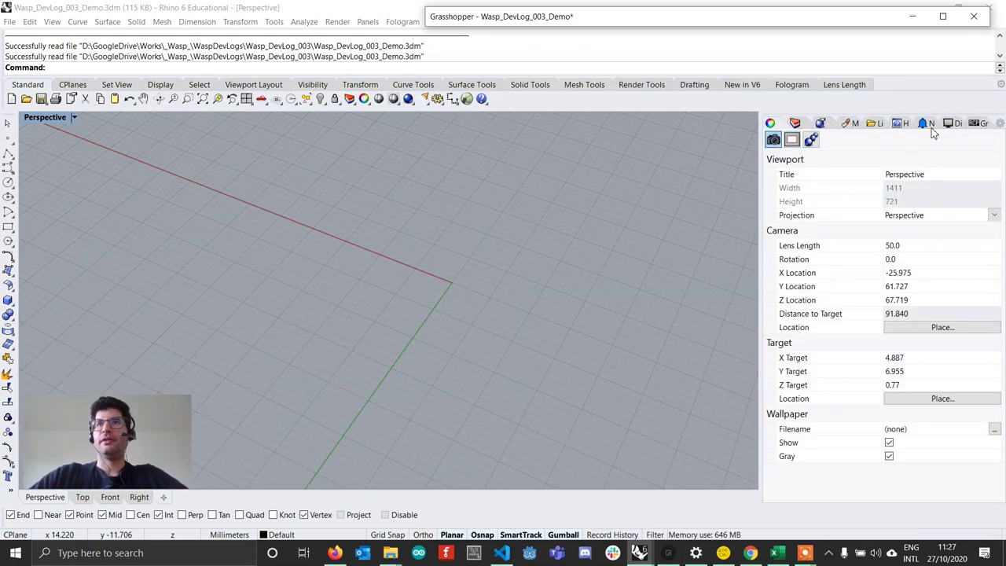
pyautogui.click(796, 124)
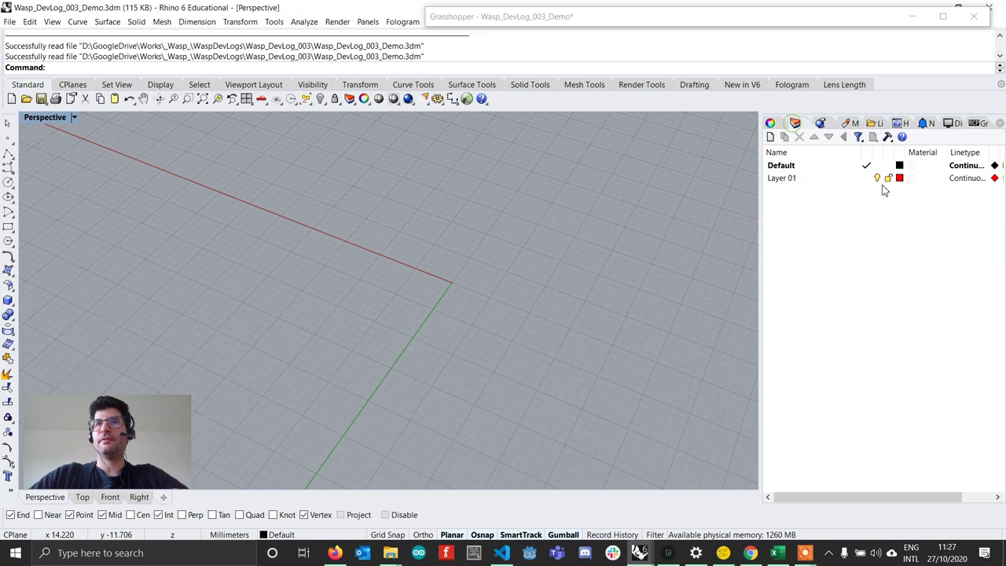
pyautogui.click(312, 103)
pyautogui.rightClick(320, 100)
pyautogui.keyDown('shift'); pyautogui.moveTo(346, 213); pyautogui.dragTo(469, 254, button='right'); pyautogui.keyUp('shift')
pyautogui.scroll(4, 406, 292)
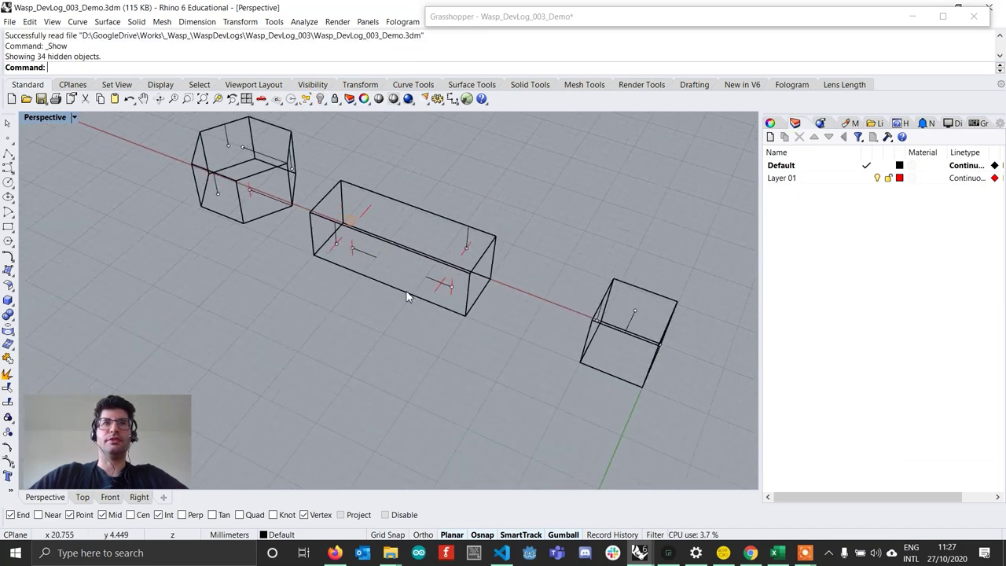
# Switch the Perspective viewport to the Ghosted display mode to view the stick part's direction curves
pyautogui.moveTo(407, 297); pyautogui.dragTo(407, 232, button='right')
pyautogui.scroll(7, 445, 319)
pyautogui.moveTo(486, 347); pyautogui.dragTo(629, 292, button='right')
pyautogui.keyDown('shift'); pyautogui.moveTo(629, 292); pyautogui.dragTo(663, 235, button='right'); pyautogui.keyUp('shift')
pyautogui.click(541, 258)
pyautogui.moveTo(590, 331); pyautogui.dragTo(622, 291, button='right')
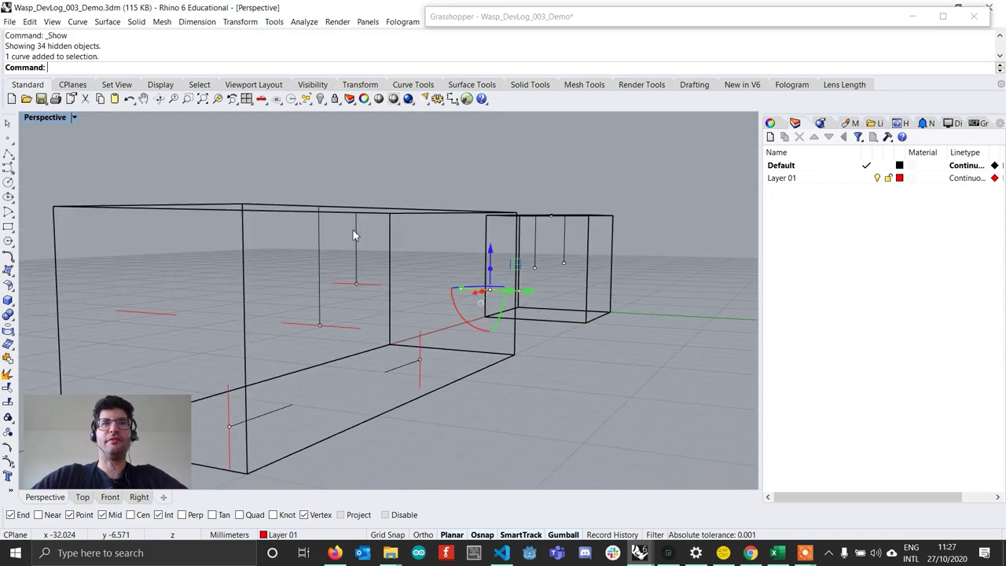
pyautogui.click(45, 118)
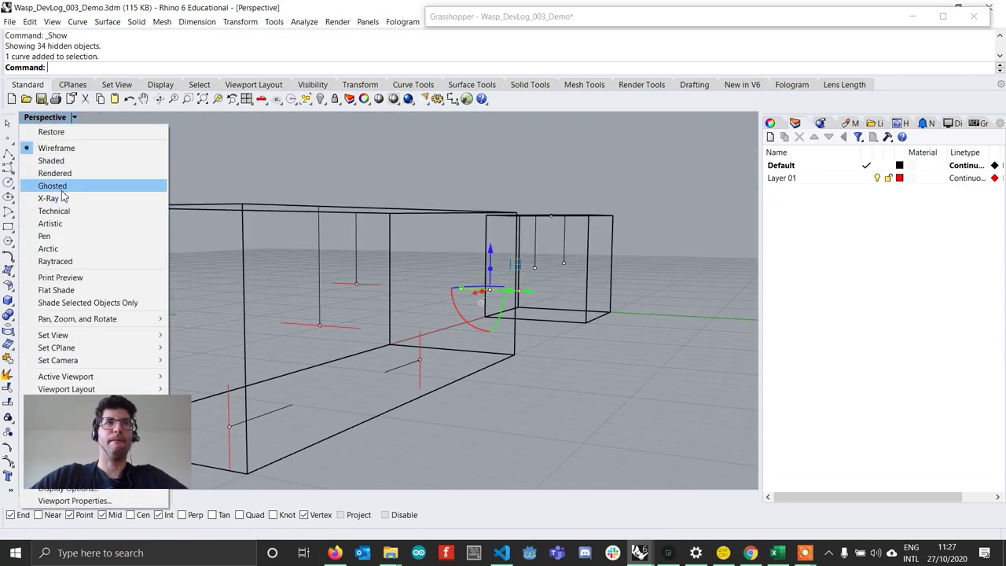
pyautogui.click(62, 188)
# Examine the red direction curves around the stick part, picking them one by one from different sides
pyautogui.scroll(-4, 568, 299)
pyautogui.moveTo(562, 302); pyautogui.dragTo(498, 348, button='right')
pyautogui.click(478, 401)
pyautogui.scroll(2, 412, 368)
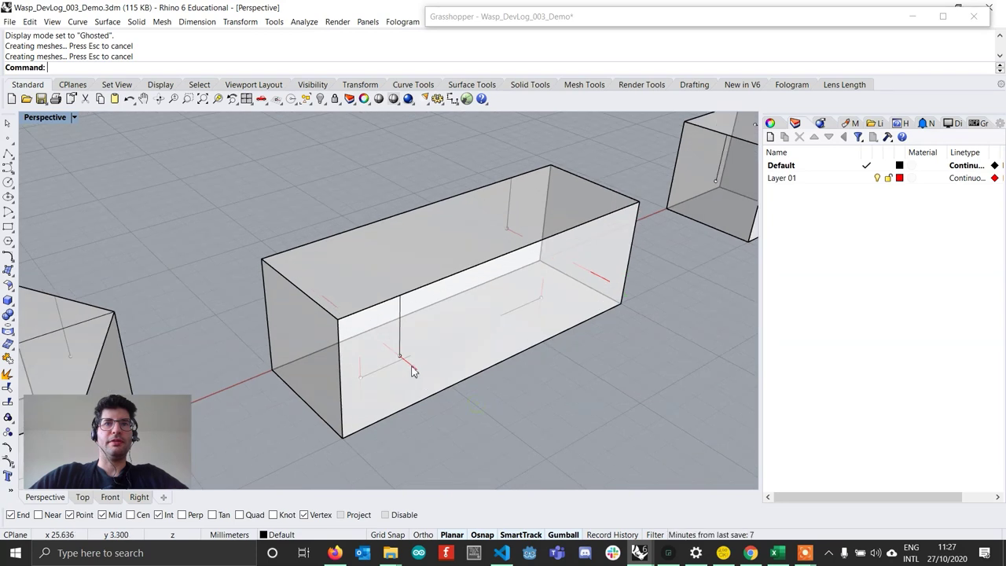
pyautogui.click(412, 367)
pyautogui.moveTo(414, 372); pyautogui.dragTo(505, 359, button='right')
pyautogui.click(404, 323)
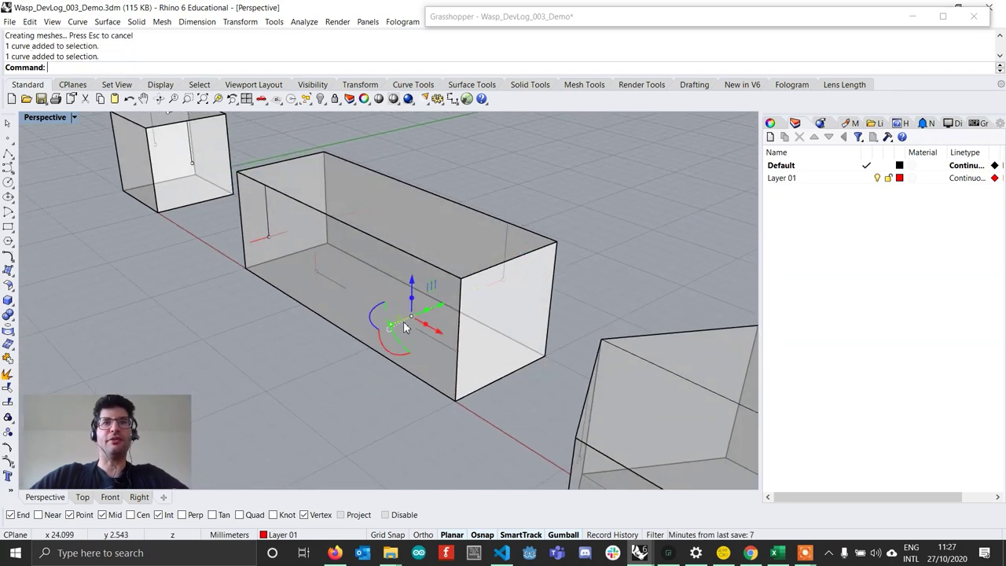
pyautogui.moveTo(405, 324); pyautogui.dragTo(420, 346, button='right')
pyautogui.click(412, 353)
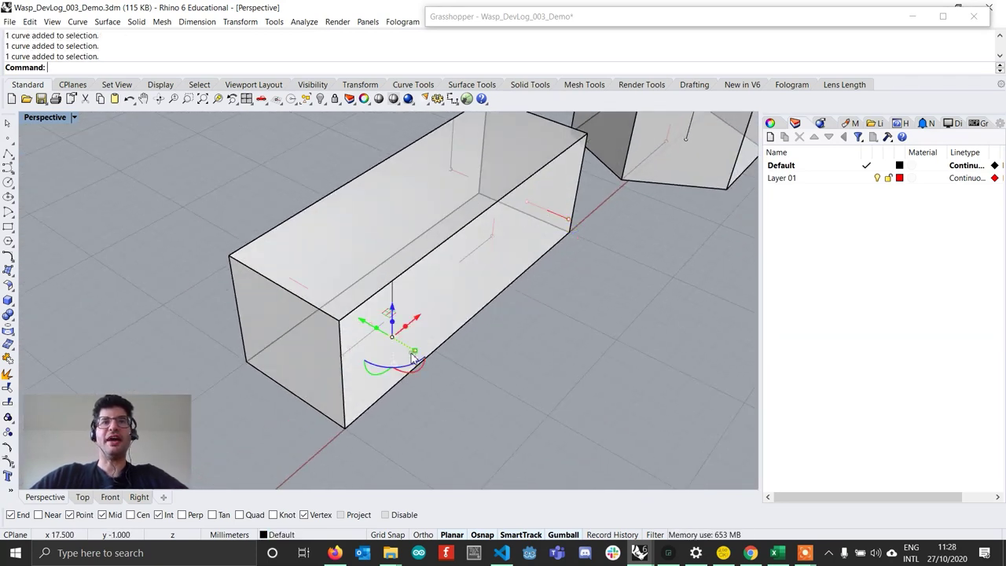
pyautogui.moveTo(330, 297); pyautogui.dragTo(495, 389, button='right')
pyautogui.click(399, 323)
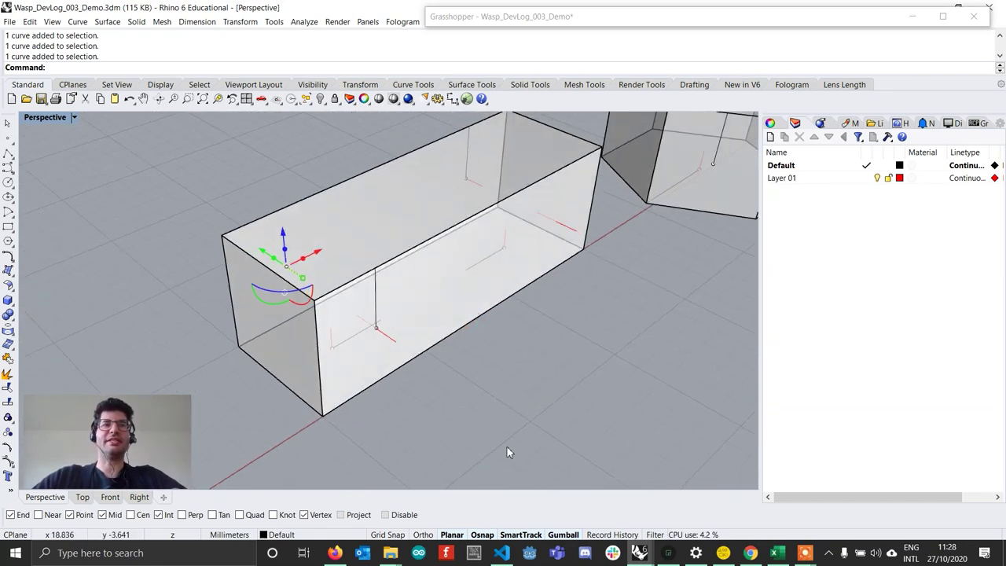
pyautogui.scroll(-3, 458, 367)
pyautogui.scroll(3, 494, 257)
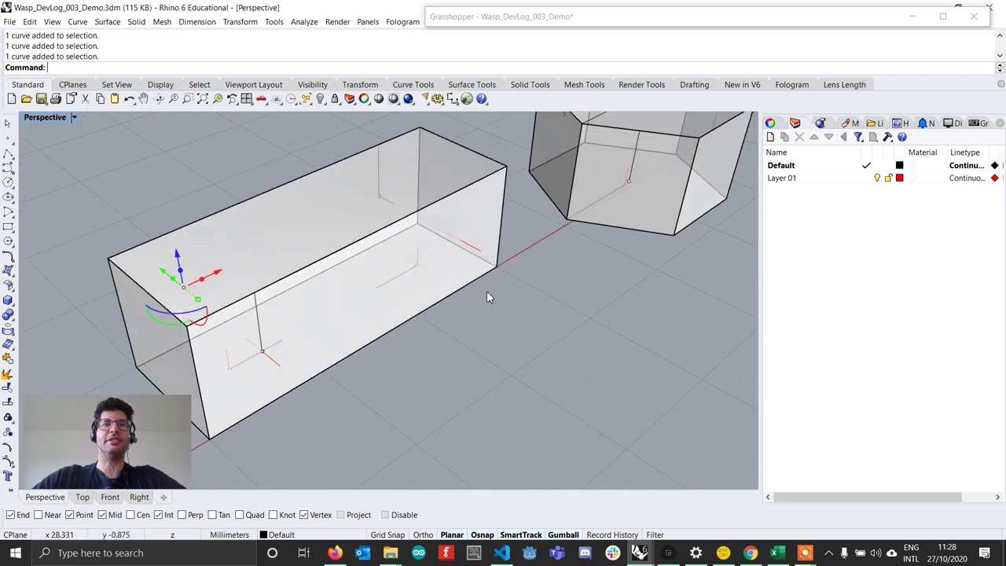
pyautogui.click(487, 291)
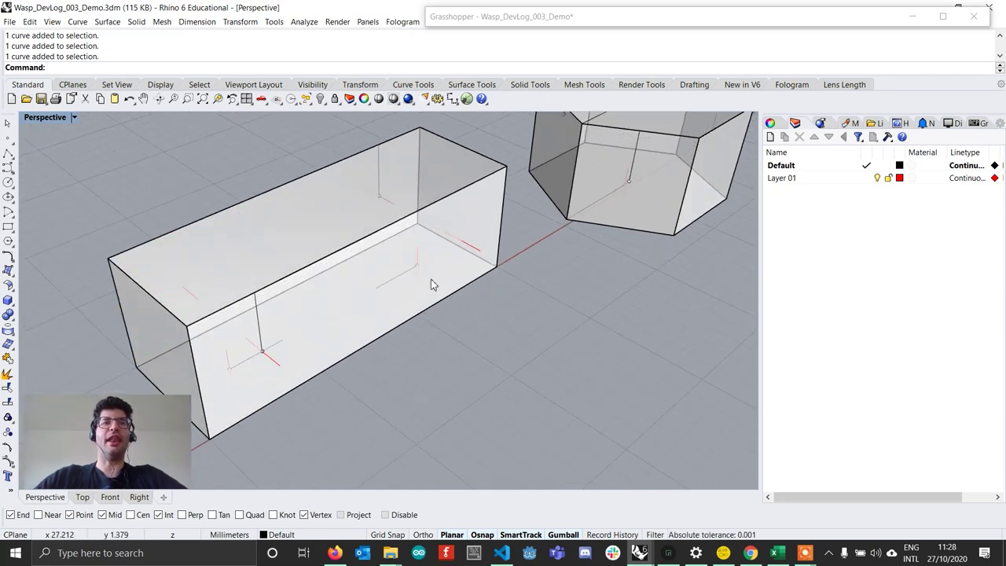
# Bring back the Grasshopper canvas and turn the shaded preview of the aggregation on
pyautogui.doubleClick(703, 24)
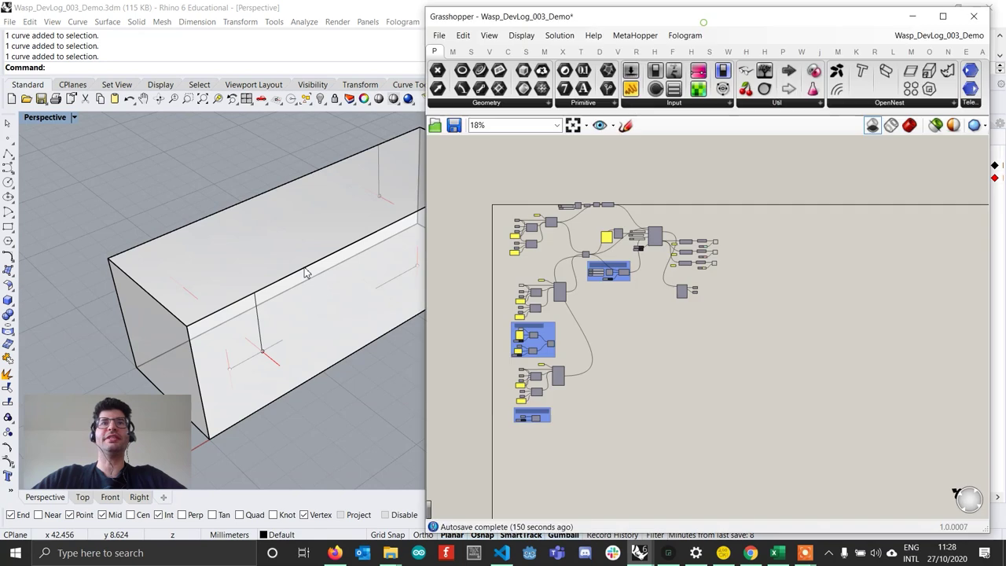
pyautogui.scroll(1, 638, 233)
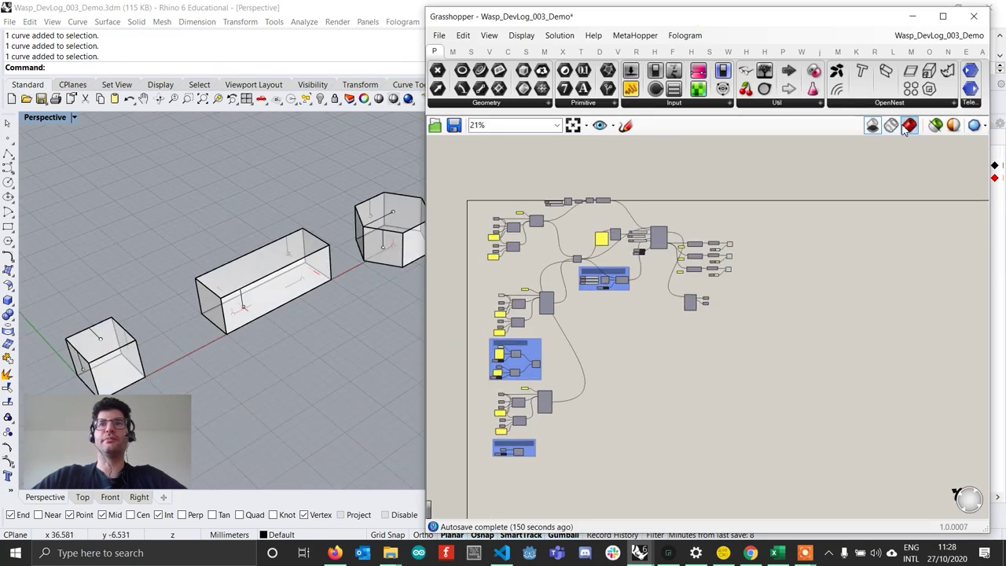
pyautogui.click(906, 128)
# Select the curve parameter feeding the STICK constraint and compare its direction curves with the sticks in the aggregation
pyautogui.scroll(5, 519, 352)
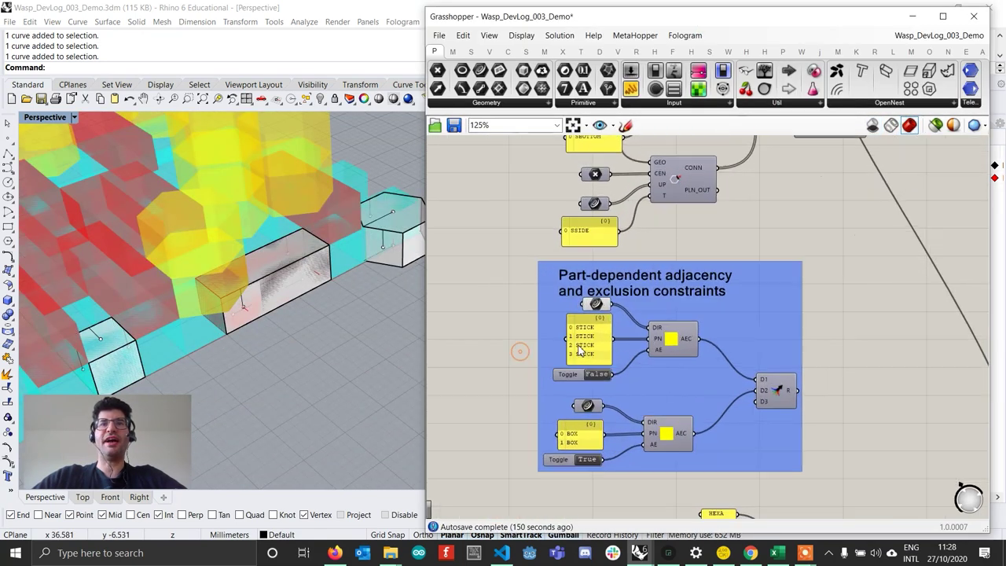
pyautogui.scroll(3, 580, 351)
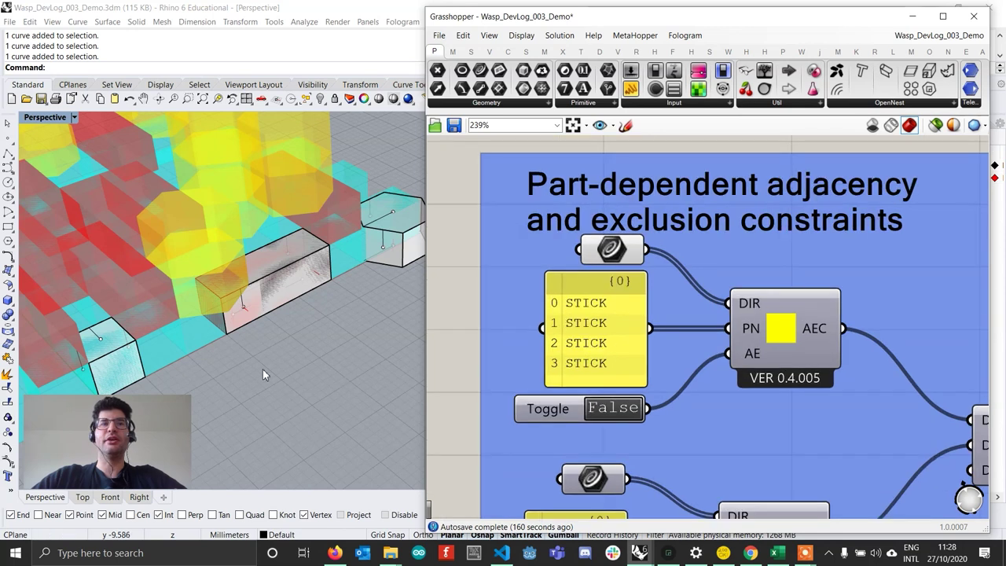
pyautogui.scroll(-5, 264, 366)
pyautogui.moveTo(264, 361); pyautogui.dragTo(283, 324, button='right')
pyautogui.scroll(4, 283, 324)
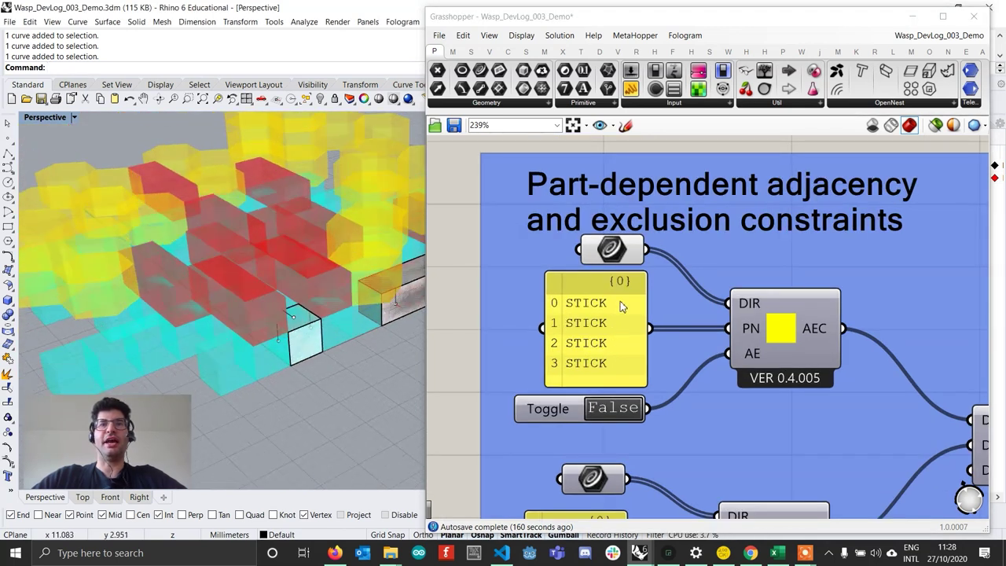
pyautogui.click(612, 251)
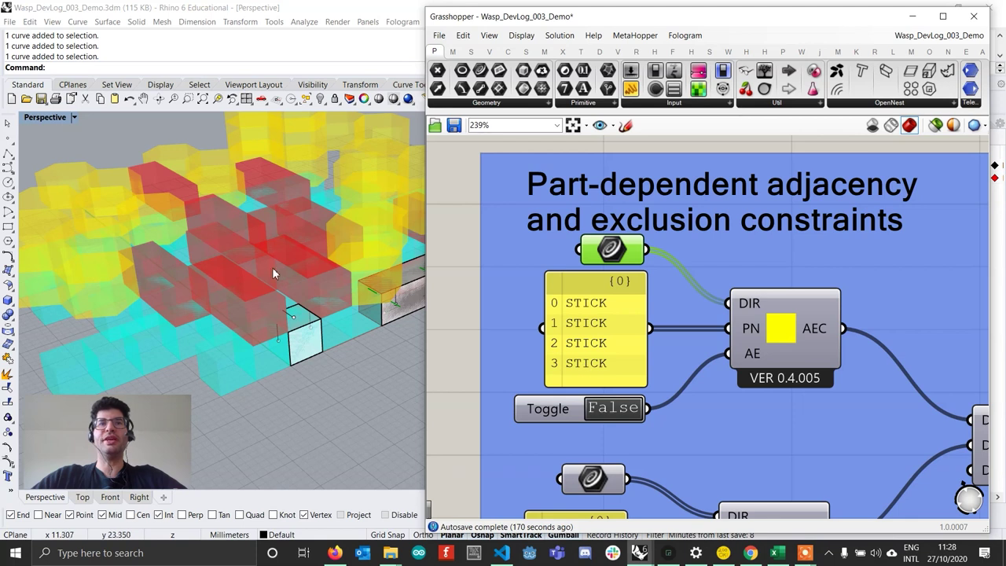
pyautogui.moveTo(272, 268); pyautogui.dragTo(268, 299, button='right')
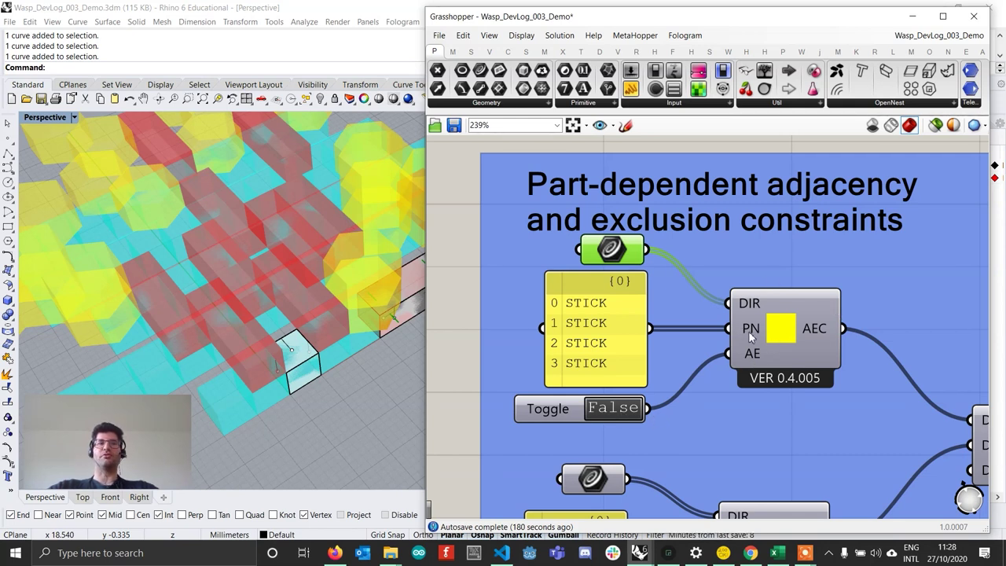
# Review the DIR, PN and AE inputs of the STICK constraint and compare them with those of the BOX constraint
pyautogui.moveTo(744, 346)
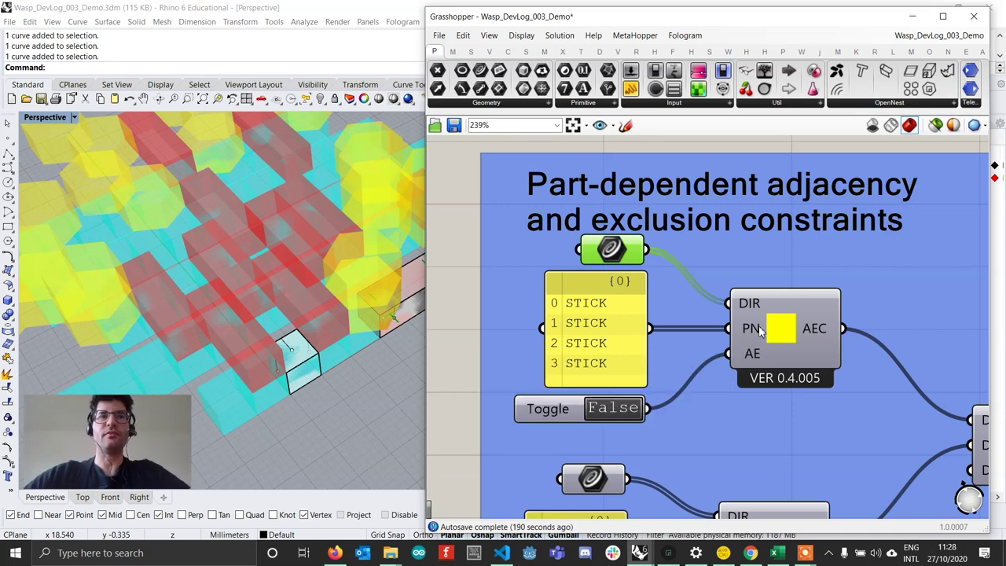
pyautogui.moveTo(758, 342); pyautogui.dragTo(750, 304, button='right')
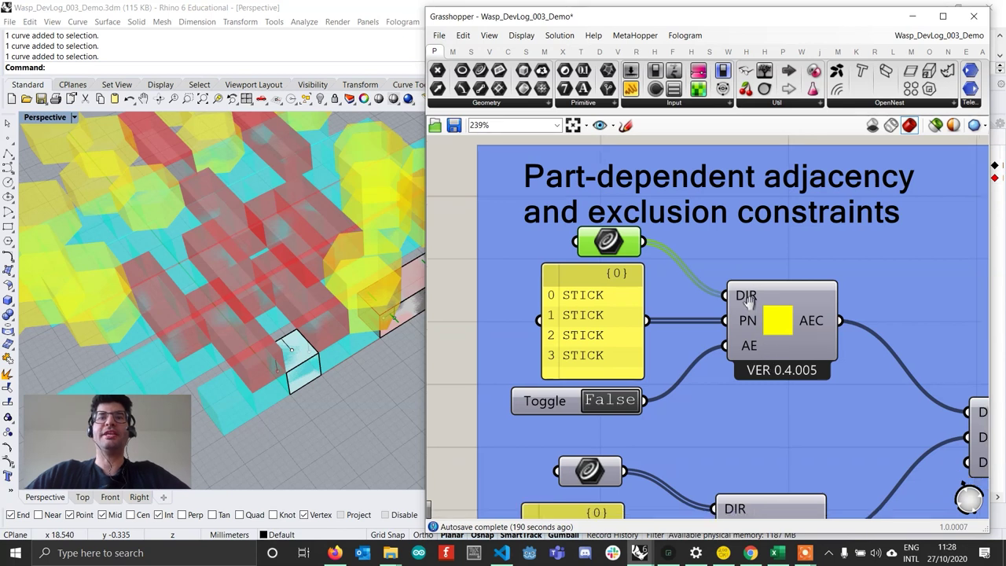
pyautogui.scroll(-1, 748, 312)
pyautogui.moveTo(783, 467); pyautogui.dragTo(769, 444, button='right')
pyautogui.moveTo(700, 485); pyautogui.dragTo(704, 404, button='right')
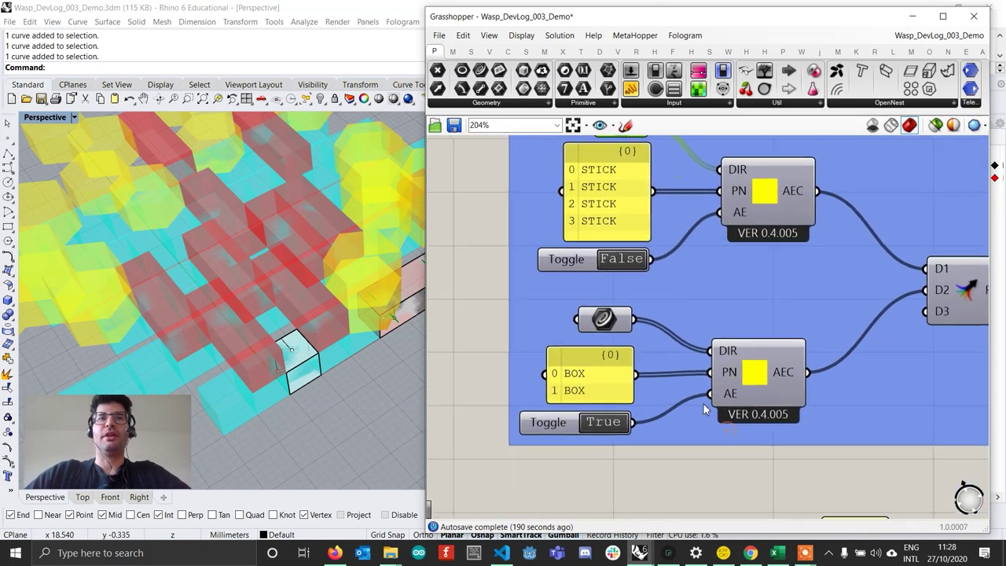
pyautogui.scroll(1, 623, 447)
pyautogui.scroll(-2, 646, 288)
pyautogui.moveTo(654, 257); pyautogui.dragTo(637, 353, button='right')
pyautogui.scroll(2, 633, 321)
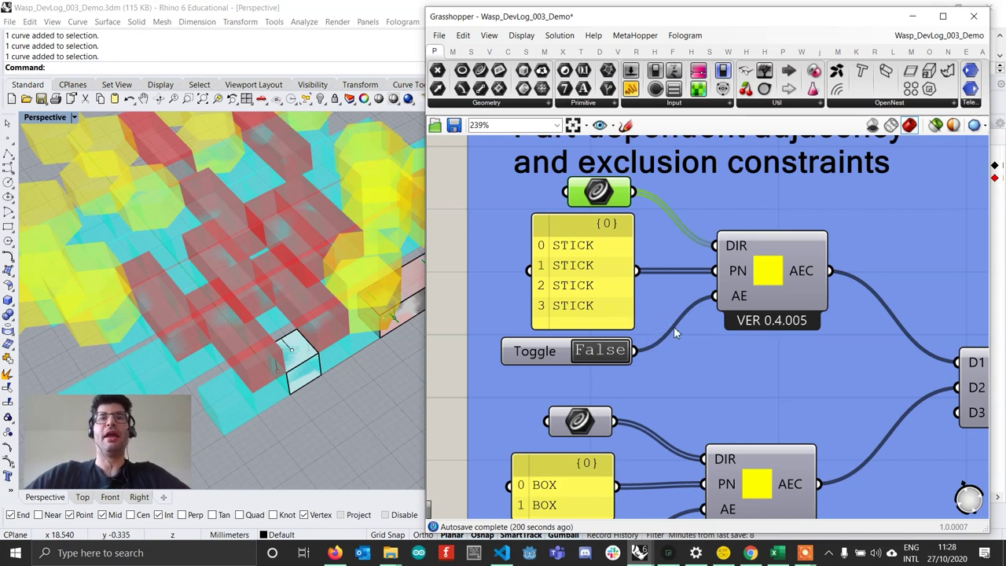
pyautogui.moveTo(771, 291); pyautogui.dragTo(702, 324, button='right')
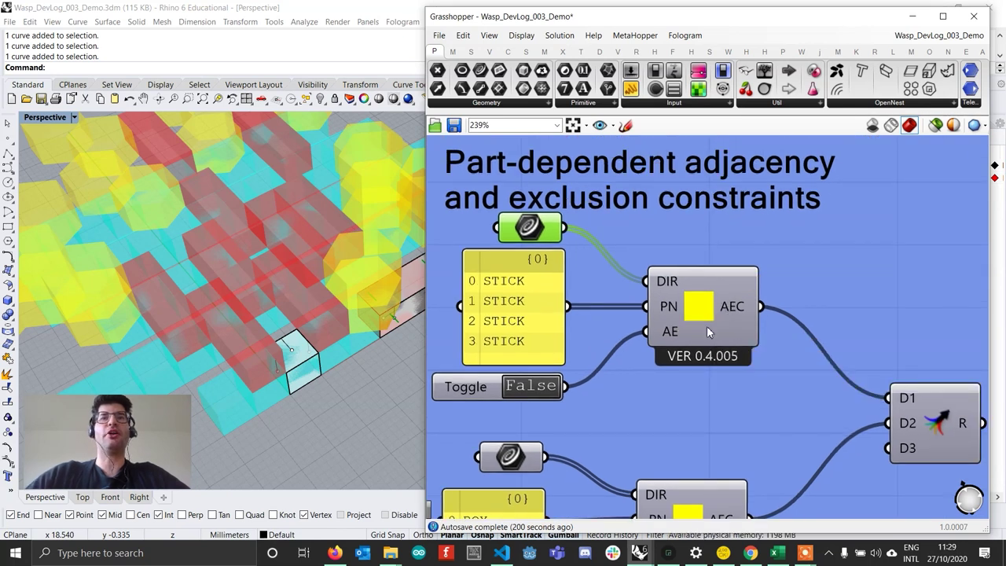
# Connect the AEC output of the STICK constraint to the AEC input of the stick's part component
pyautogui.scroll(-2, 707, 327)
pyautogui.moveTo(707, 328); pyautogui.dragTo(603, 381, button='right')
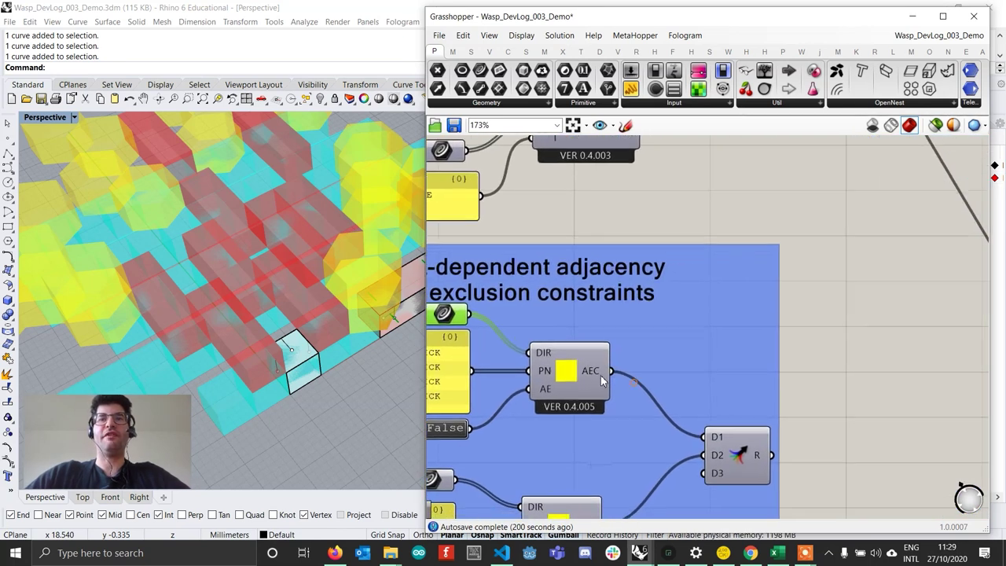
pyautogui.scroll(-2, 609, 370)
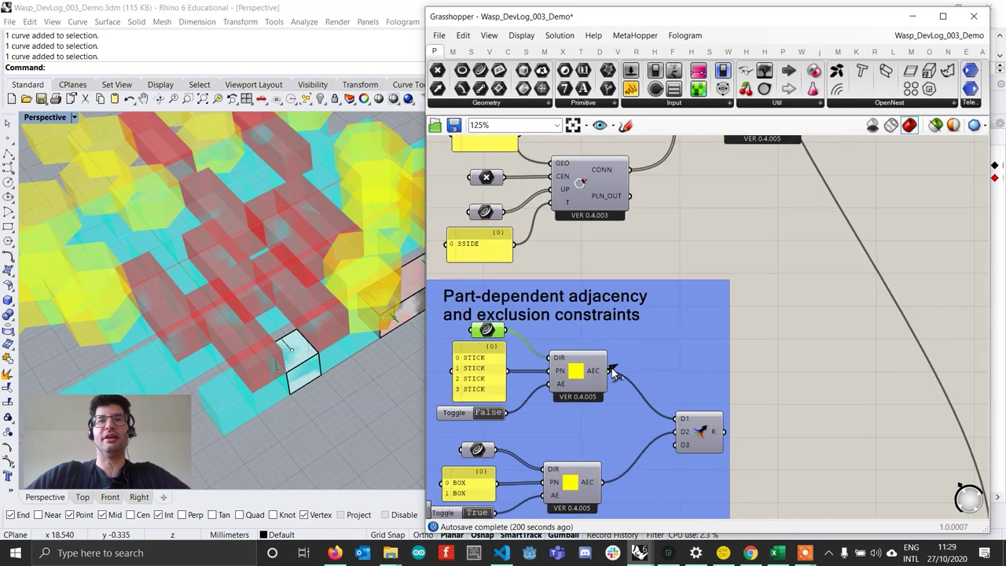
pyautogui.scroll(-5, 621, 359)
pyautogui.moveTo(621, 359); pyautogui.dragTo(741, 336)
pyautogui.scroll(-2, 702, 356)
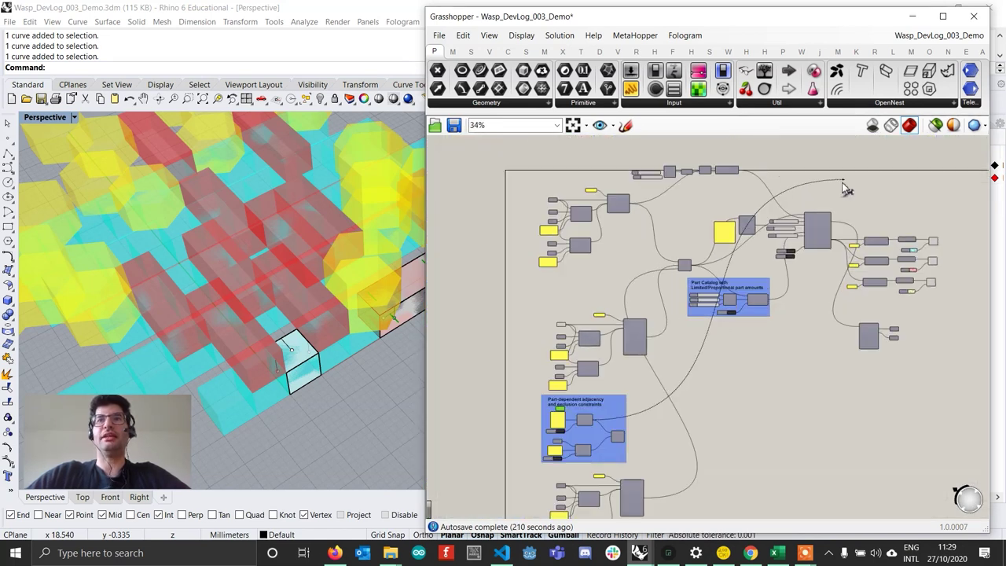
pyautogui.scroll(6, 845, 189)
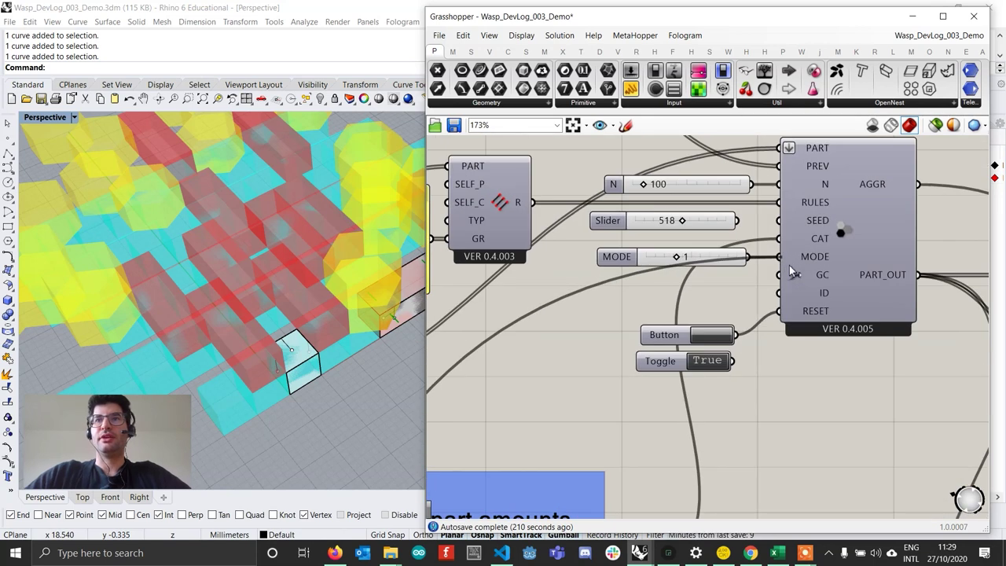
pyautogui.moveTo(790, 272); pyautogui.dragTo(568, 298)
pyautogui.scroll(-6, 796, 169)
pyautogui.scroll(3, 641, 320)
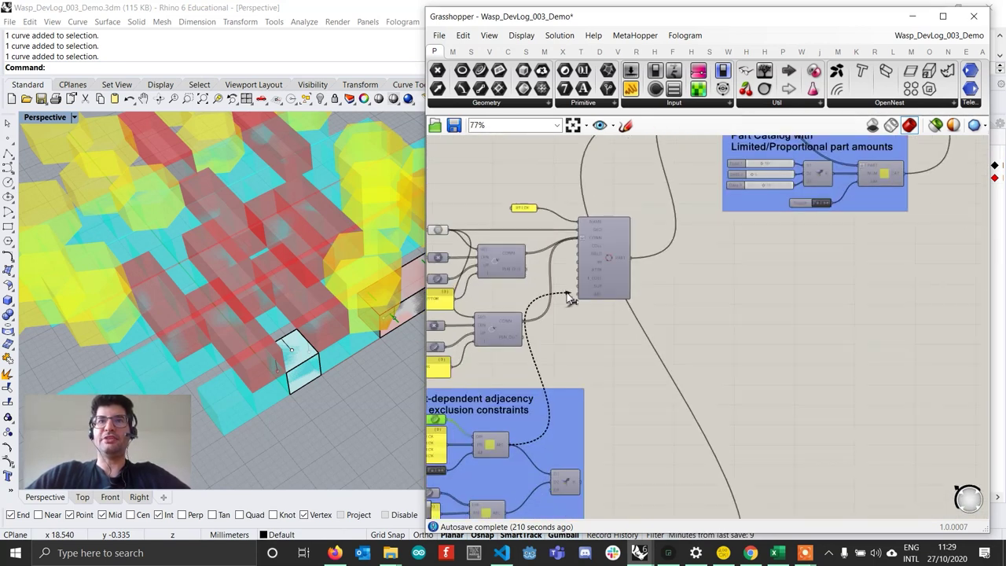
pyautogui.scroll(3, 570, 297)
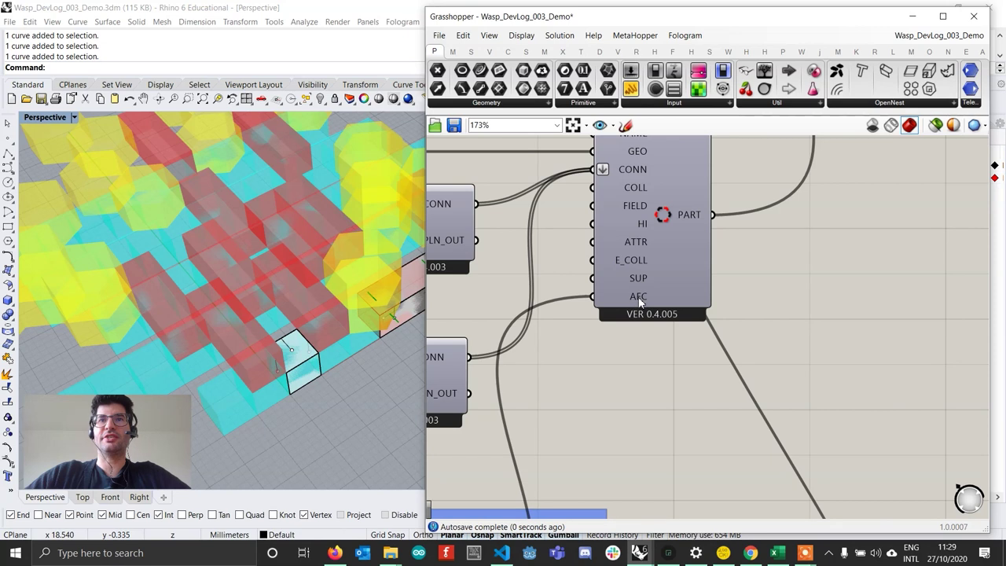
# Reset the aggregation so that it regenerates with the STICK constraint applied
pyautogui.scroll(-5, 639, 301)
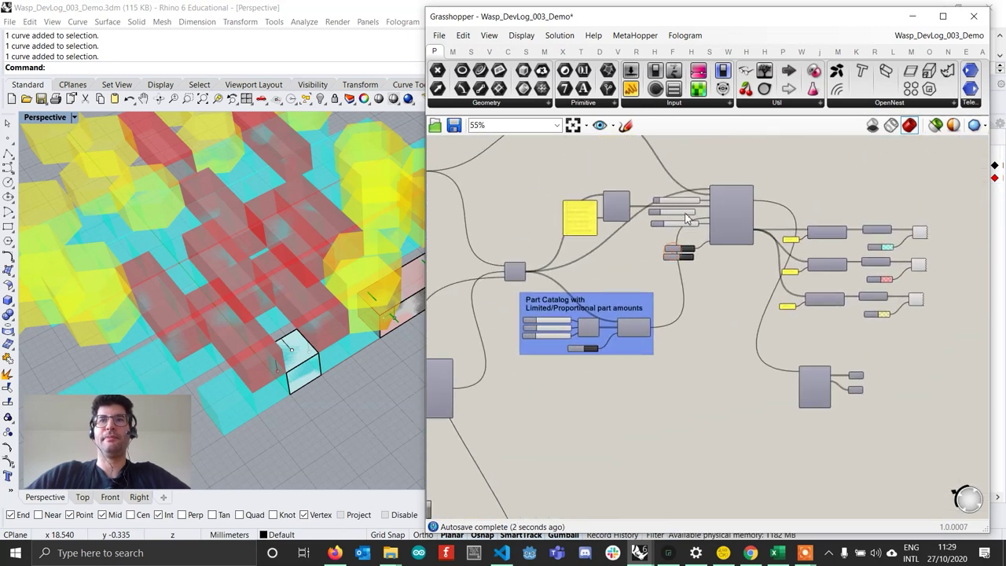
pyautogui.scroll(5, 687, 219)
pyautogui.click(716, 232)
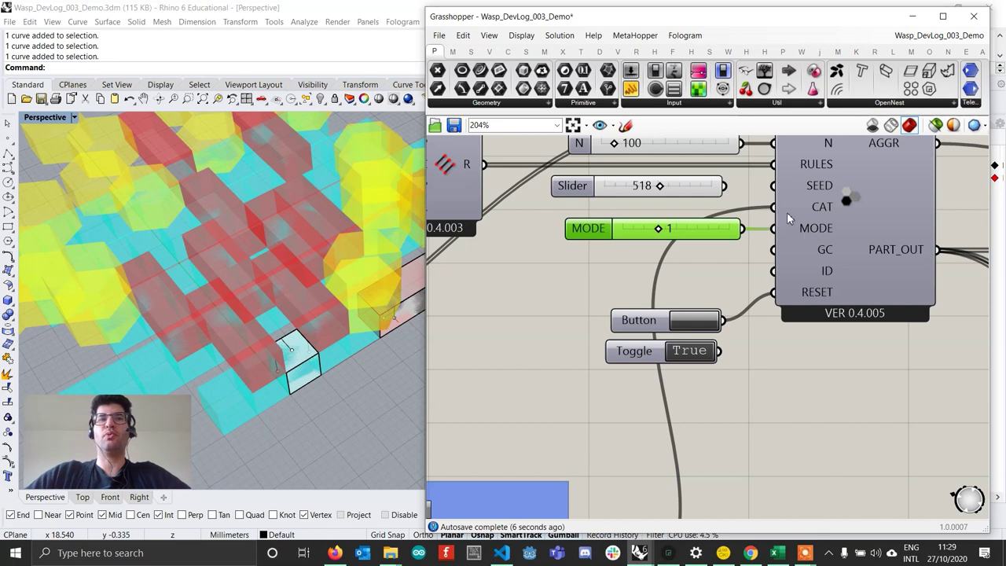
pyautogui.click(693, 321)
pyautogui.scroll(-3, 254, 237)
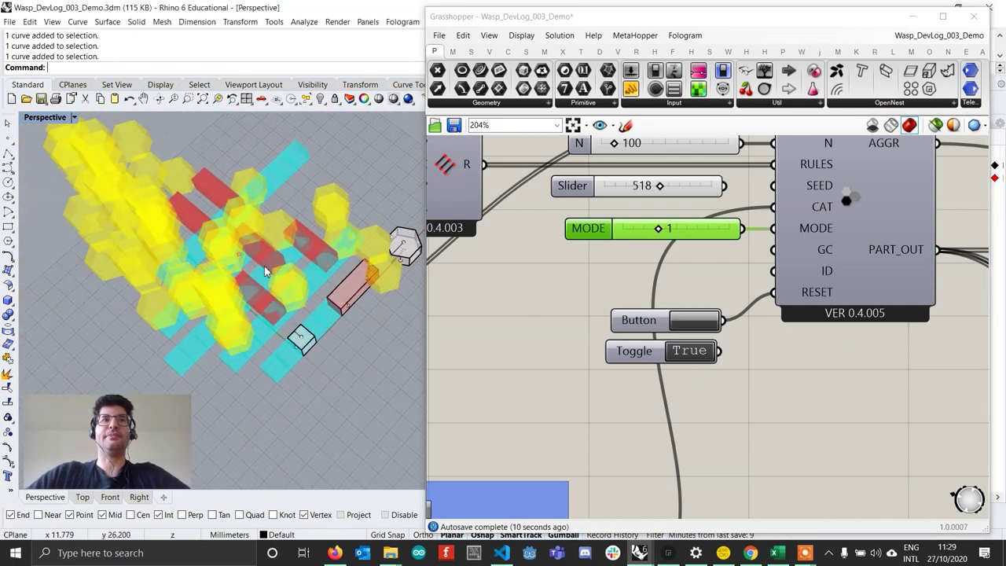
# Regenerate the aggregation once more and examine how the sticks are spaced relative to each other
pyautogui.click(684, 321)
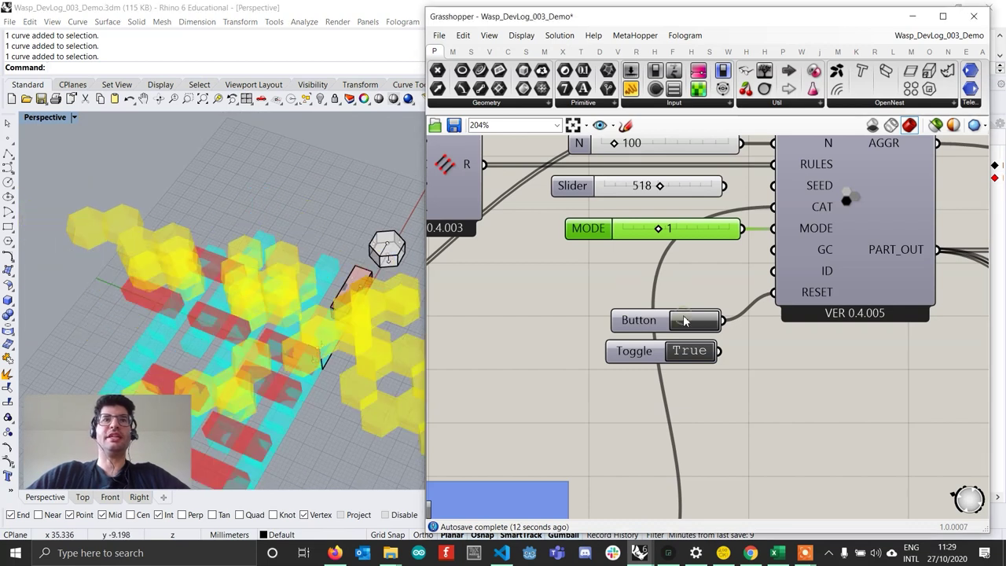
pyautogui.scroll(-3, 208, 309)
pyautogui.moveTo(252, 275); pyautogui.dragTo(311, 306, button='right')
pyautogui.scroll(3, 280, 280)
pyautogui.scroll(-2, 311, 307)
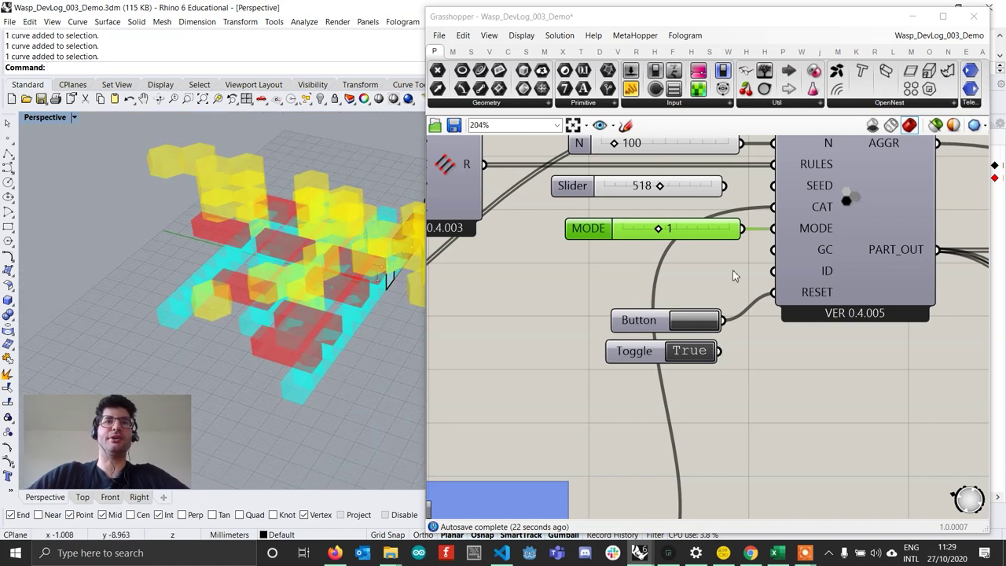
pyautogui.scroll(-5, 734, 275)
pyautogui.scroll(5, 348, 330)
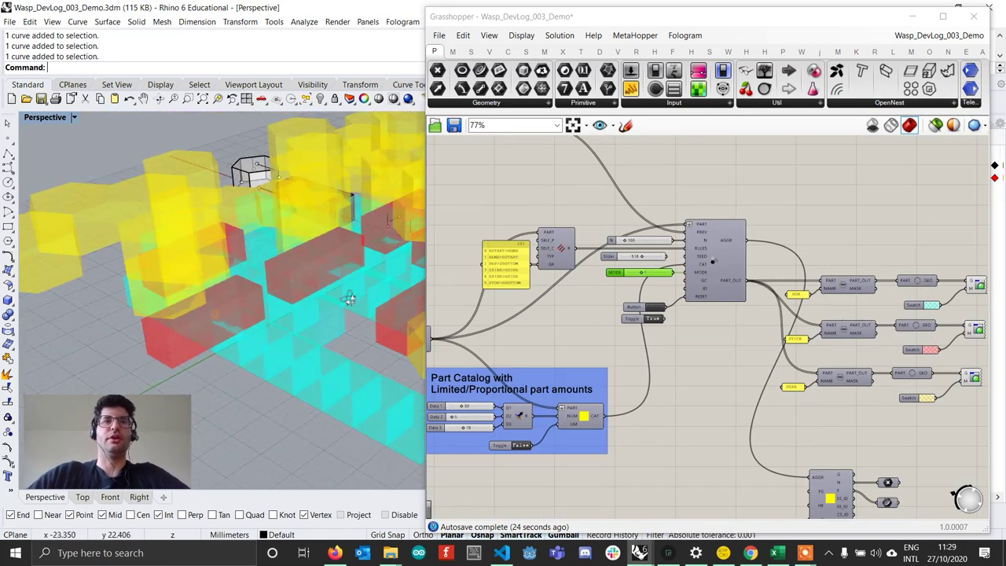
# Examine the regenerated aggregation close up to see how the sticks are placed over the boxes
pyautogui.moveTo(349, 299); pyautogui.dragTo(292, 236, button='right')
pyautogui.scroll(4, 286, 265)
pyautogui.scroll(-4, 323, 297)
pyautogui.moveTo(245, 260); pyautogui.dragTo(233, 324, button='right')
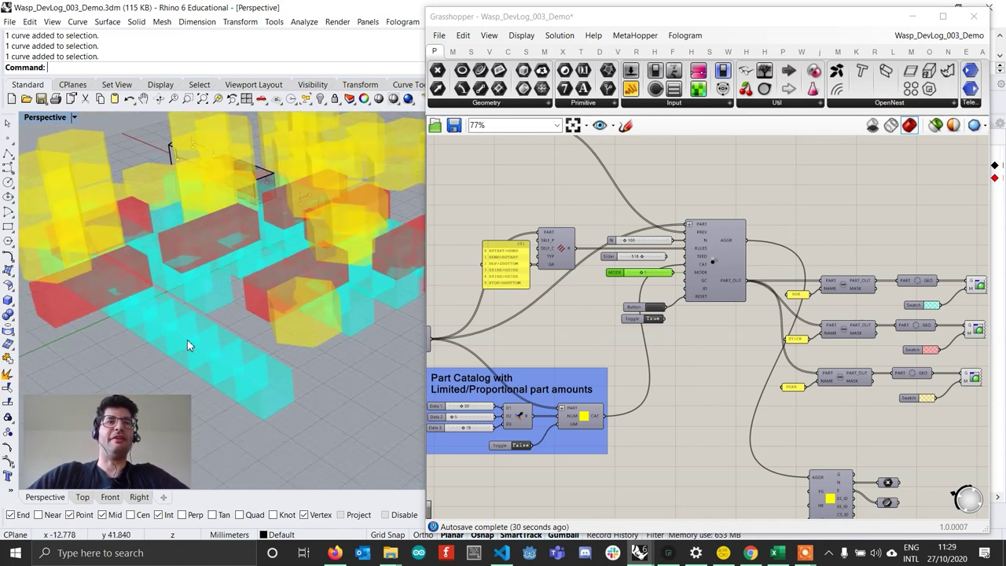
# Locate the BOX constraint and review its direction curves, part names and True AE toggle
pyautogui.scroll(-4, 527, 309)
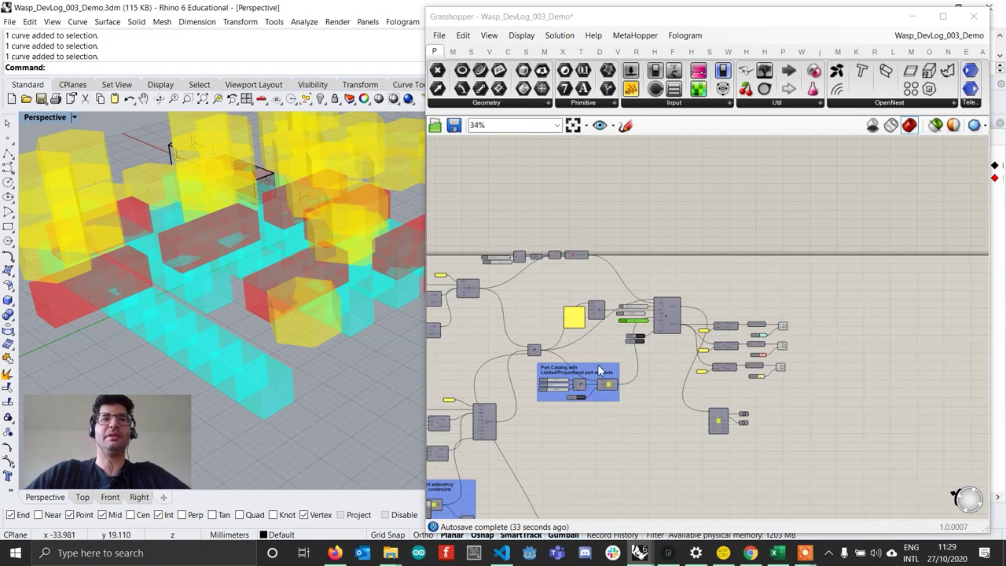
pyautogui.scroll(4, 556, 394)
pyautogui.scroll(5, 580, 340)
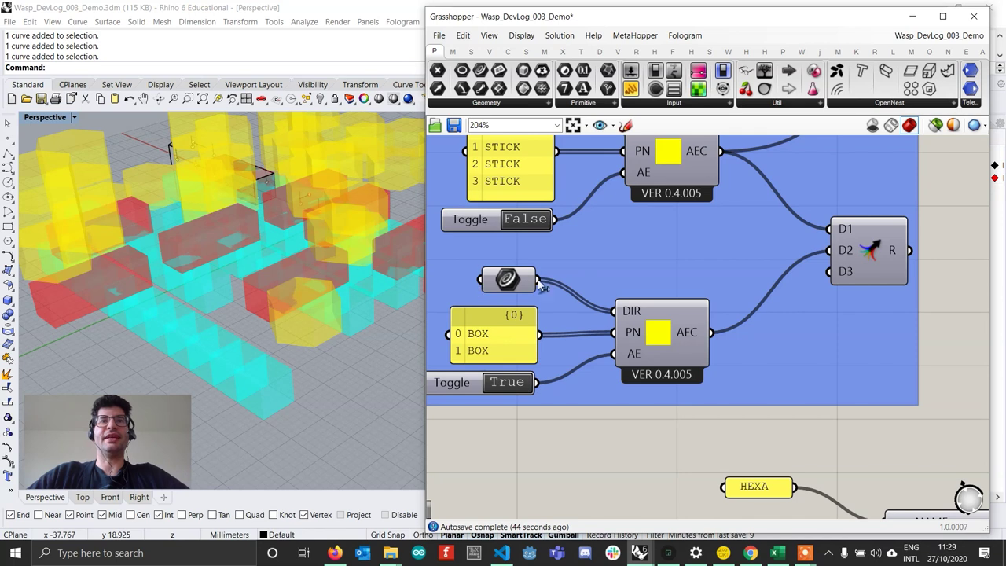
pyautogui.moveTo(551, 291); pyautogui.dragTo(572, 307, button='right')
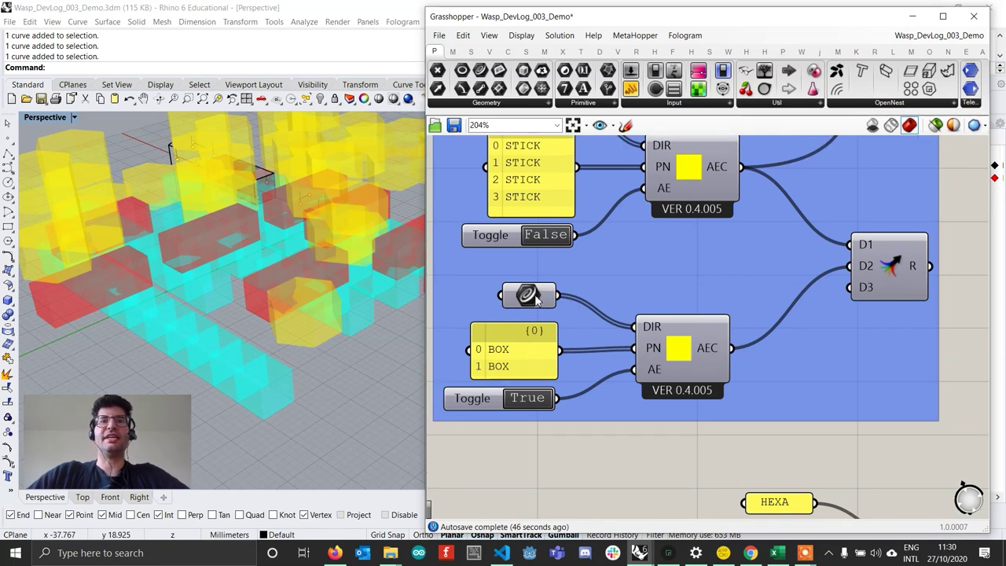
pyautogui.scroll(-5, 259, 234)
pyautogui.scroll(8, 258, 233)
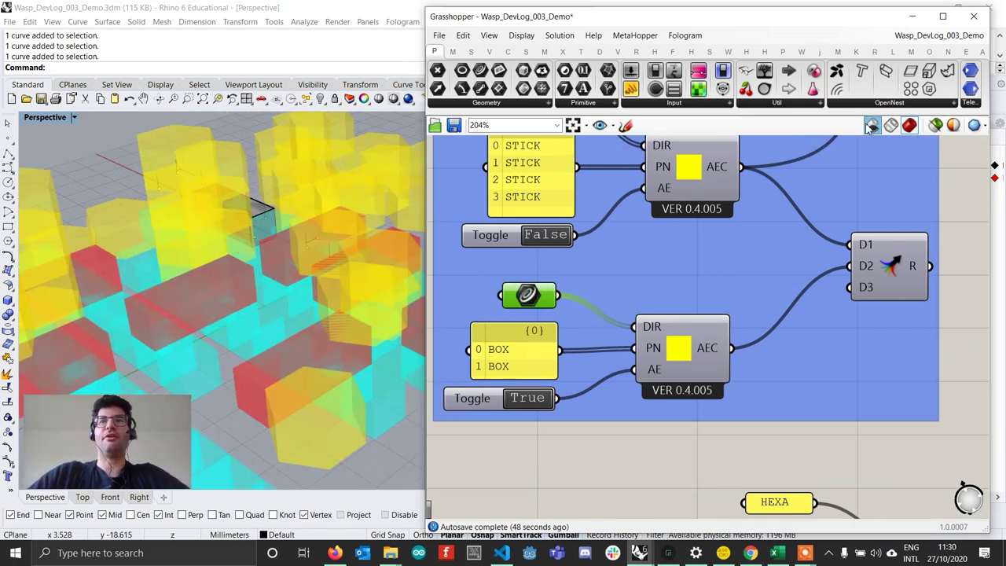
# Turn off the component preview and inspect the BOX constraint's direction lines beneath the stick part
pyautogui.click(872, 127)
pyautogui.scroll(4, 231, 236)
pyautogui.moveTo(230, 236); pyautogui.dragTo(346, 225, button='right')
pyautogui.scroll(5, 325, 238)
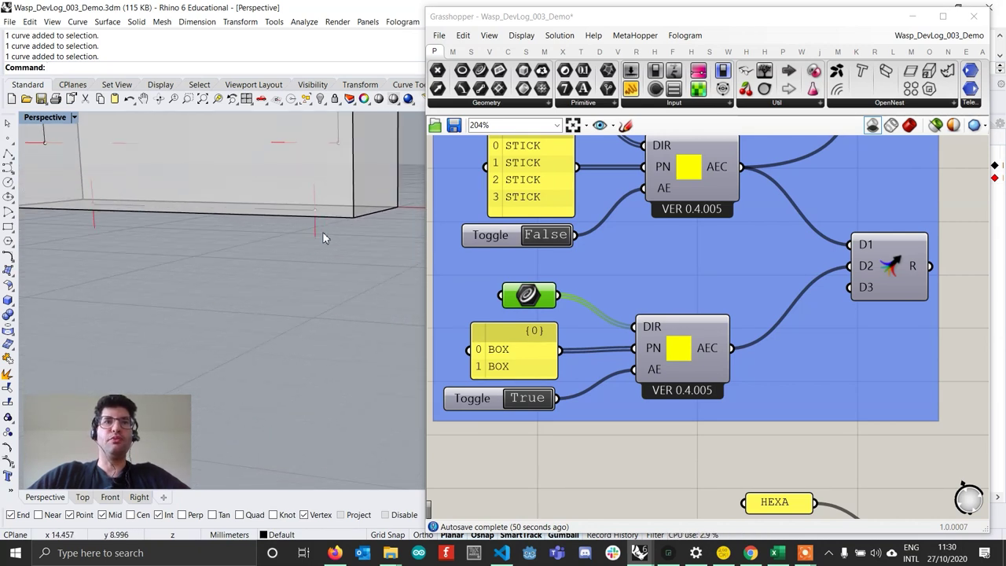
pyautogui.click(547, 448)
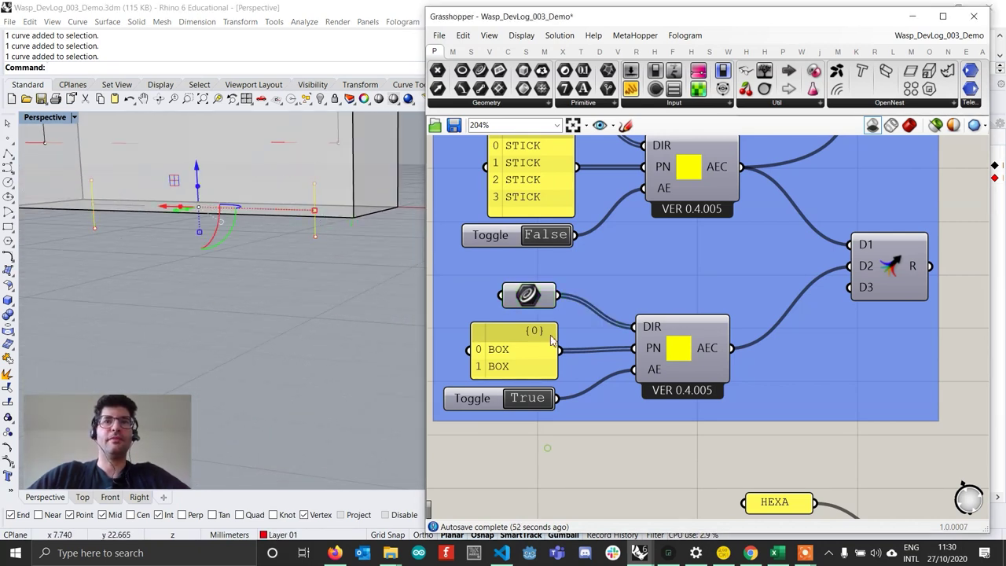
pyautogui.moveTo(675, 349); pyautogui.dragTo(673, 351)
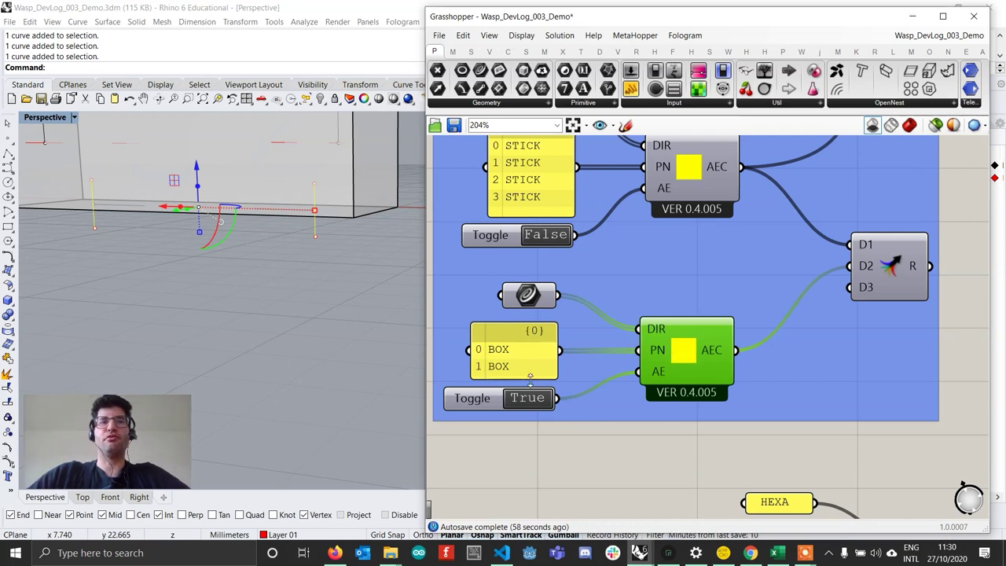
pyautogui.scroll(-3, 310, 292)
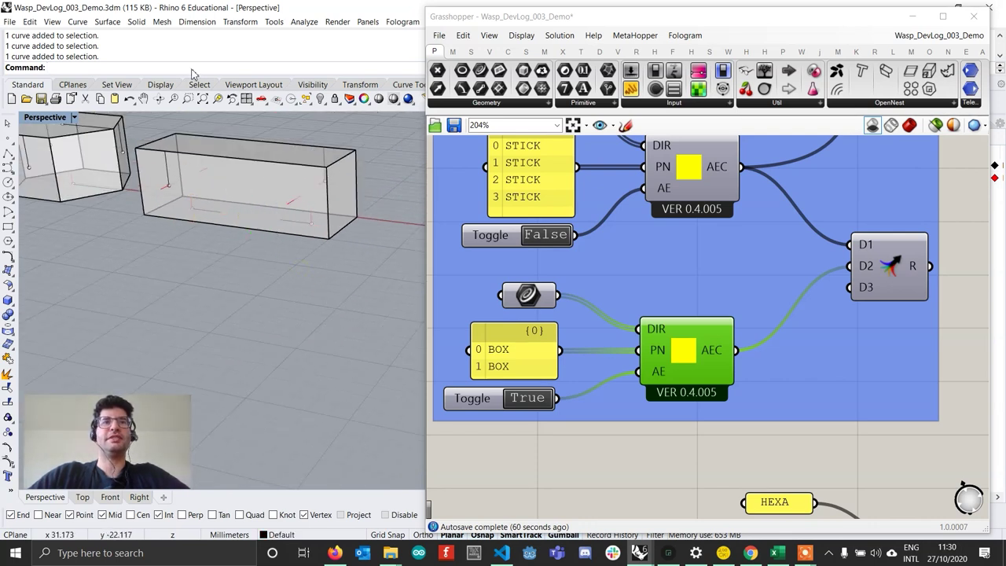
pyautogui.scroll(-5, 305, 265)
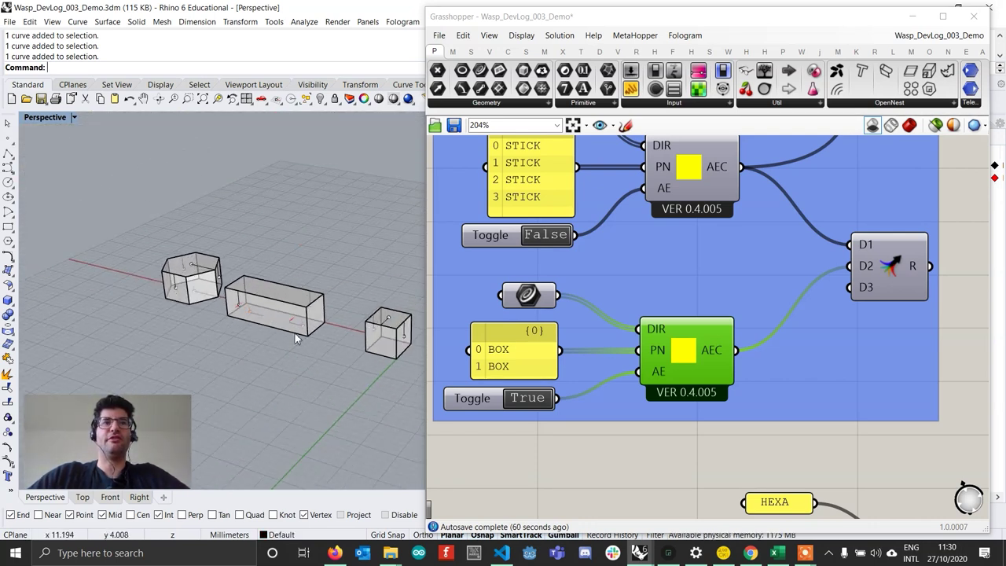
# Connect the merged STICK and BOX constraints to the stick part's AEC input, replacing the STICK-only connection
pyautogui.scroll(-1, 295, 338)
pyautogui.scroll(-6, 780, 319)
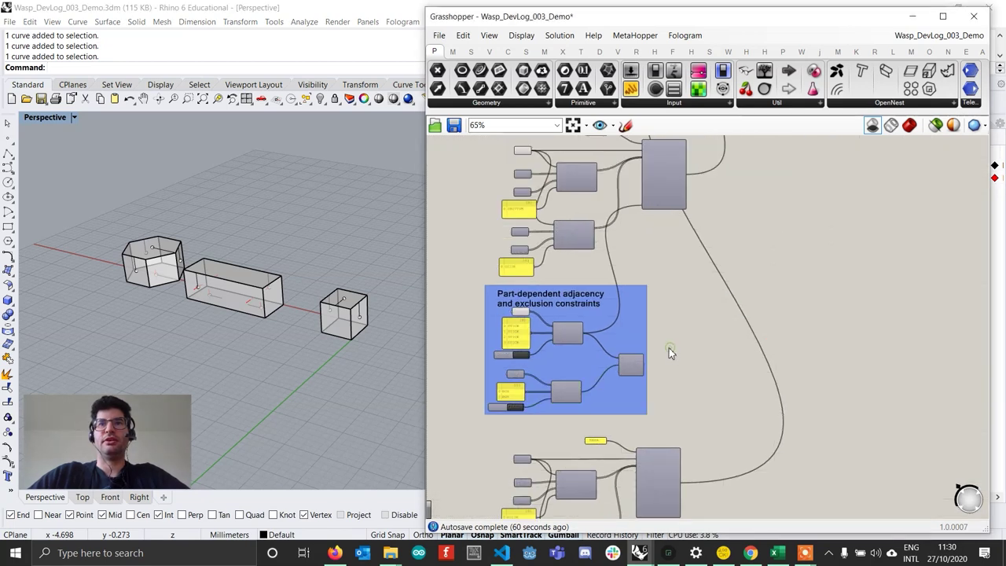
pyautogui.scroll(2, 669, 352)
pyautogui.moveTo(638, 176); pyautogui.dragTo(636, 202, button='right')
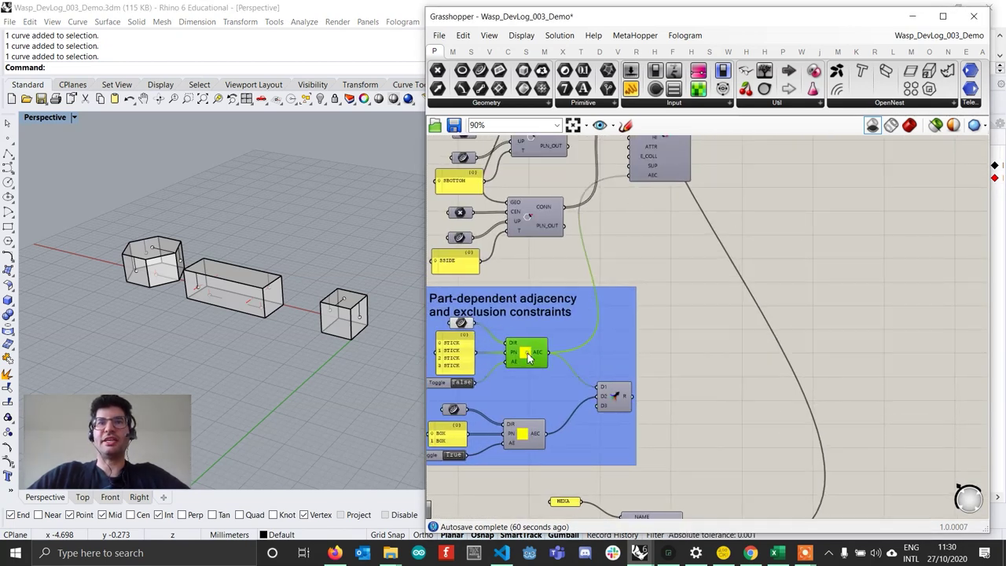
pyautogui.click(621, 395)
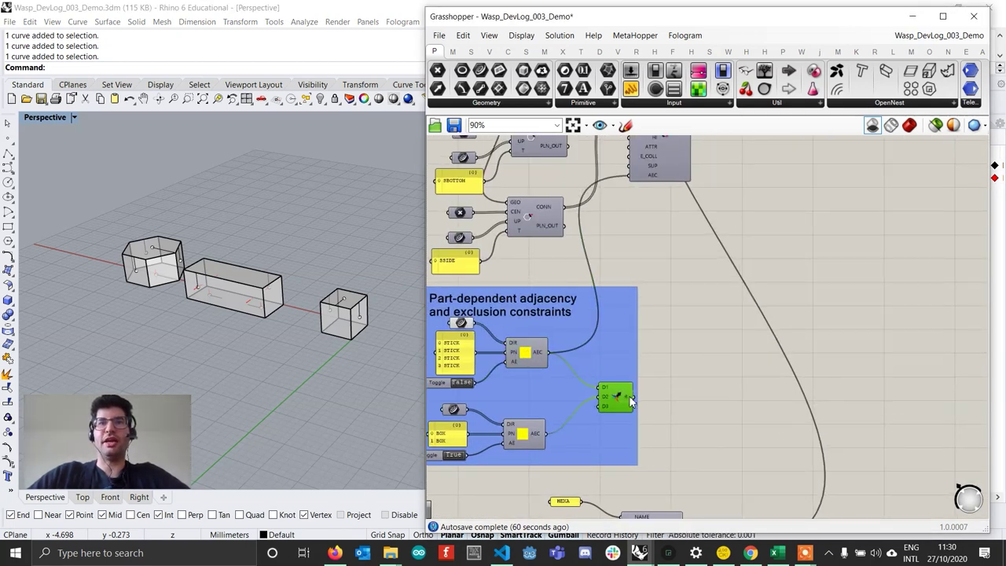
pyautogui.keyDown('shift'); pyautogui.moveTo(636, 396); pyautogui.dragTo(633, 188); pyautogui.keyUp('shift')
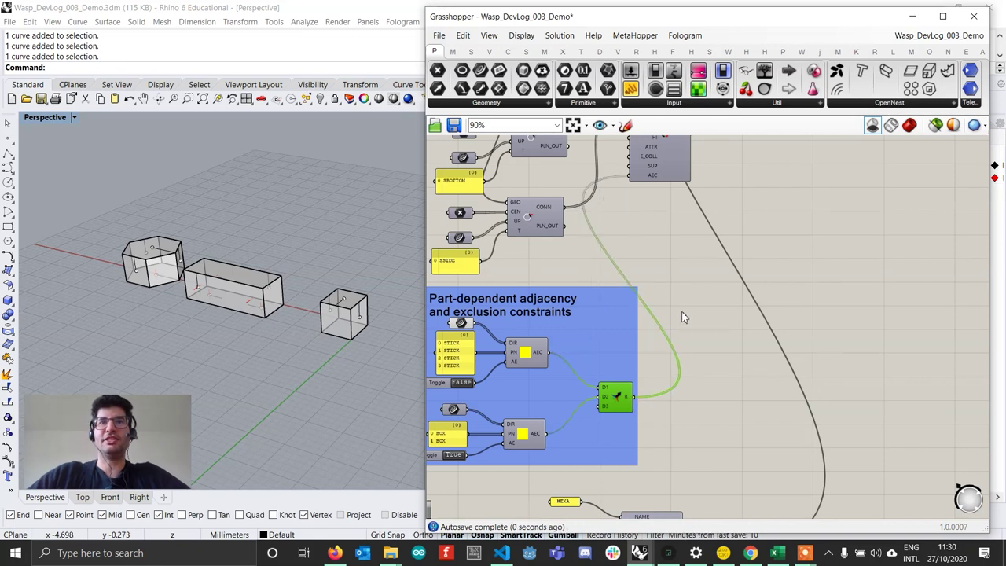
# Restore the shaded preview and examine the aggregation generated with both stick constraints from several angles
pyautogui.scroll(-3, 683, 318)
pyautogui.scroll(3, 749, 248)
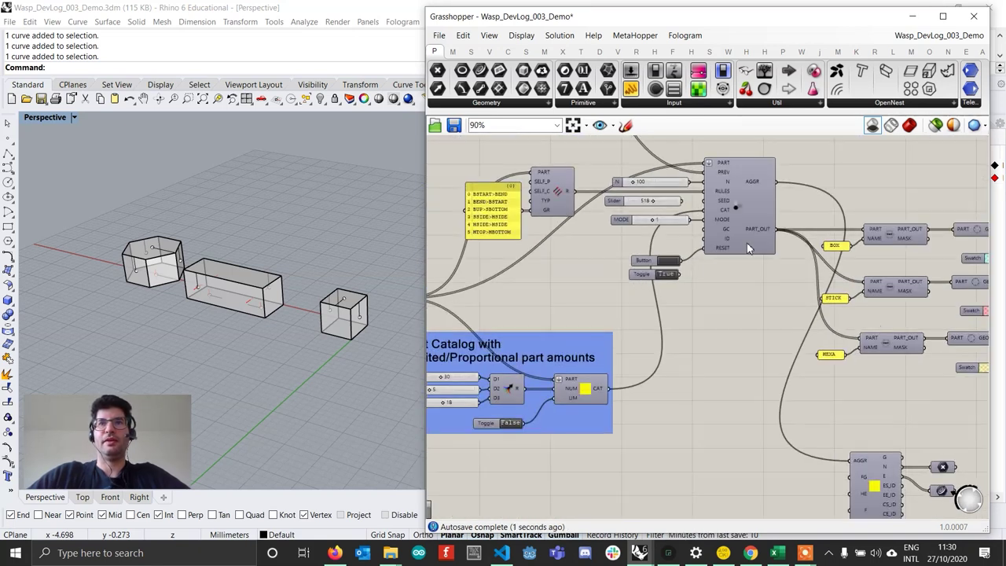
pyautogui.click(909, 125)
pyautogui.scroll(-8, 294, 346)
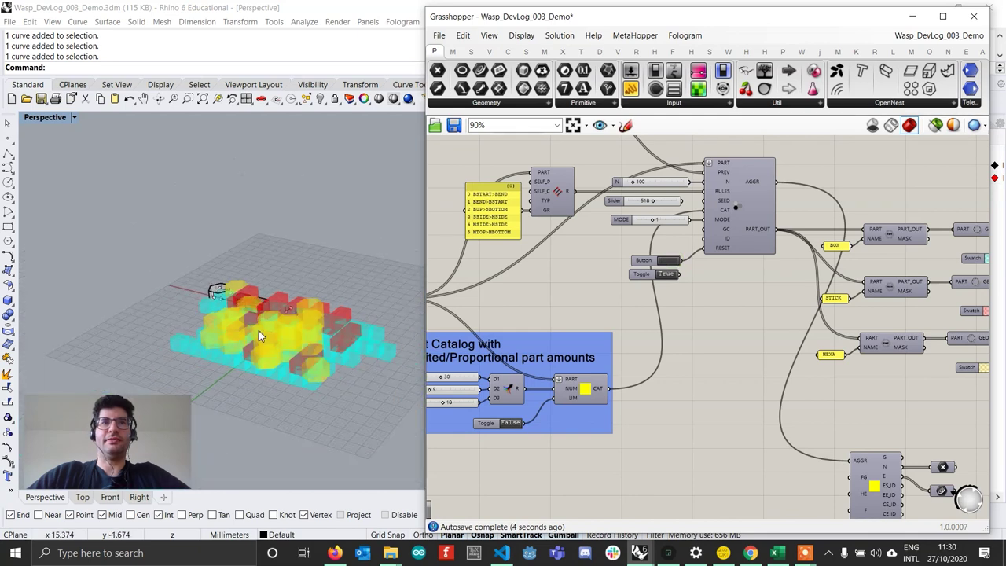
pyautogui.moveTo(259, 337); pyautogui.dragTo(376, 227, button='right')
pyautogui.moveTo(286, 305); pyautogui.dragTo(289, 341, button='right')
pyautogui.scroll(-5, 309, 309)
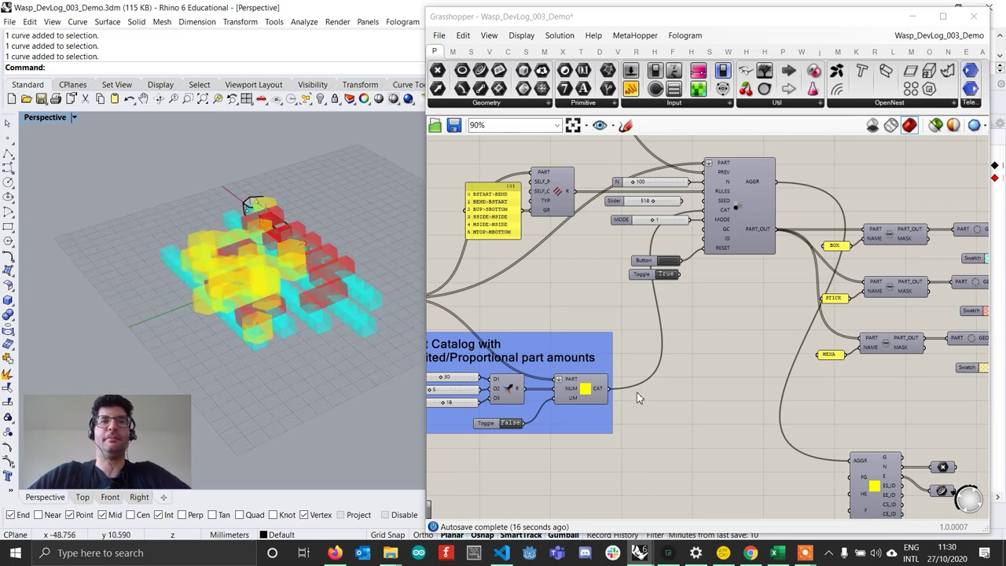
# Review the part-independent adjacency constraint below the hexagon part, including its DIR curve, empty PN input and True AE toggle
pyautogui.scroll(-4, 637, 392)
pyautogui.moveTo(617, 344); pyautogui.dragTo(654, 224, button='right')
pyautogui.moveTo(609, 396); pyautogui.dragTo(753, 279, button='right')
pyautogui.scroll(5, 579, 449)
pyautogui.moveTo(588, 437); pyautogui.dragTo(583, 356, button='right')
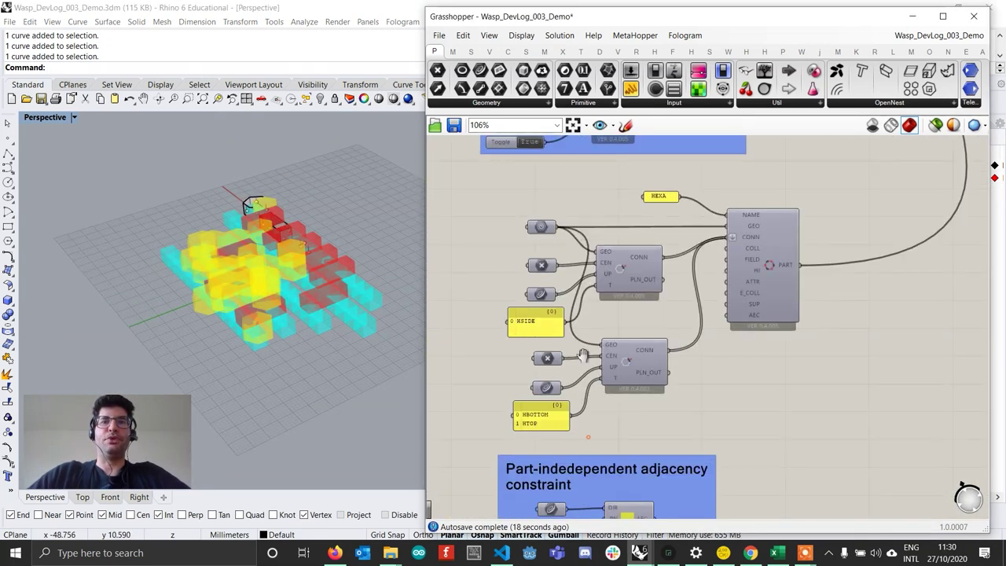
pyautogui.moveTo(552, 503); pyautogui.dragTo(533, 350, button='right')
pyautogui.scroll(3, 533, 350)
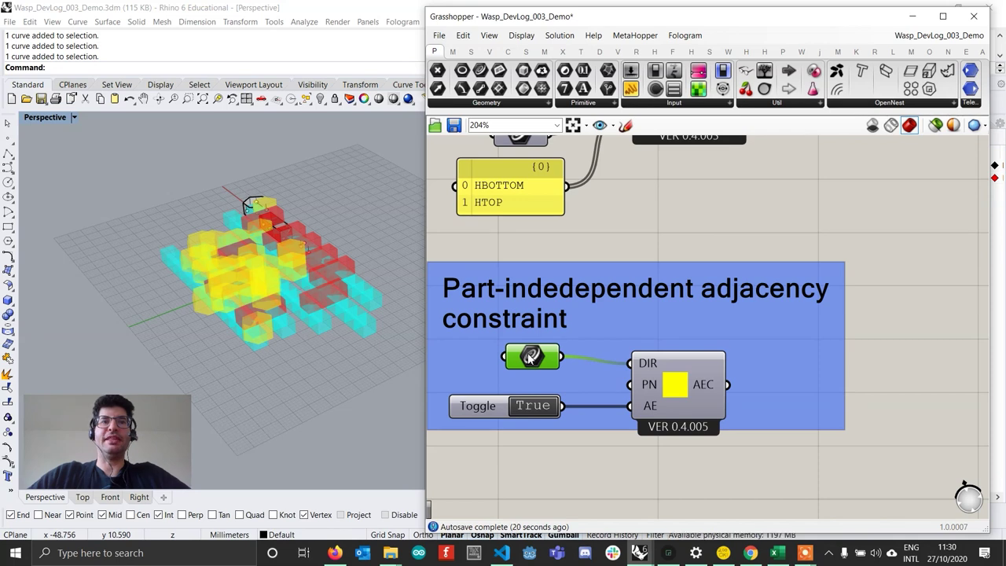
pyautogui.moveTo(498, 410); pyautogui.dragTo(498, 418)
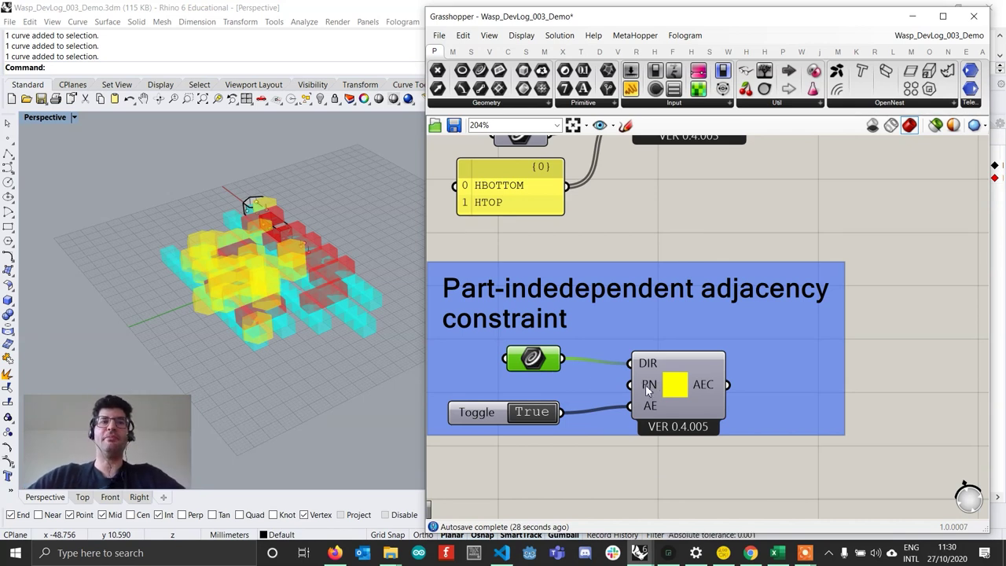
pyautogui.moveTo(646, 393); pyautogui.dragTo(637, 388)
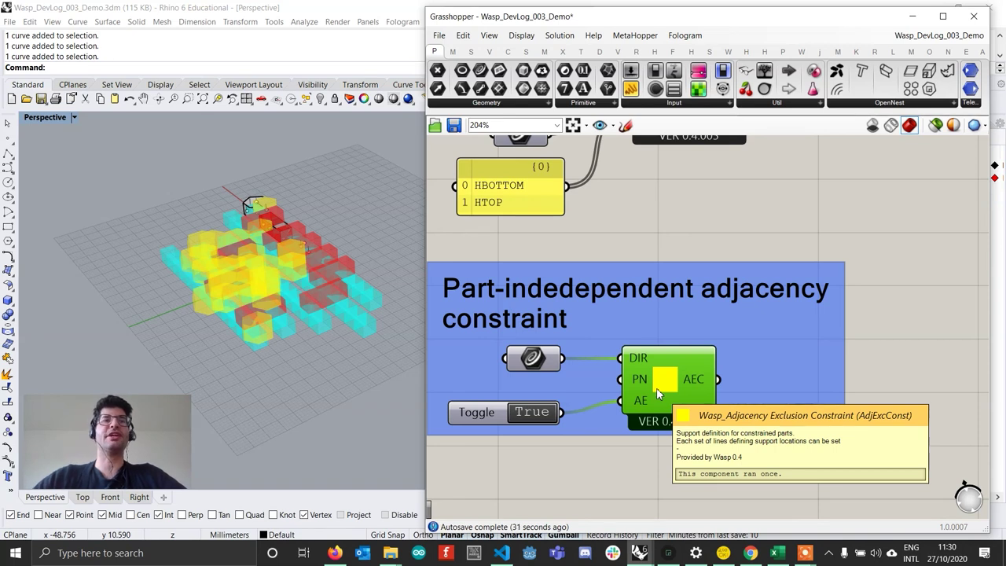
pyautogui.click(535, 359)
pyautogui.scroll(-4, 558, 275)
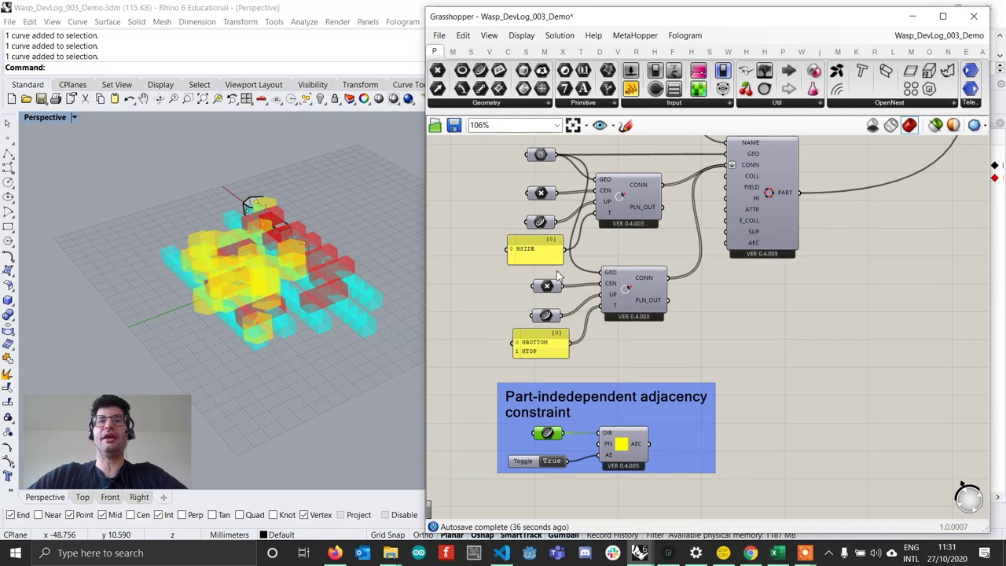
# Examine how the hexagons sit on neighbouring parts in the aggregation and relate this to the constraint's DIR curve
pyautogui.scroll(1, 519, 255)
pyautogui.scroll(5, 301, 252)
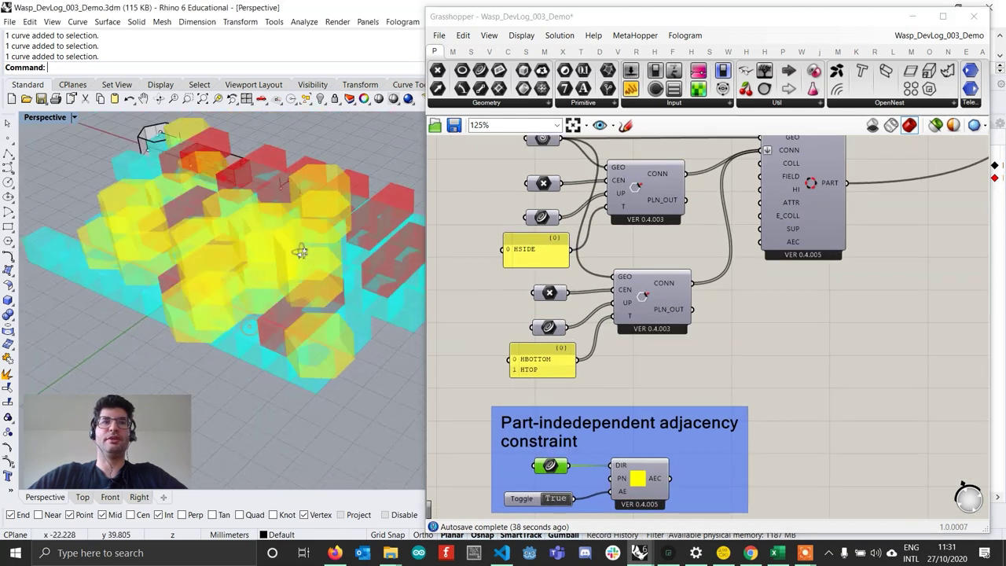
pyautogui.moveTo(301, 251); pyautogui.dragTo(260, 283, button='right')
pyautogui.scroll(4, 296, 284)
pyautogui.moveTo(617, 478); pyautogui.dragTo(592, 397, button='right')
pyautogui.scroll(1, 593, 401)
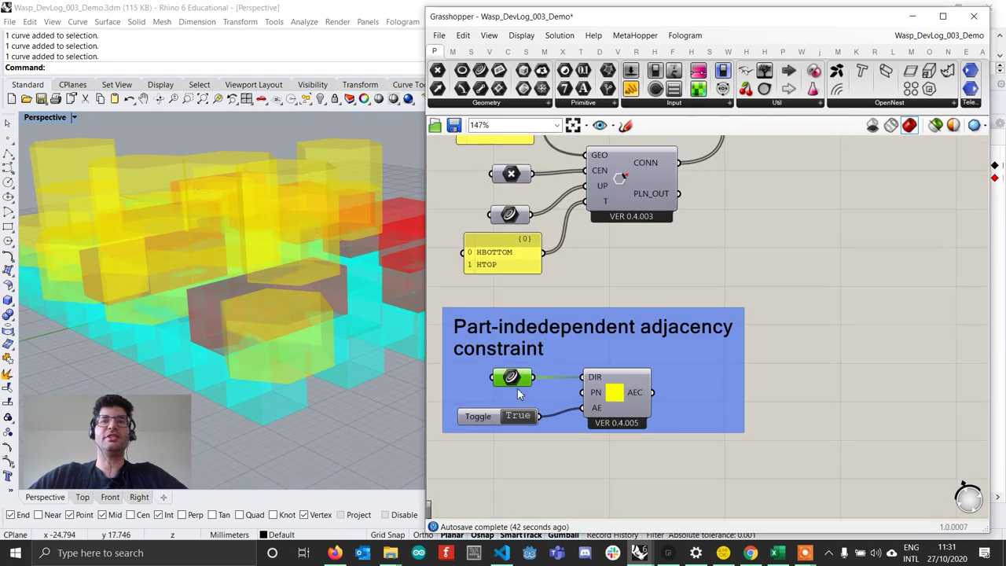
# Turn off the component preview and inspect the hexagon part at its base from a low angle
pyautogui.click(873, 128)
pyautogui.keyDown('shift'); pyautogui.moveTo(204, 224); pyautogui.dragTo(353, 288, button='right'); pyautogui.keyUp('shift')
pyautogui.scroll(6, 188, 230)
pyautogui.click(203, 204)
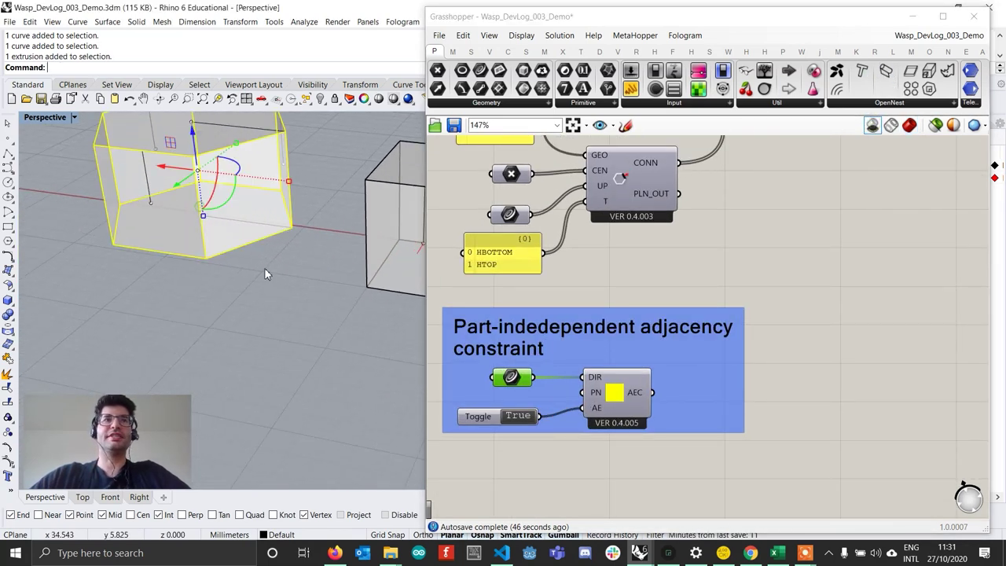
pyautogui.moveTo(265, 271); pyautogui.dragTo(321, 108, button='right')
pyautogui.scroll(-3, 275, 245)
pyautogui.scroll(3, 240, 309)
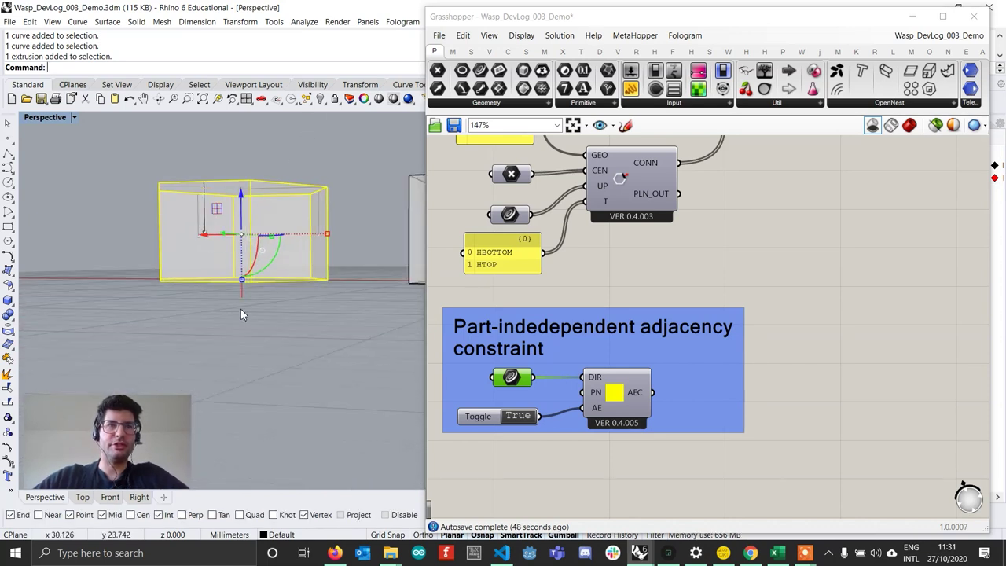
# Select the direction line below the hexagon's base and inspect its position relative to the part
pyautogui.scroll(-1, 245, 295)
pyautogui.click(246, 294)
pyautogui.moveTo(252, 311); pyautogui.dragTo(315, 324, button='right')
pyautogui.click(315, 322)
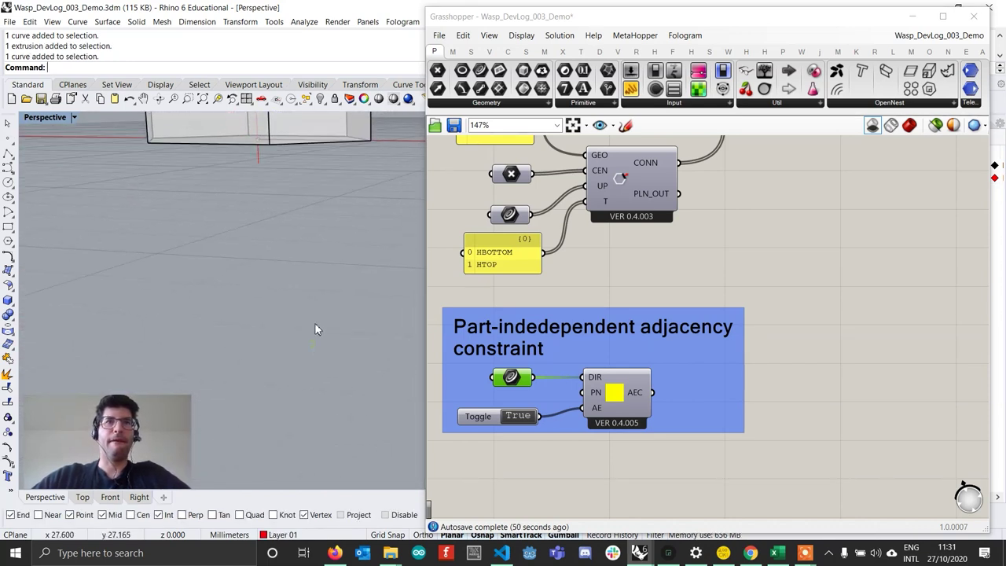
pyautogui.scroll(-4, 306, 334)
pyautogui.moveTo(275, 357); pyautogui.dragTo(285, 300, button='right')
pyautogui.scroll(4, 250, 284)
pyautogui.scroll(-6, 250, 284)
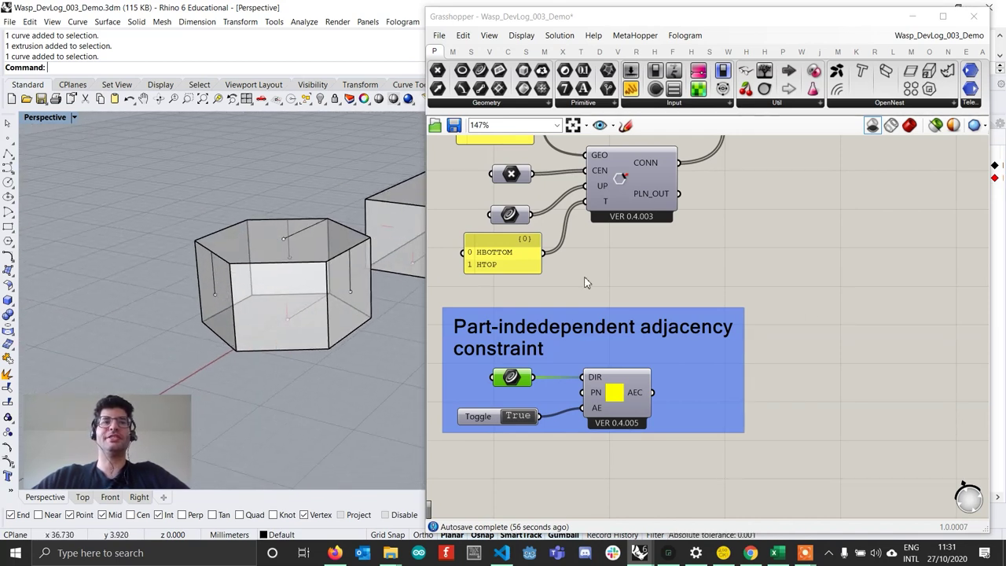
# Bring back the shaded preview and examine the hexagons across the whole aggregation
pyautogui.scroll(-3, 689, 427)
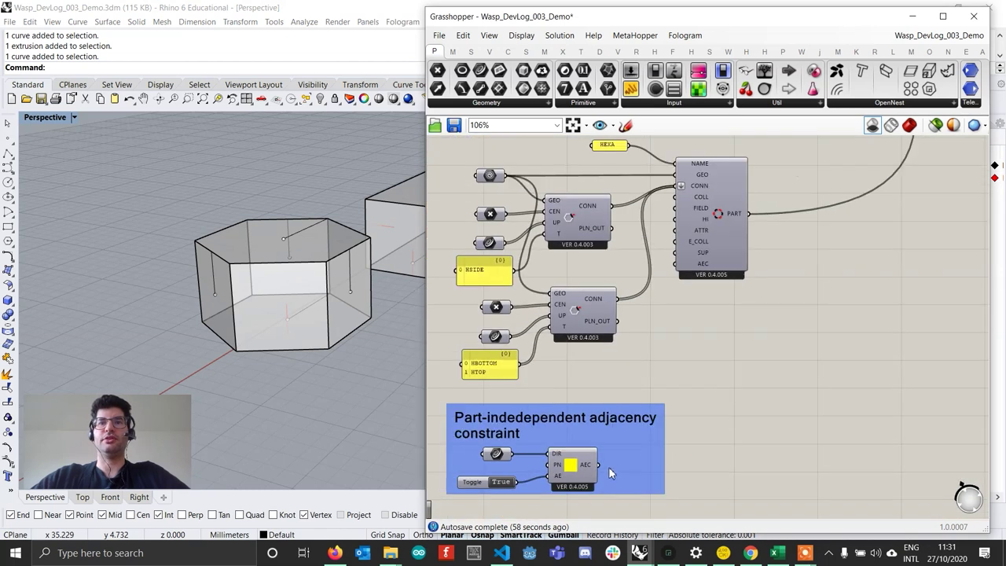
pyautogui.click(909, 126)
pyautogui.scroll(-3, 253, 247)
pyautogui.scroll(5, 255, 221)
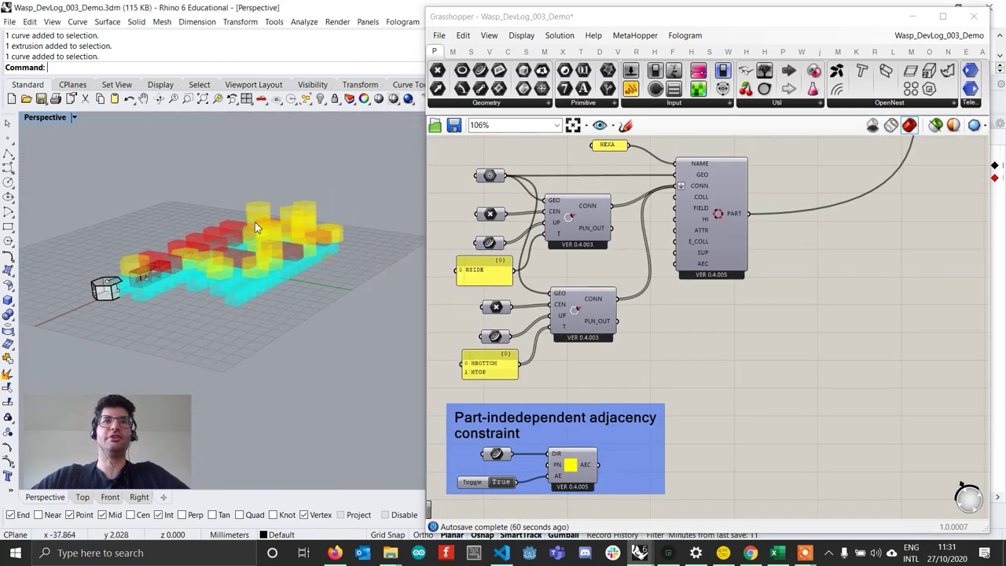
pyautogui.moveTo(291, 284); pyautogui.dragTo(394, 248, button='right')
pyautogui.scroll(-5, 323, 282)
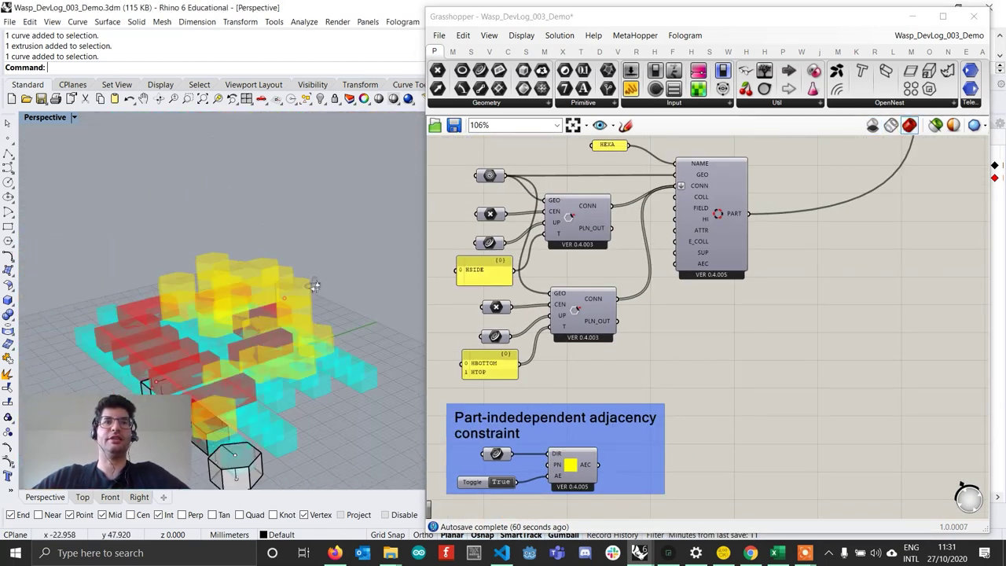
pyautogui.keyDown('shift'); pyautogui.moveTo(313, 286); pyautogui.dragTo(330, 302, button='right'); pyautogui.keyUp('shift')
# Reset the aggregation to generate a new result and examine its stacked layers from the side
pyautogui.scroll(-3, 668, 314)
pyautogui.moveTo(763, 236); pyautogui.dragTo(641, 412, button='right')
pyautogui.moveTo(778, 191); pyautogui.dragTo(704, 403, button='right')
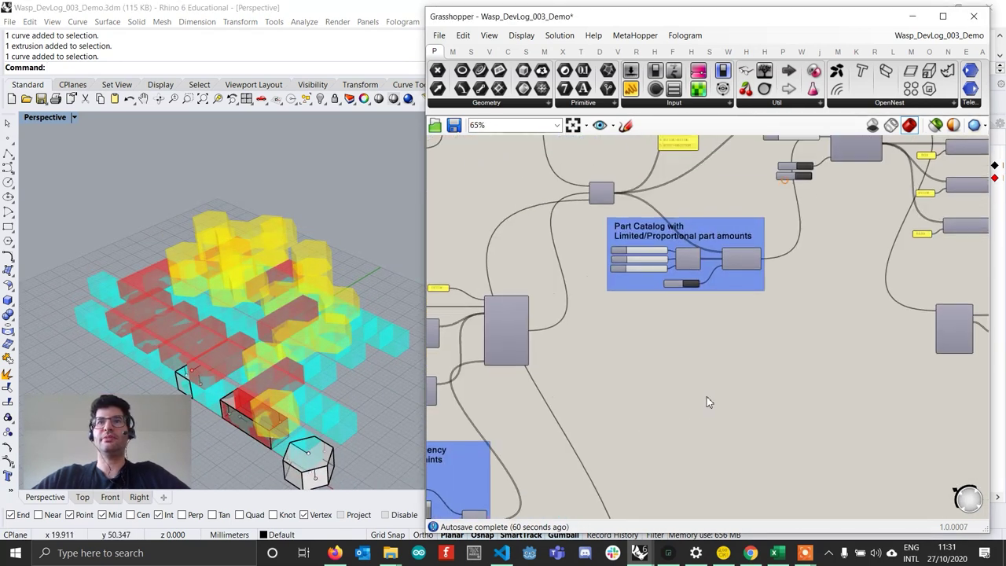
pyautogui.moveTo(790, 145); pyautogui.dragTo(686, 290, button='right')
pyautogui.scroll(-3, 687, 290)
pyautogui.scroll(5, 686, 291)
pyautogui.click(698, 329)
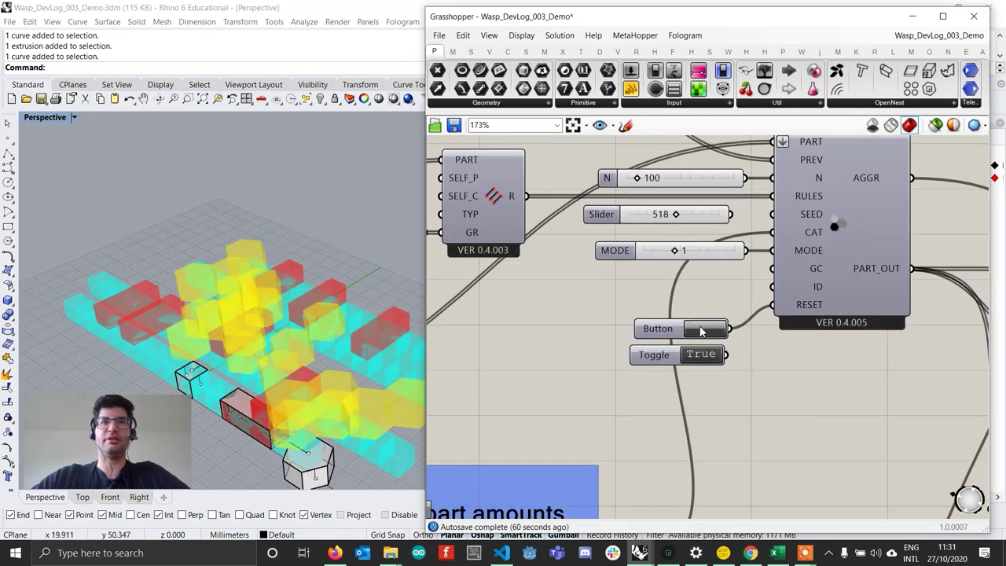
pyautogui.scroll(3, 218, 286)
pyautogui.moveTo(212, 342); pyautogui.dragTo(315, 270, button='right')
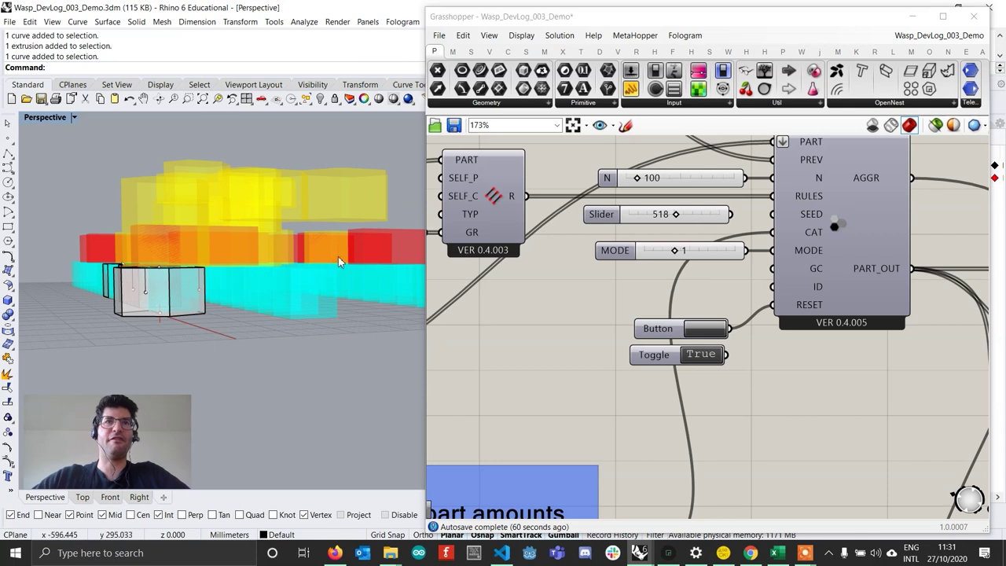
# Connect the part-independent adjacency constraint's output to the AEC input of its part component
pyautogui.scroll(-6, 339, 262)
pyautogui.moveTo(636, 358); pyautogui.dragTo(758, 244, button='right')
pyautogui.scroll(-6, 754, 248)
pyautogui.moveTo(642, 404); pyautogui.dragTo(694, 211, button='right')
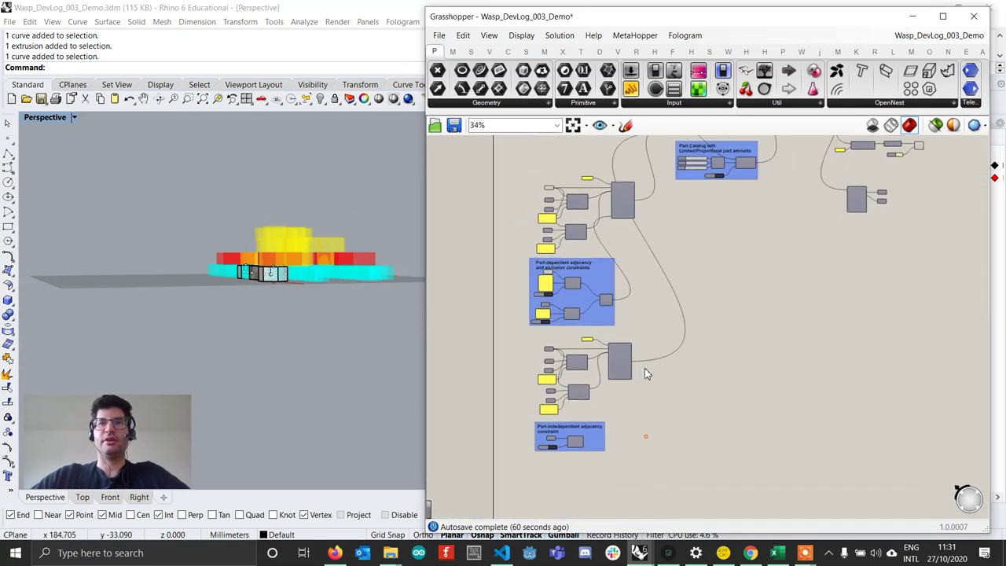
pyautogui.scroll(4, 598, 434)
pyautogui.scroll(1, 578, 450)
pyautogui.scroll(-2, 645, 386)
pyautogui.moveTo(696, 450); pyautogui.dragTo(641, 275)
pyautogui.scroll(3, 640, 337)
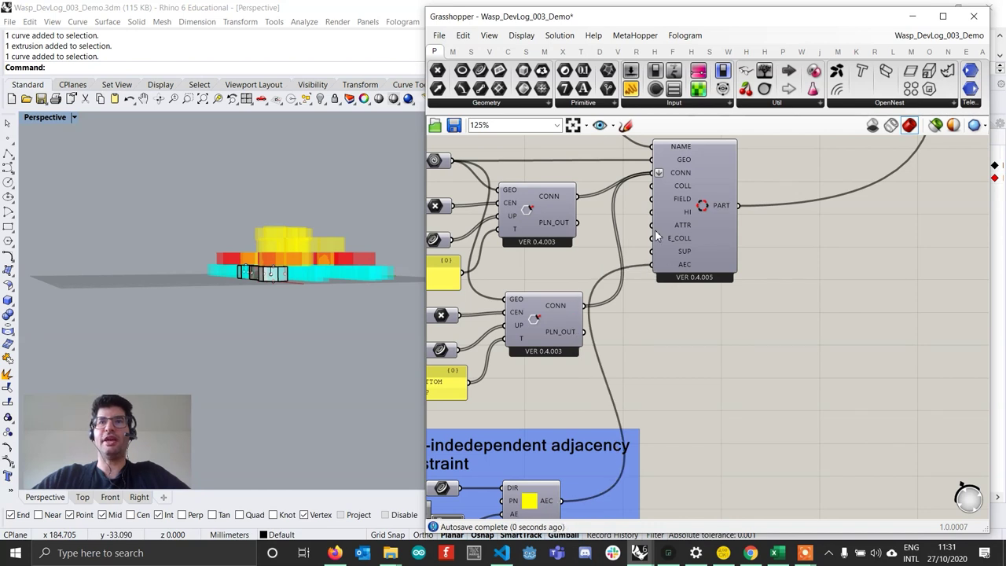
# Reset the aggregation several times with the new constraint wired in, examining how the hexagons sit on the other parts
pyautogui.scroll(-5, 684, 269)
pyautogui.moveTo(685, 271); pyautogui.dragTo(697, 324, button='right')
pyautogui.scroll(5, 646, 261)
pyautogui.scroll(-6, 650, 268)
pyautogui.moveTo(767, 271); pyautogui.dragTo(691, 446, button='right')
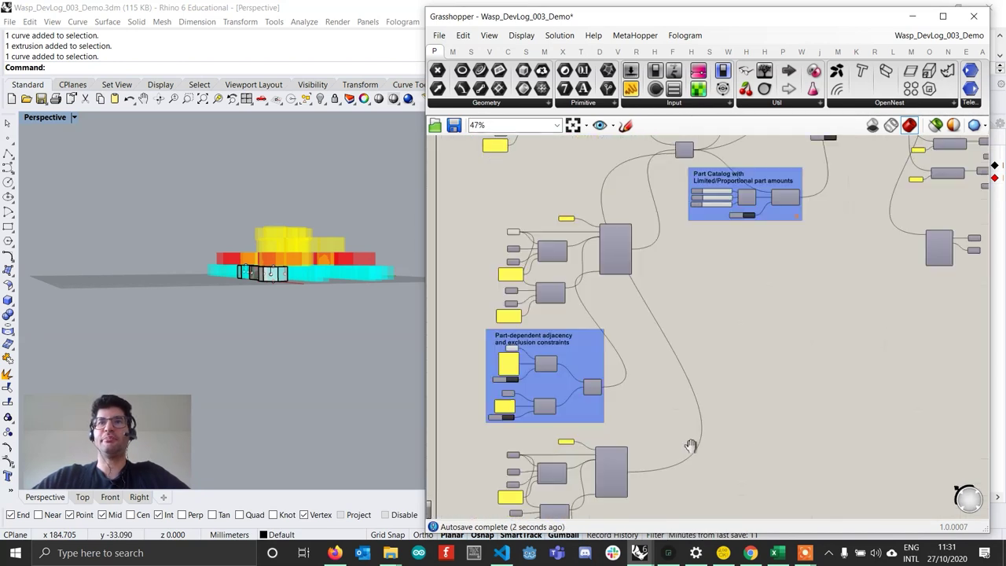
pyautogui.moveTo(780, 180); pyautogui.dragTo(662, 378, button='right')
pyautogui.scroll(9, 710, 327)
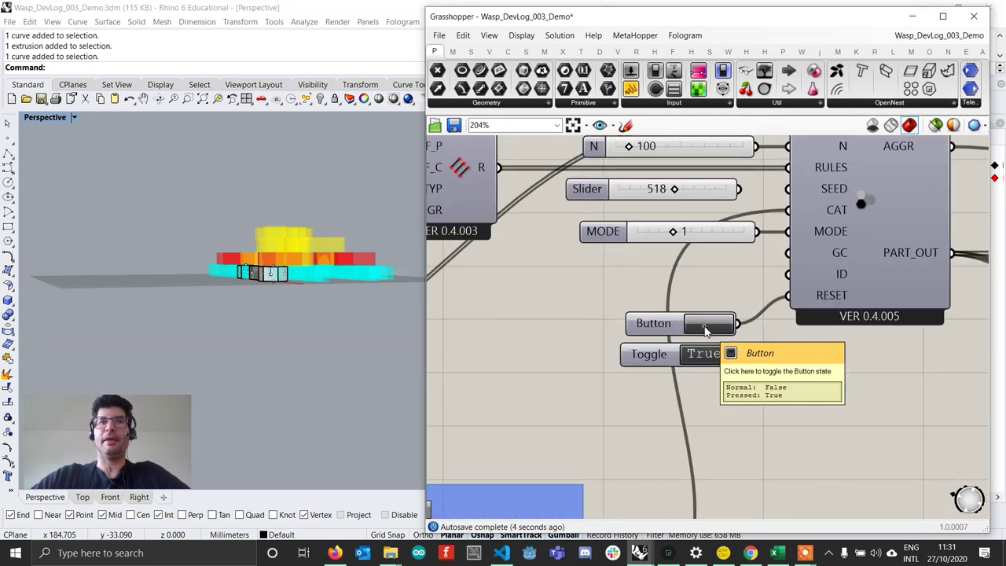
pyautogui.click(705, 330)
pyautogui.moveTo(184, 232); pyautogui.dragTo(222, 279, button='right')
pyautogui.scroll(3, 260, 307)
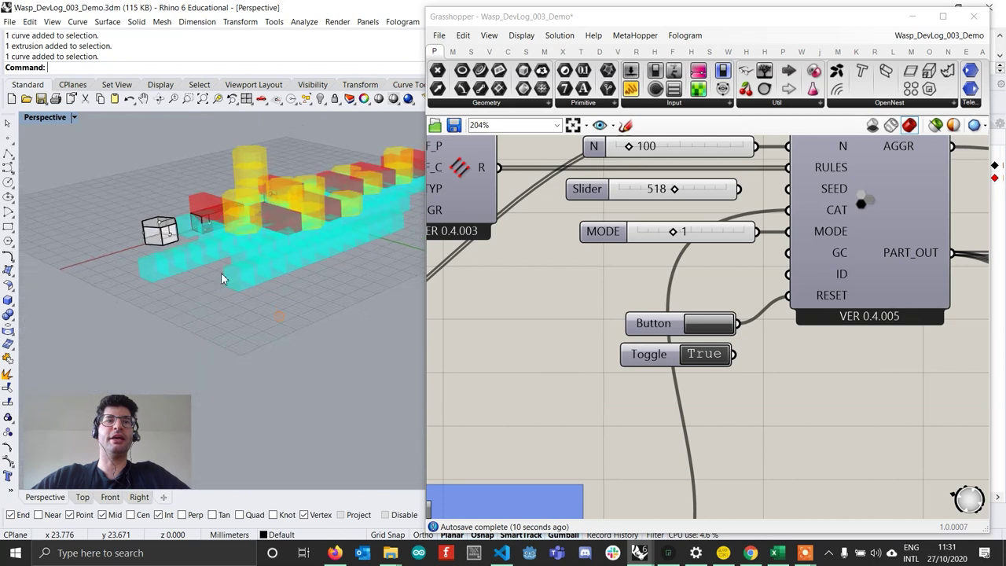
pyautogui.scroll(5, 222, 278)
pyautogui.click(706, 330)
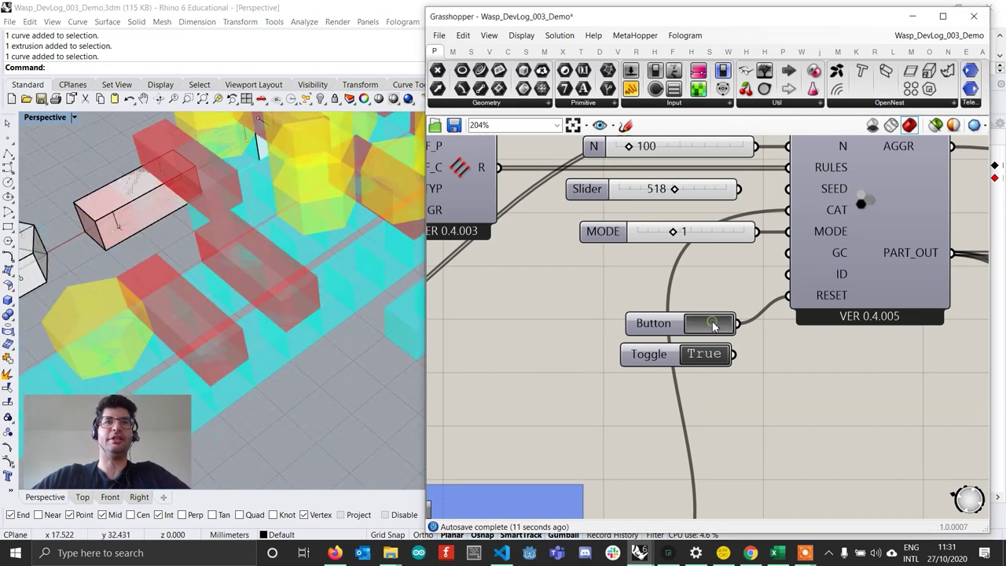
pyautogui.click(702, 328)
# Set the aggregation's part count N to 181, reset it, and view the whole result
pyautogui.scroll(-7, 299, 255)
pyautogui.scroll(3, 653, 212)
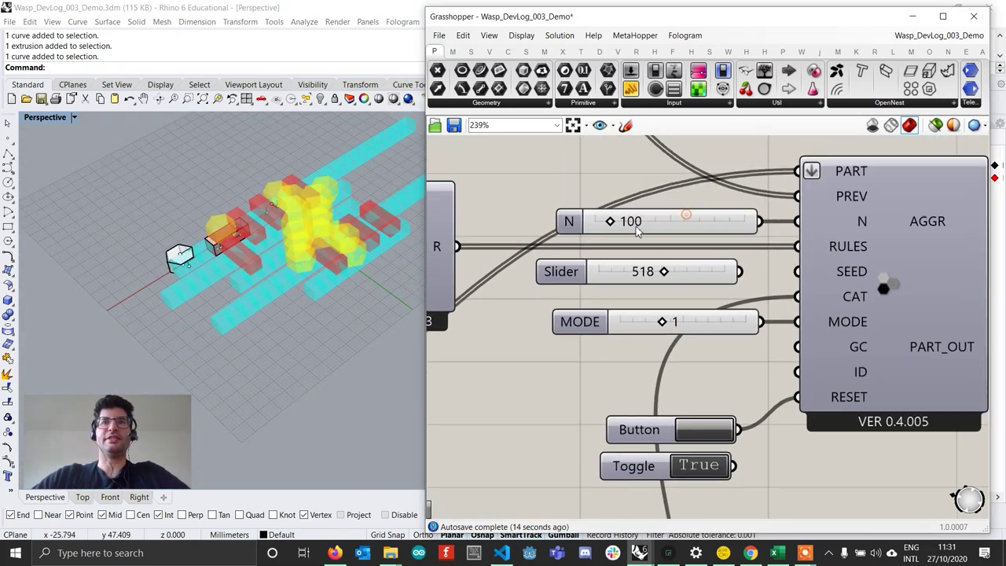
pyautogui.moveTo(610, 224); pyautogui.dragTo(623, 224)
pyautogui.scroll(-4, 664, 262)
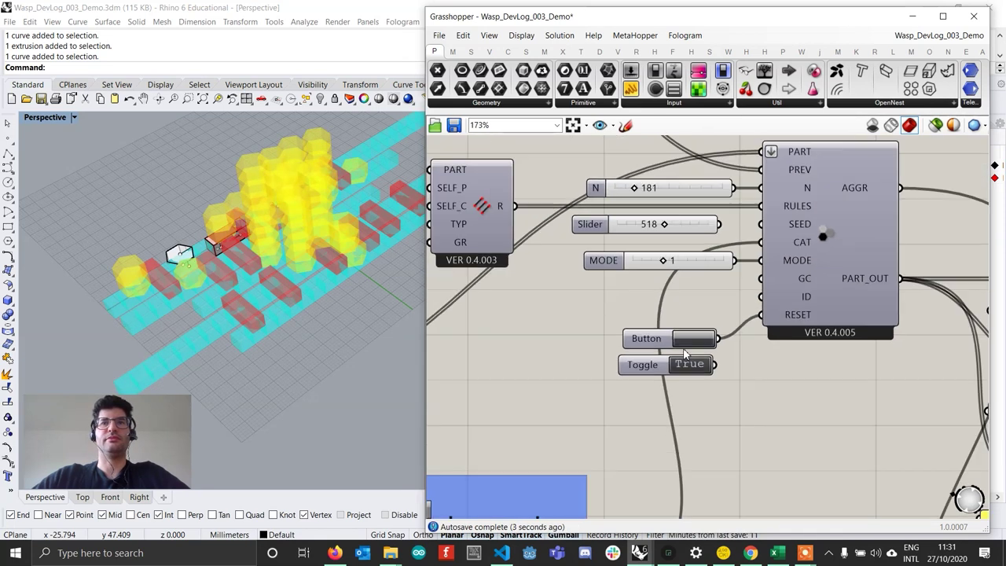
pyautogui.click(690, 344)
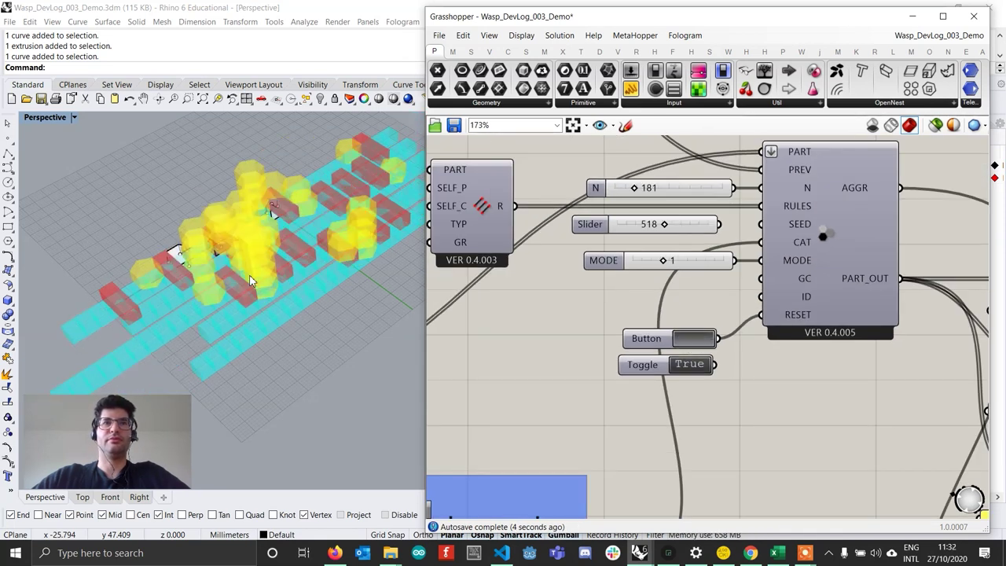
pyautogui.scroll(-5, 287, 241)
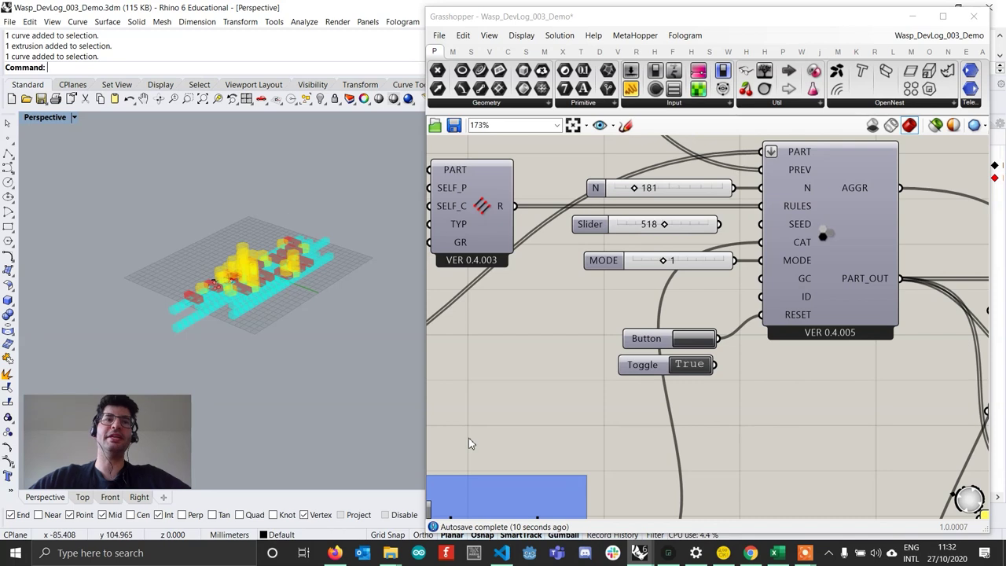
# Set the toggle feeding the part catalog's LIM input to True
pyautogui.scroll(-4, 470, 444)
pyautogui.moveTo(471, 510); pyautogui.dragTo(589, 454, button='right')
pyautogui.scroll(5, 589, 454)
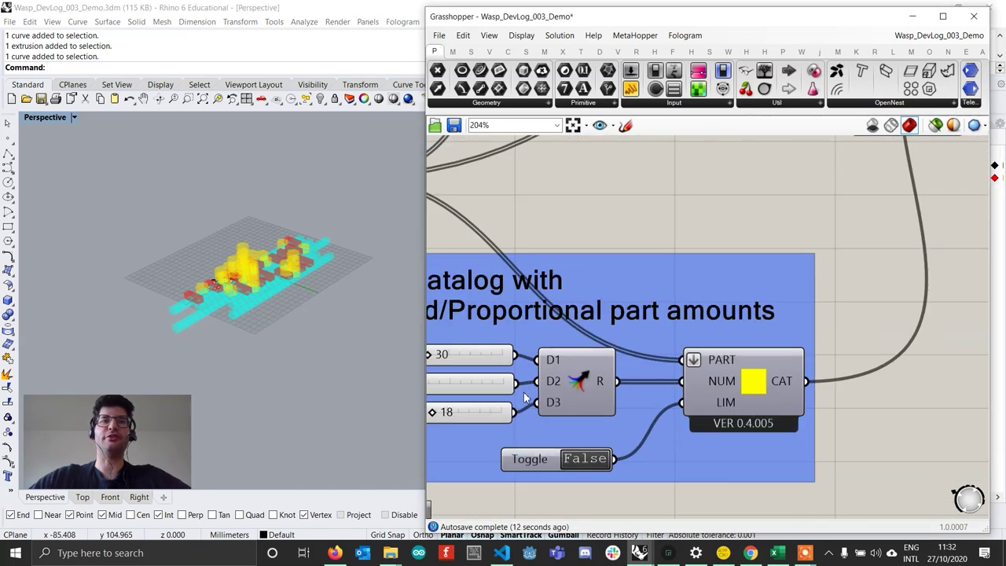
pyautogui.moveTo(525, 397); pyautogui.dragTo(572, 320, button='right')
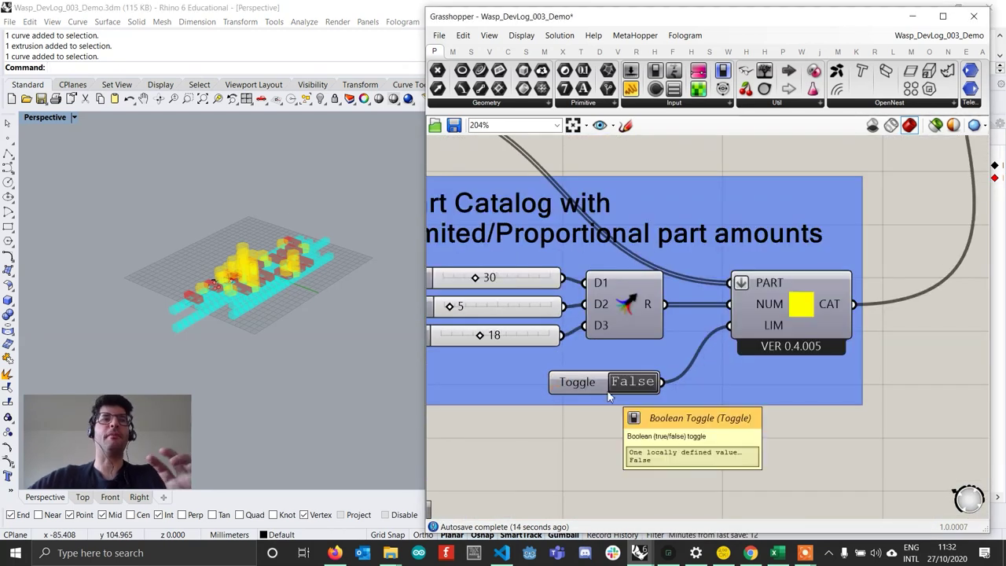
pyautogui.moveTo(621, 303); pyautogui.dragTo(665, 303, button='right')
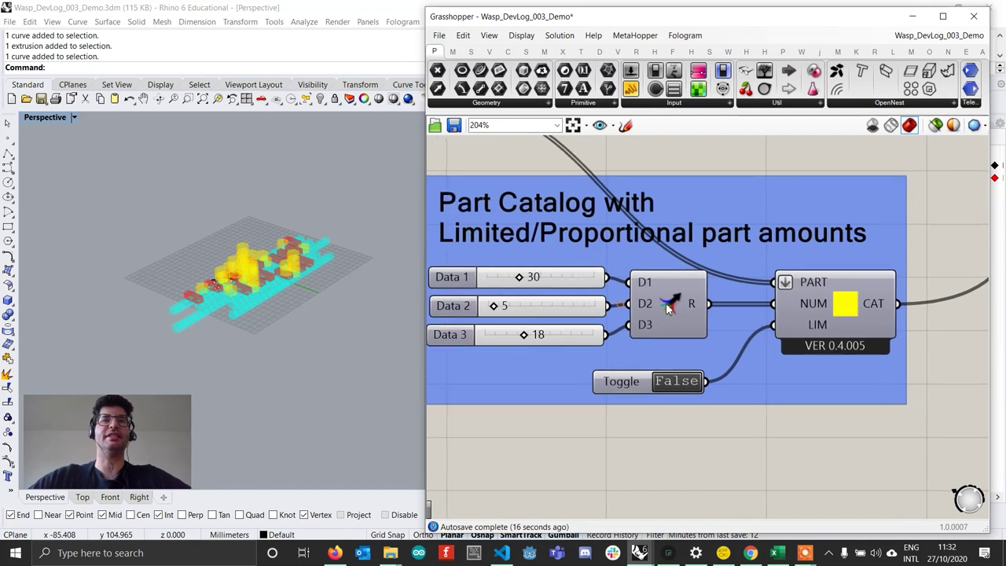
pyautogui.moveTo(362, 288); pyautogui.dragTo(233, 255, button='right')
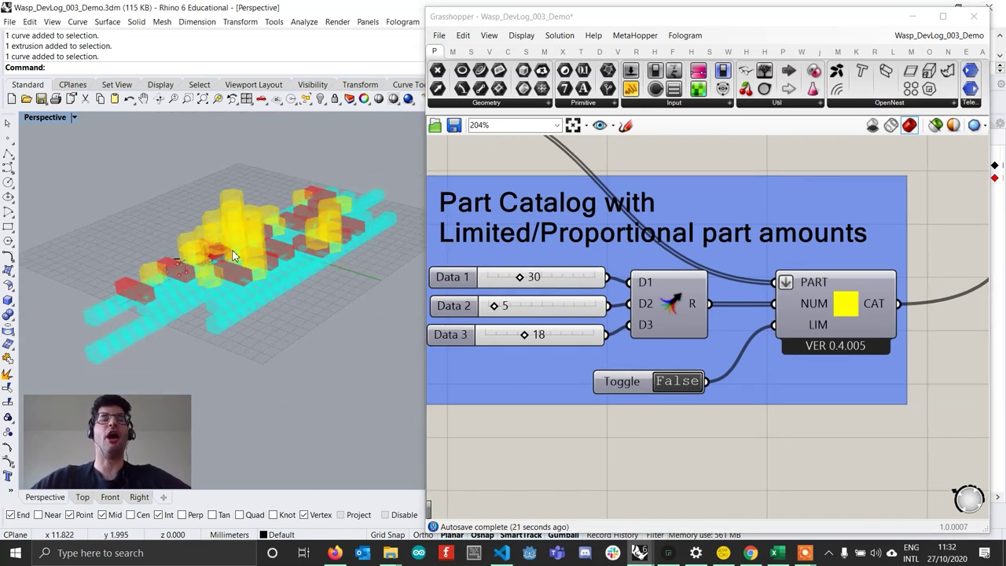
pyautogui.doubleClick(684, 387)
# Reset the aggregation with the limited part catalog and examine the result from another angle
pyautogui.scroll(-4, 713, 401)
pyautogui.moveTo(748, 328); pyautogui.dragTo(769, 344, button='right')
pyautogui.scroll(2, 683, 395)
pyautogui.click(776, 271)
pyautogui.scroll(5, 325, 246)
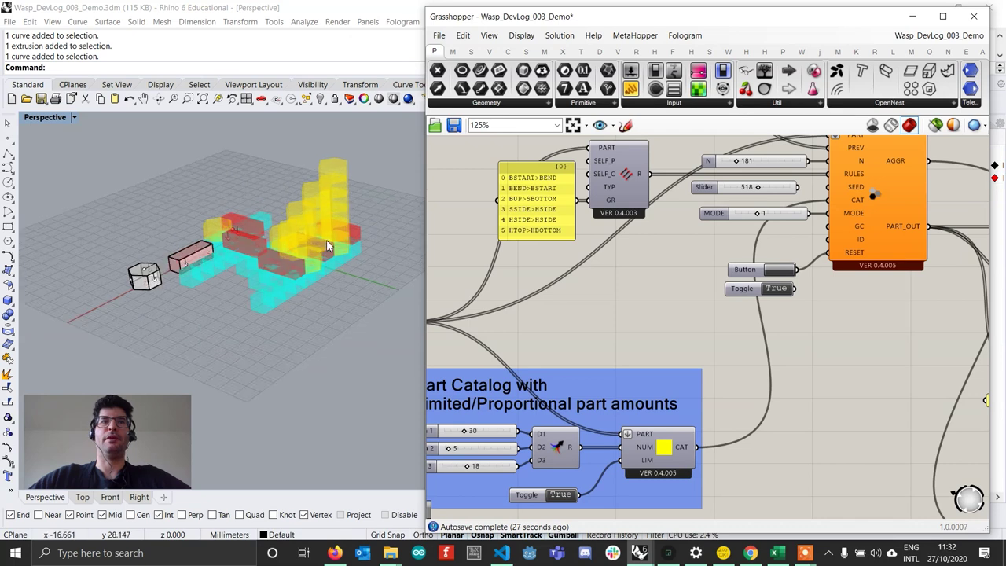
pyautogui.moveTo(326, 246); pyautogui.dragTo(338, 267, button='right')
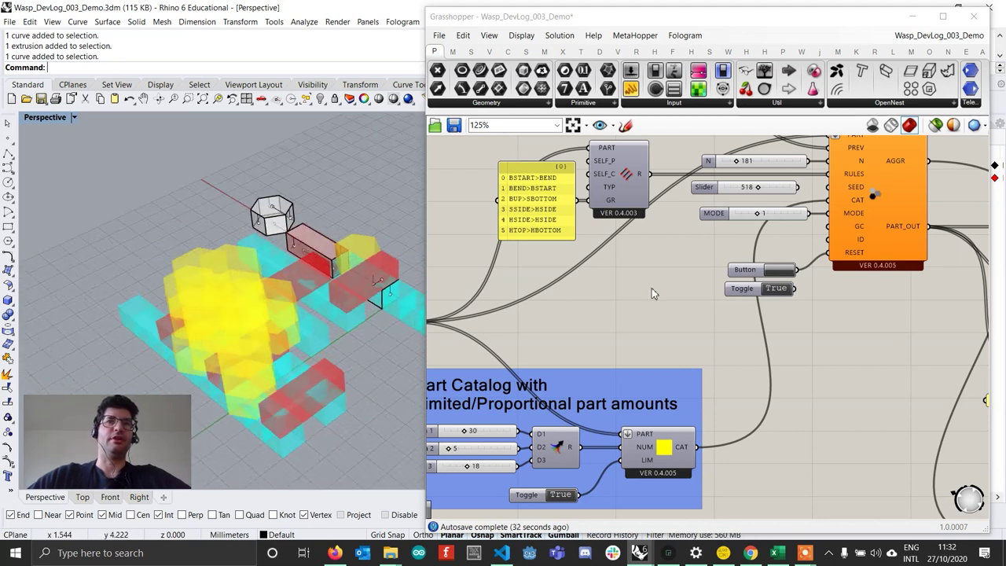
# Set the part catalog amounts to 40 for Data 1, 18 for Data 2 and 24 for Data 3
pyautogui.scroll(-3, 651, 293)
pyautogui.moveTo(573, 350); pyautogui.dragTo(589, 351)
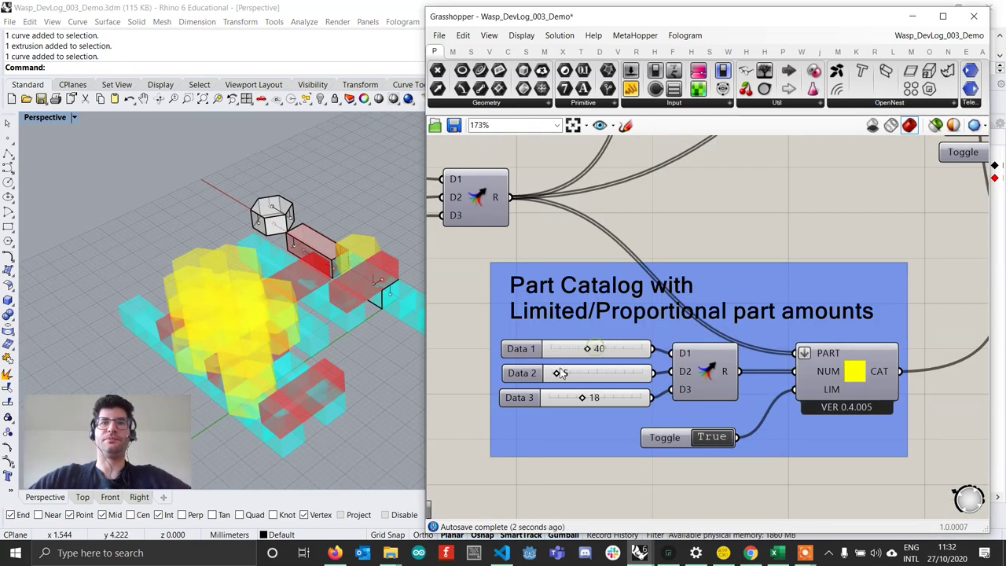
pyautogui.moveTo(583, 397); pyautogui.dragTo(594, 397)
# Regenerate the aggregation with the new catalog amounts and examine the distribution of parts from above
pyautogui.scroll(-3, 652, 383)
pyautogui.moveTo(652, 384); pyautogui.dragTo(528, 455, button='right')
pyautogui.scroll(1, 701, 252)
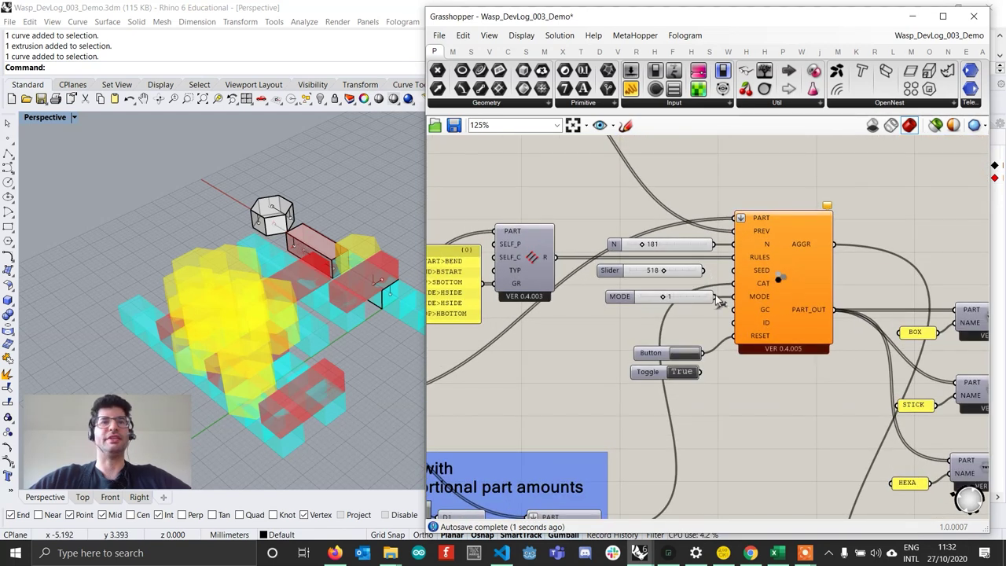
pyautogui.click(679, 358)
pyautogui.moveTo(235, 236); pyautogui.dragTo(304, 341, button='right')
pyautogui.moveTo(573, 410); pyautogui.dragTo(706, 257, button='right')
pyautogui.scroll(2, 501, 384)
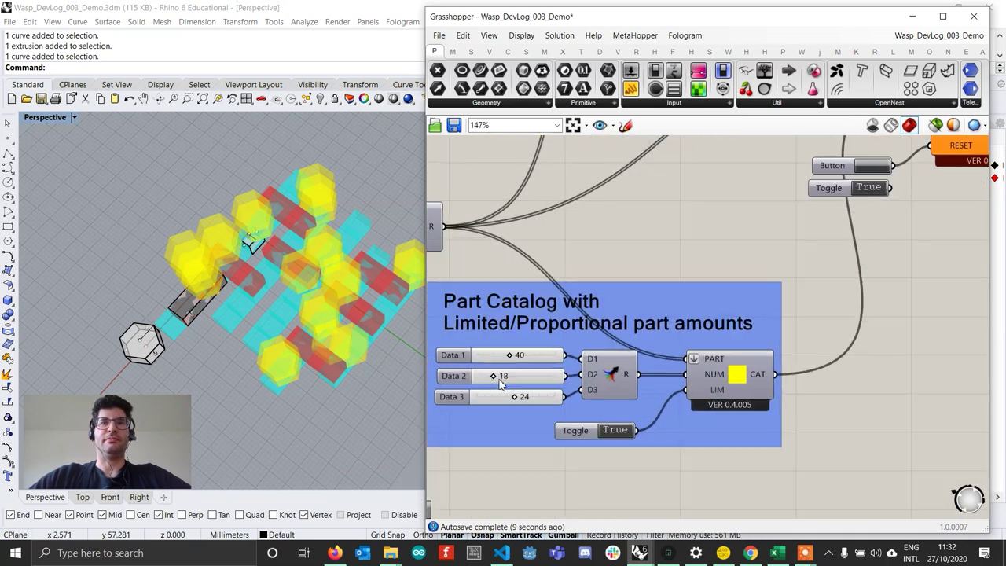
pyautogui.moveTo(202, 295); pyautogui.dragTo(287, 334, button='right')
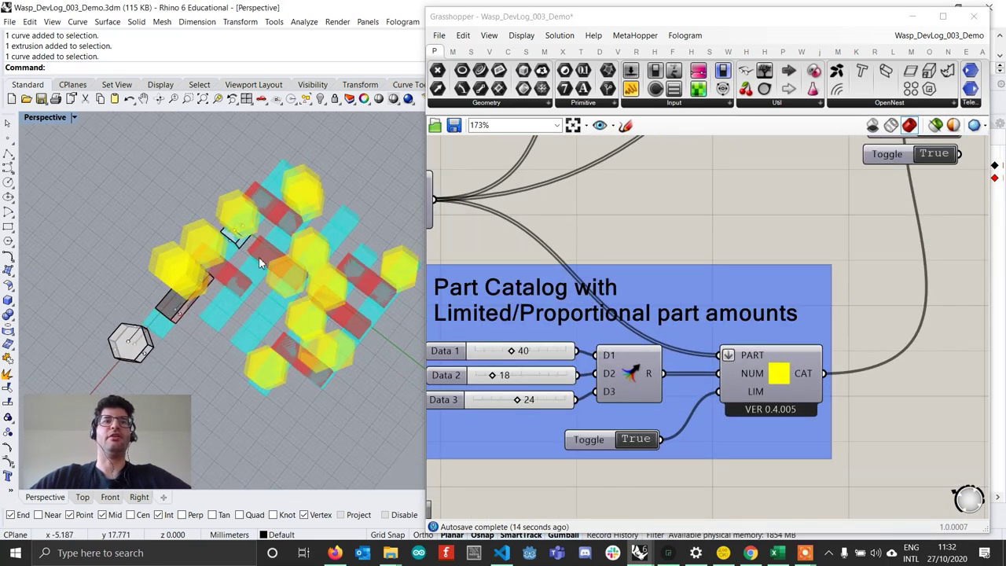
pyautogui.moveTo(261, 240); pyautogui.dragTo(335, 314, button='right')
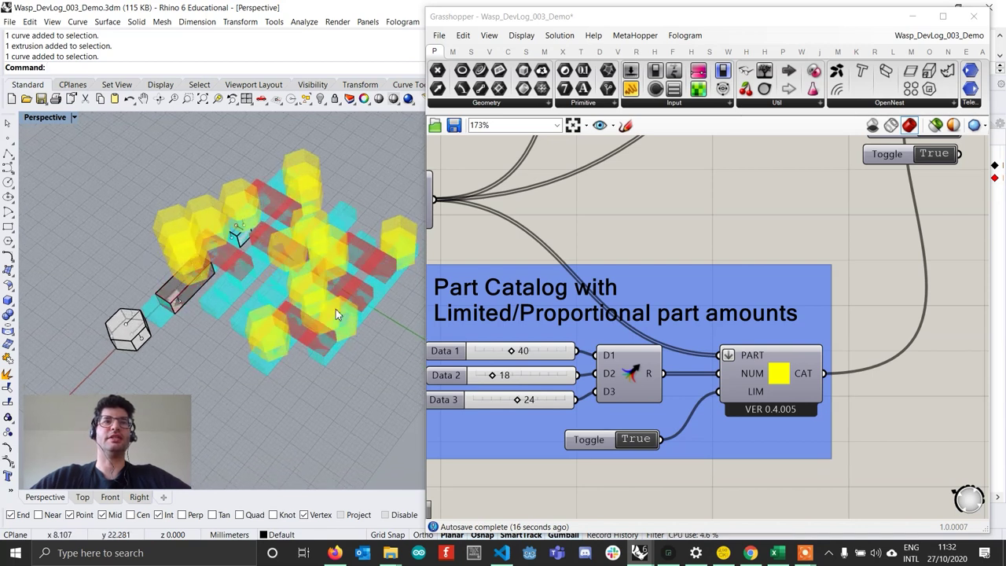
# Raise the catalog's Data 1 amount to 79, regenerate the aggregation and inspect the result
pyautogui.scroll(1, 522, 370)
pyautogui.moveTo(513, 350); pyautogui.dragTo(558, 352)
pyautogui.scroll(-5, 558, 352)
pyautogui.scroll(4, 814, 149)
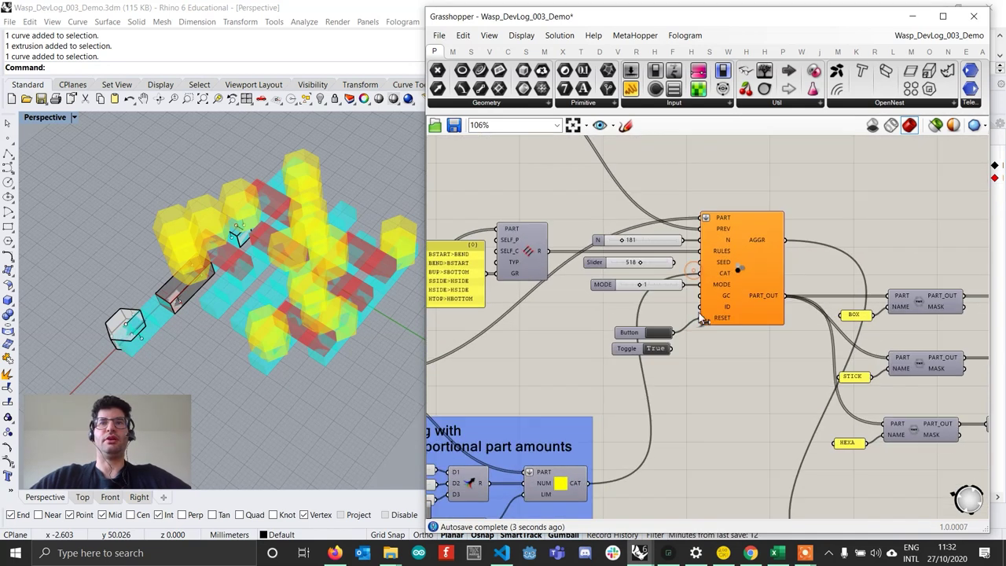
pyautogui.moveTo(305, 304); pyautogui.dragTo(311, 272, button='right')
pyautogui.moveTo(841, 338); pyautogui.dragTo(675, 312, button='right')
pyautogui.moveTo(822, 389); pyautogui.dragTo(741, 356, button='right')
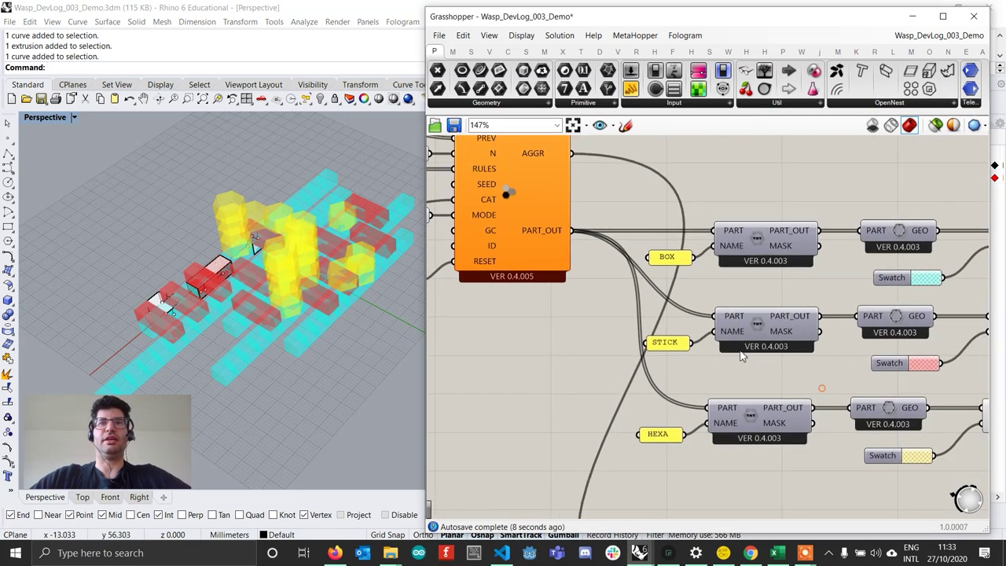
# Lower the catalog's Data 2 amount to 13 and reset the aggregation to check the layout
pyautogui.scroll(-5, 799, 319)
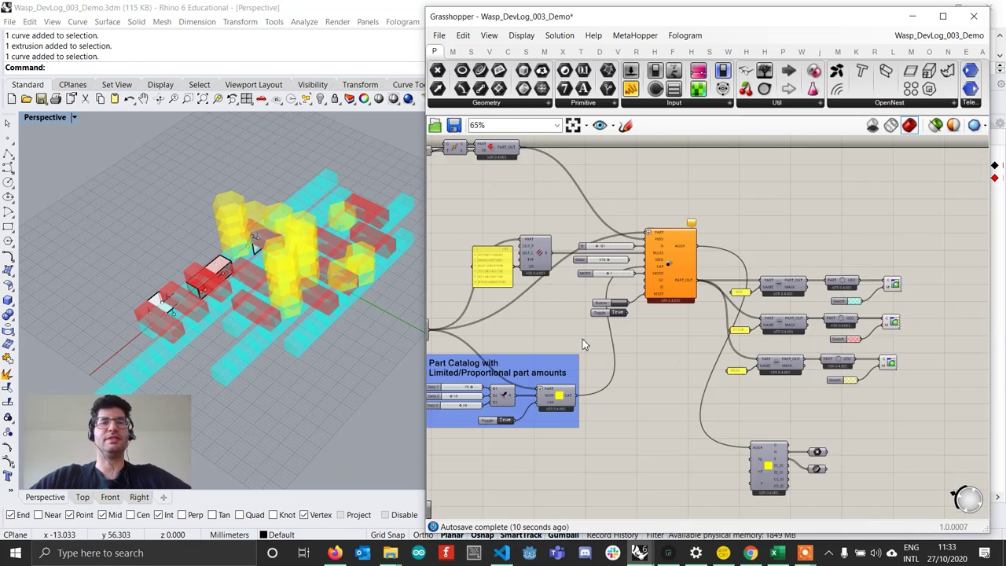
pyautogui.moveTo(583, 338); pyautogui.dragTo(652, 344, button='right')
pyautogui.scroll(4, 510, 417)
pyautogui.scroll(4, 510, 423)
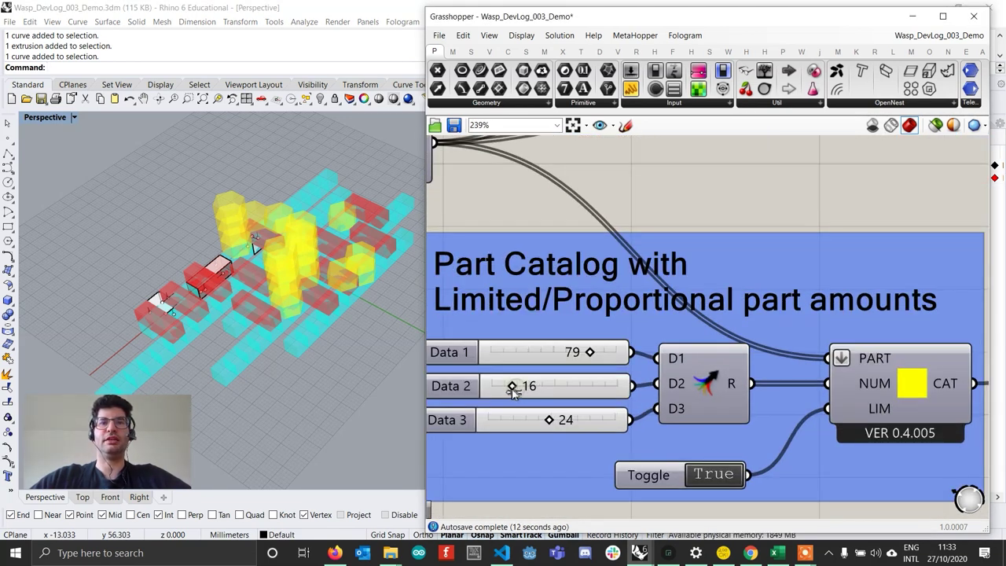
pyautogui.moveTo(512, 390); pyautogui.dragTo(508, 389)
pyautogui.scroll(-4, 664, 407)
pyautogui.moveTo(809, 285); pyautogui.dragTo(738, 362, button='right')
pyautogui.click(836, 296)
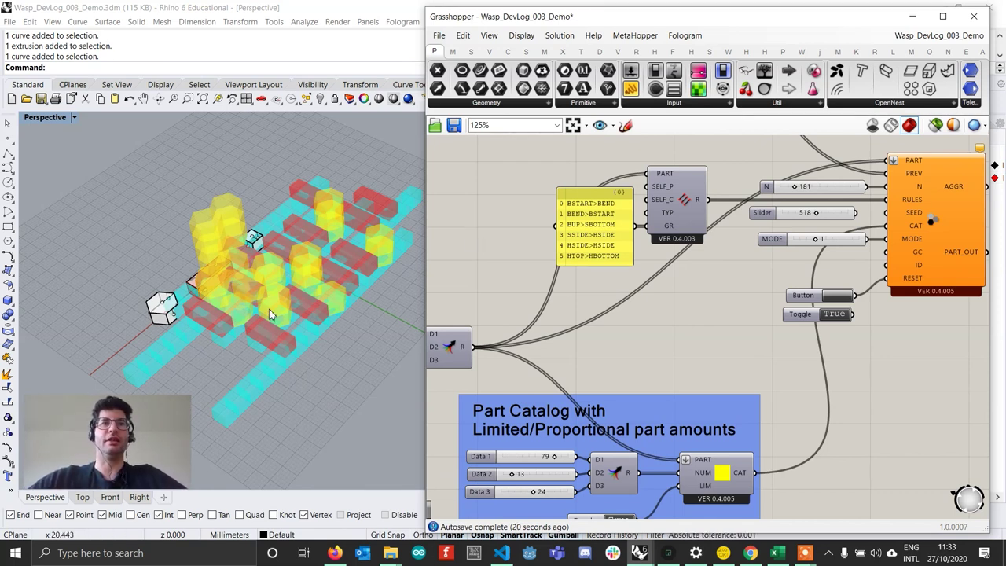
pyautogui.moveTo(270, 315); pyautogui.dragTo(277, 286, button='right')
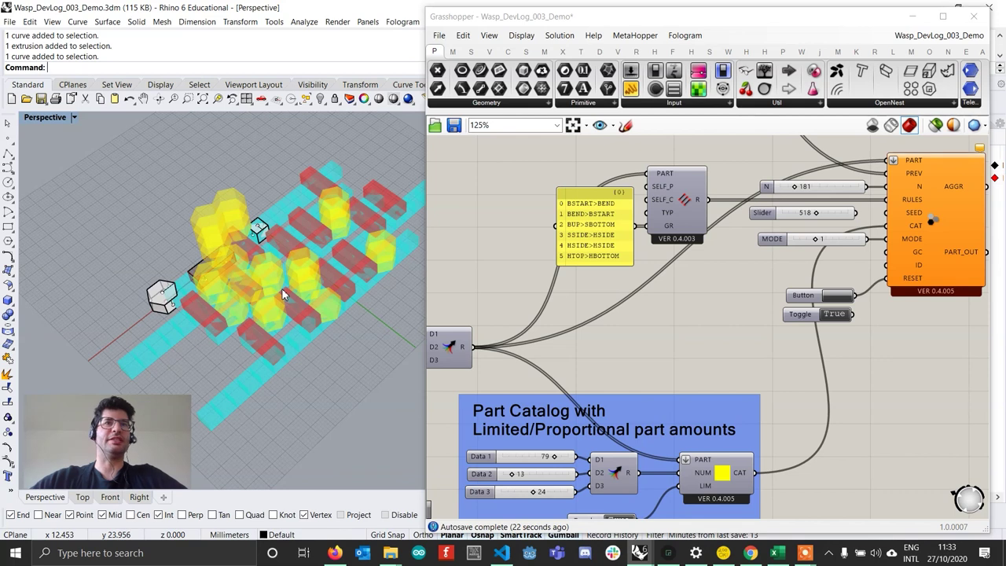
# Disconnect the STICK constraint from the D1 input of the merge component in the part-dependent constraints group
pyautogui.scroll(-5, 674, 307)
pyautogui.moveTo(644, 362); pyautogui.dragTo(779, 265, button='right')
pyautogui.moveTo(620, 432); pyautogui.dragTo(639, 338, button='right')
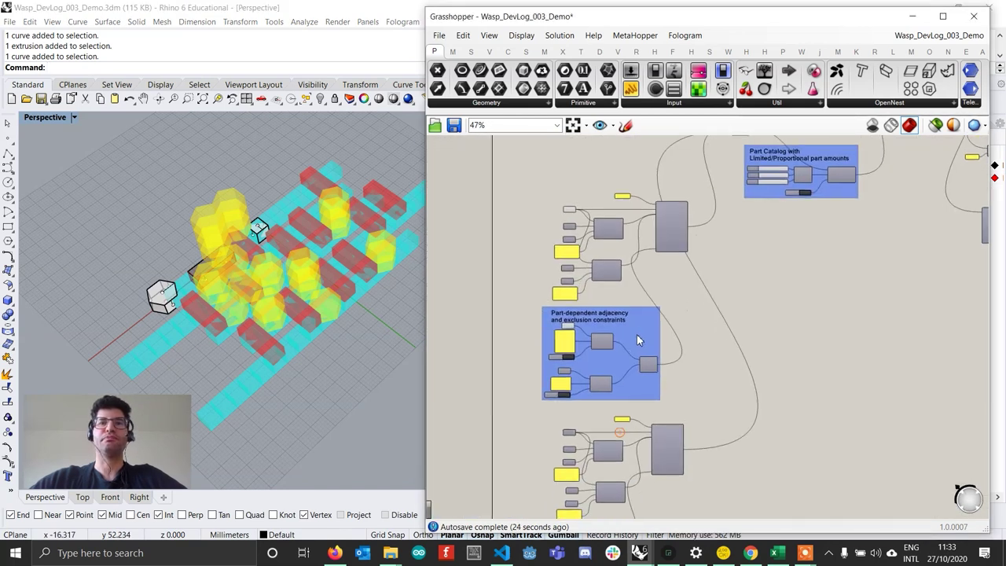
pyautogui.scroll(4, 639, 339)
pyautogui.scroll(-1, 674, 331)
pyautogui.scroll(1, 714, 368)
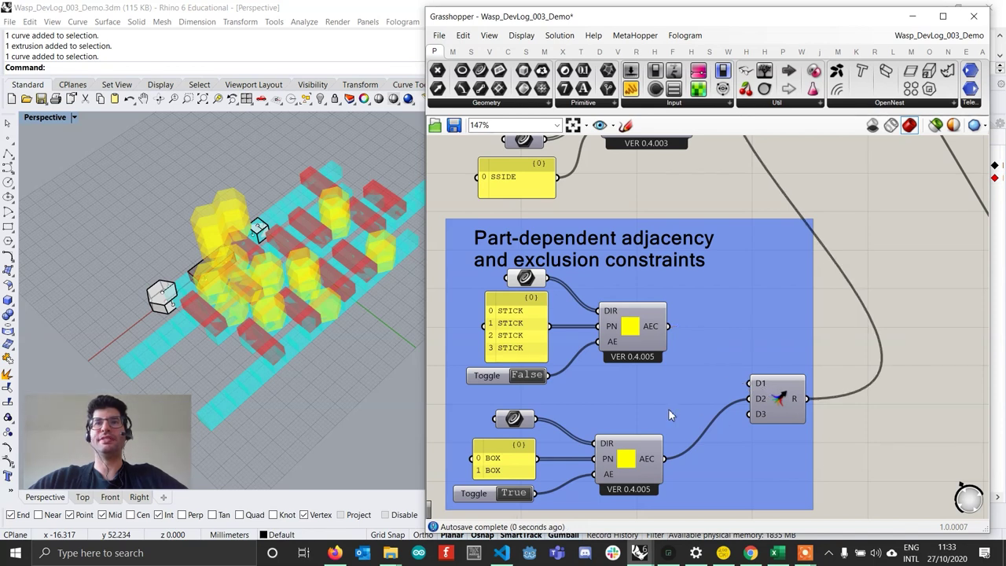
# Reset the aggregation without the STICK constraint and inspect the sticks and their filtered part list
pyautogui.scroll(-6, 668, 409)
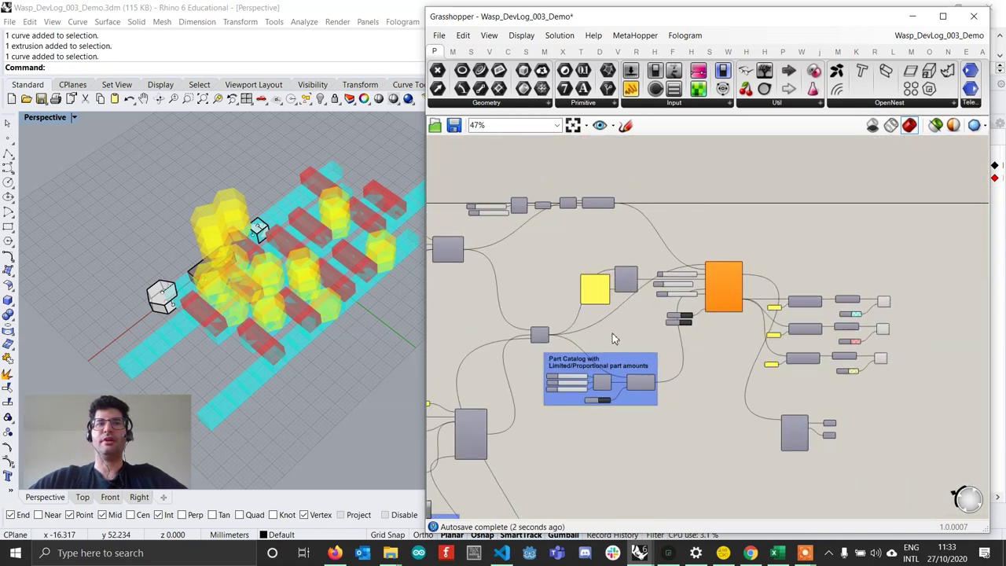
pyautogui.scroll(6, 732, 320)
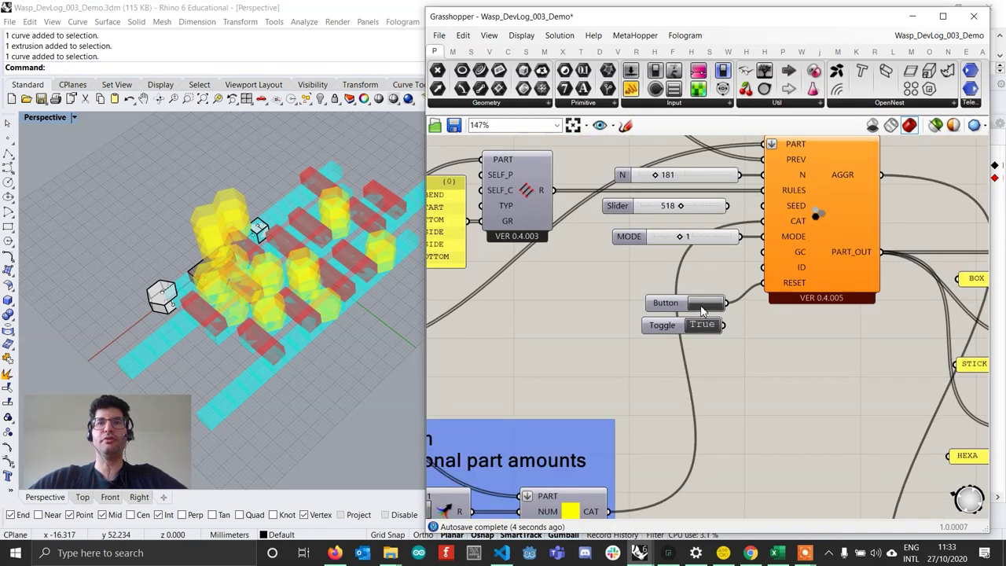
pyautogui.click(700, 305)
pyautogui.moveTo(248, 253); pyautogui.dragTo(371, 284, button='right')
pyautogui.moveTo(721, 353); pyautogui.dragTo(530, 293, button='right')
pyautogui.scroll(-2, 530, 294)
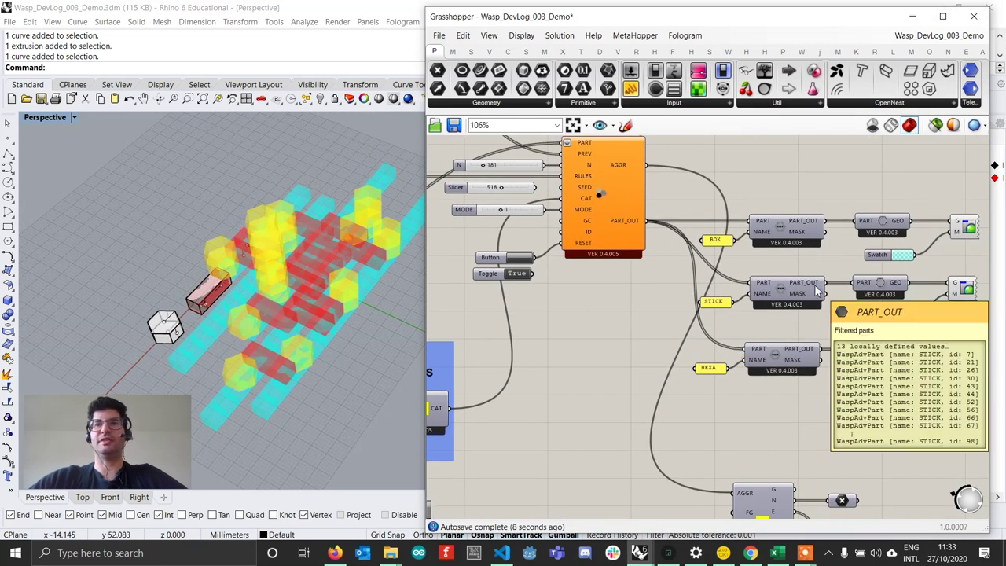
# Reconnect the STICK constraint's AEC output to the merge component's D1 input in the part-dependent constraints group
pyautogui.scroll(-2, 645, 320)
pyautogui.scroll(1, 644, 314)
pyautogui.moveTo(597, 317); pyautogui.dragTo(650, 313, button='right')
pyautogui.moveTo(504, 395); pyautogui.dragTo(659, 375, button='right')
pyautogui.scroll(4, 659, 376)
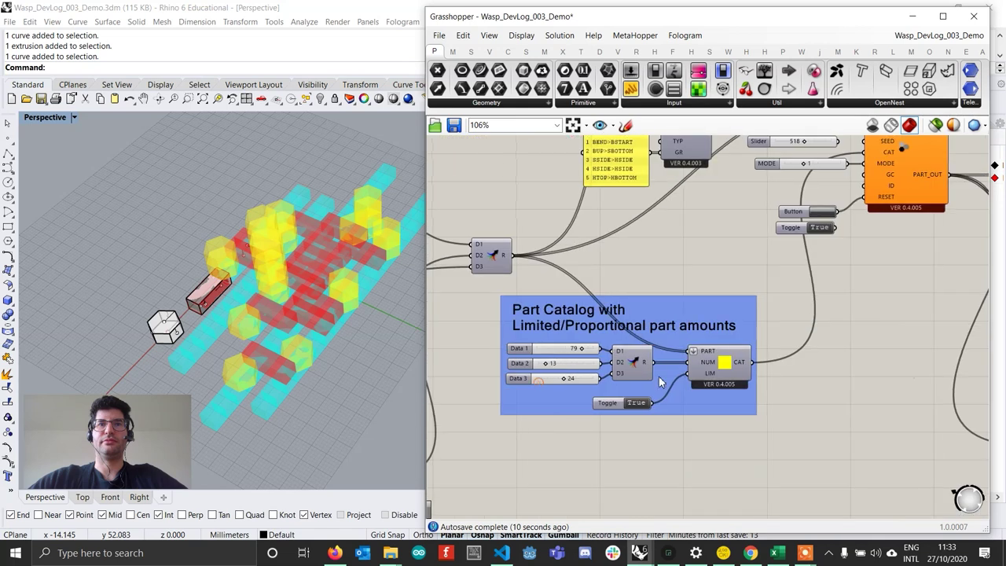
pyautogui.scroll(-6, 652, 368)
pyautogui.moveTo(616, 428); pyautogui.dragTo(712, 316, button='right')
pyautogui.moveTo(807, 271); pyautogui.dragTo(772, 333, button='right')
pyautogui.moveTo(610, 456); pyautogui.dragTo(688, 336, button='right')
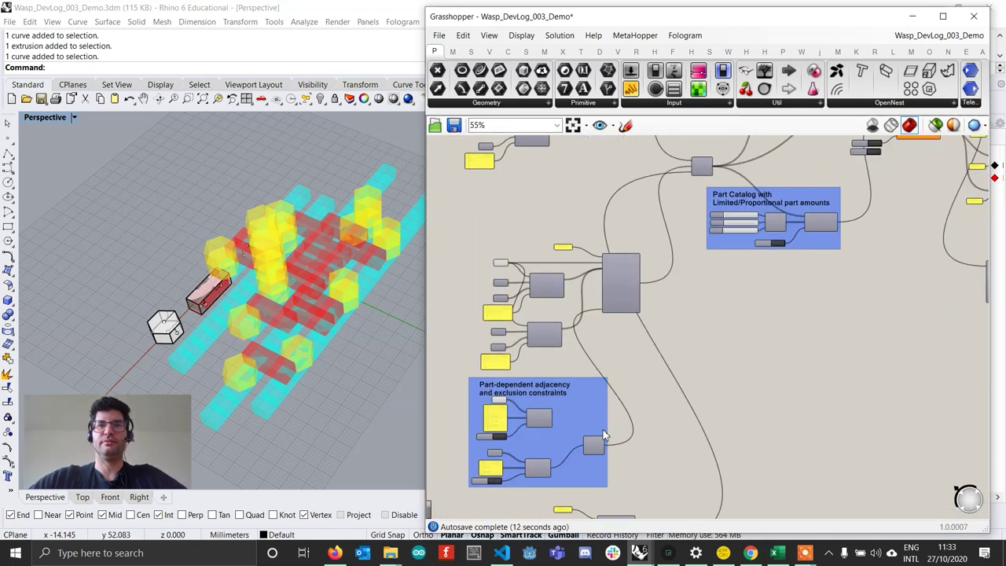
pyautogui.scroll(4, 561, 425)
pyautogui.moveTo(542, 411); pyautogui.dragTo(592, 443)
pyautogui.scroll(-5, 714, 371)
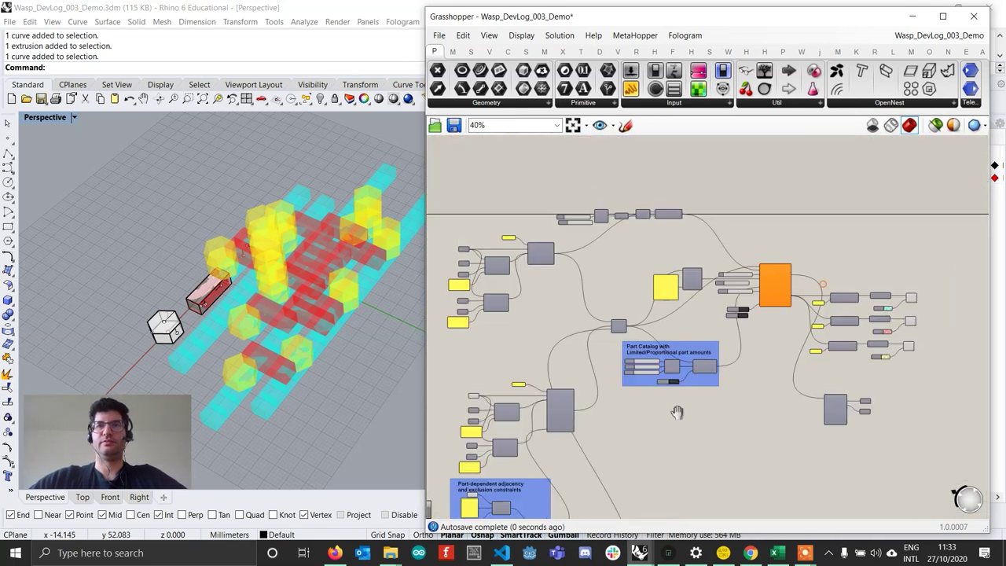
# Reset the aggregation with the STICK constraint reconnected and inspect the resulting layout of boxes, sticks and hexagons
pyautogui.scroll(8, 710, 358)
pyautogui.click(710, 357)
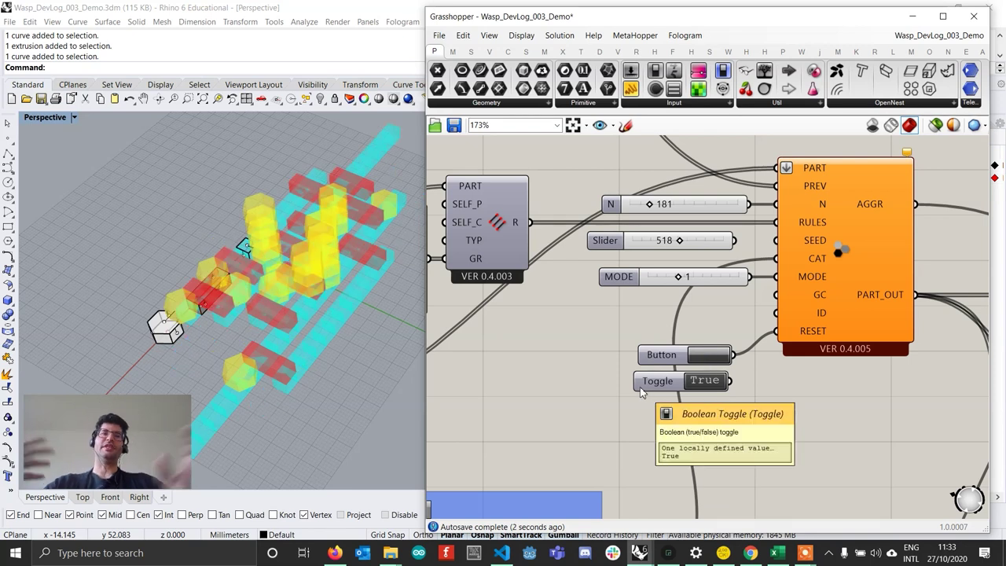
pyautogui.moveTo(348, 360); pyautogui.dragTo(325, 261, button='right')
pyautogui.scroll(-6, 301, 304)
pyautogui.scroll(9, 304, 304)
pyautogui.scroll(-5, 651, 331)
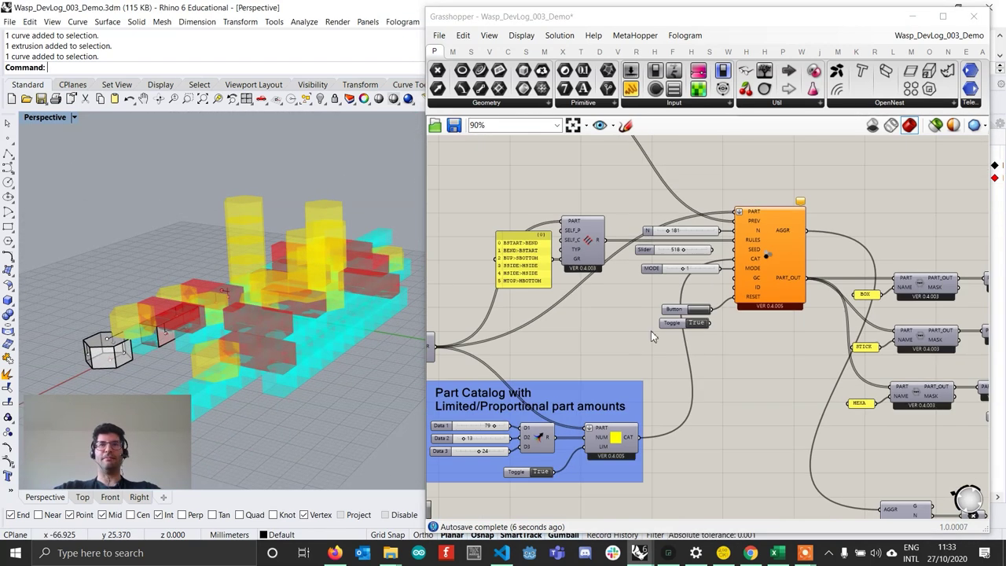
# Examine the Aggregation Graph component's inputs, its point and curve containers and its link to the aggregation's AGGR output
pyautogui.scroll(1, 518, 410)
pyautogui.scroll(-3, 825, 371)
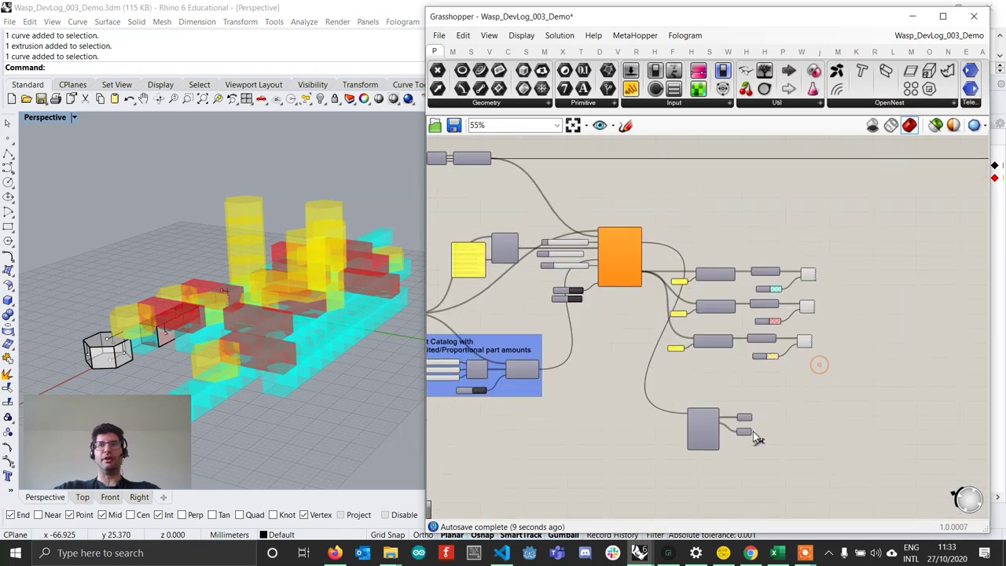
pyautogui.scroll(4, 760, 440)
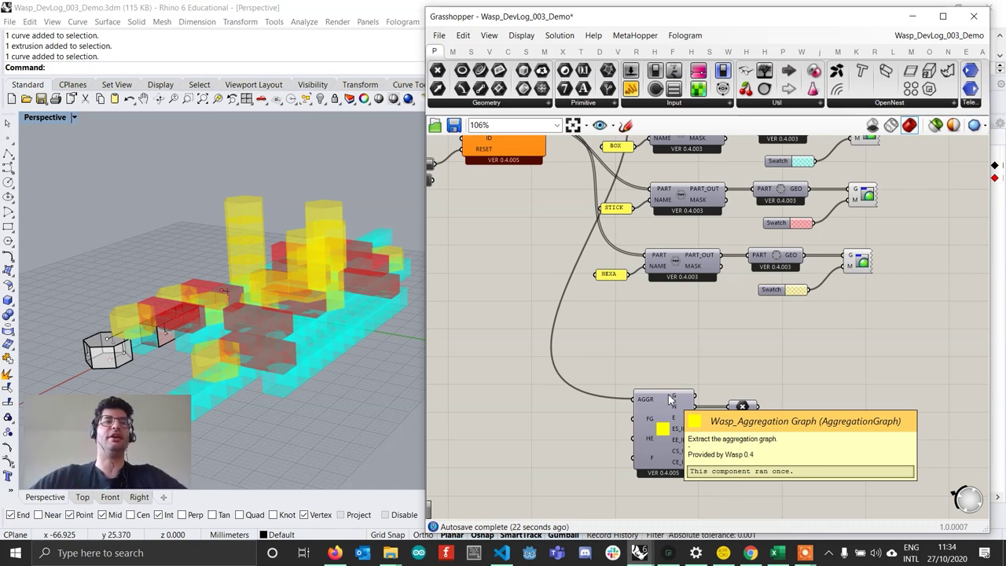
pyautogui.scroll(1, 702, 450)
pyautogui.moveTo(698, 446); pyautogui.dragTo(697, 376, button='right')
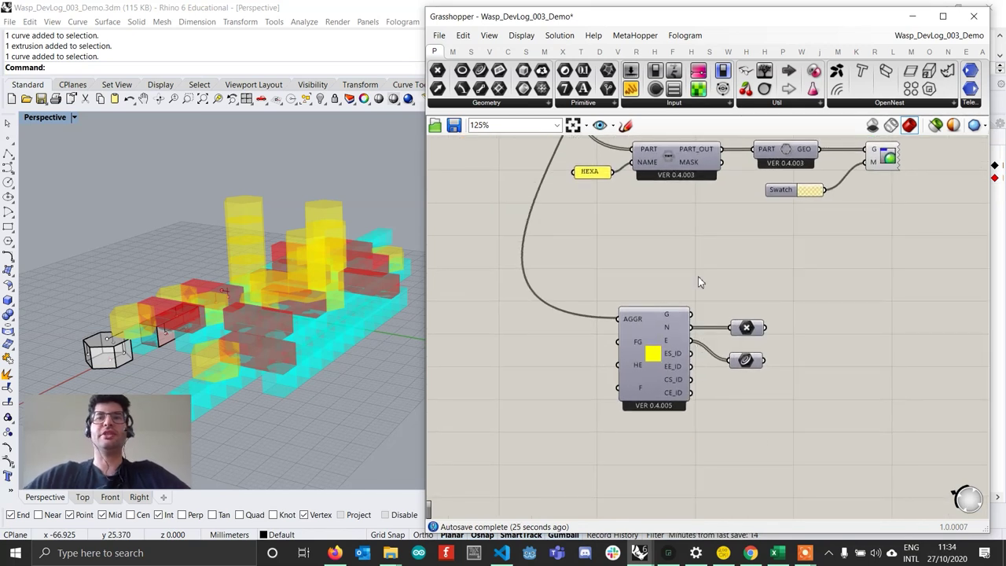
pyautogui.scroll(4, 620, 367)
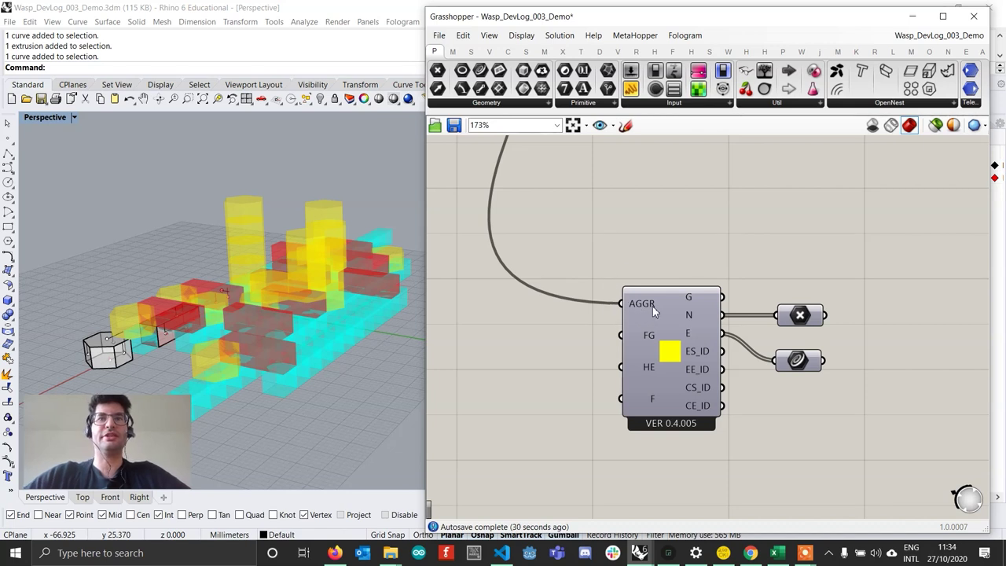
pyautogui.moveTo(651, 403)
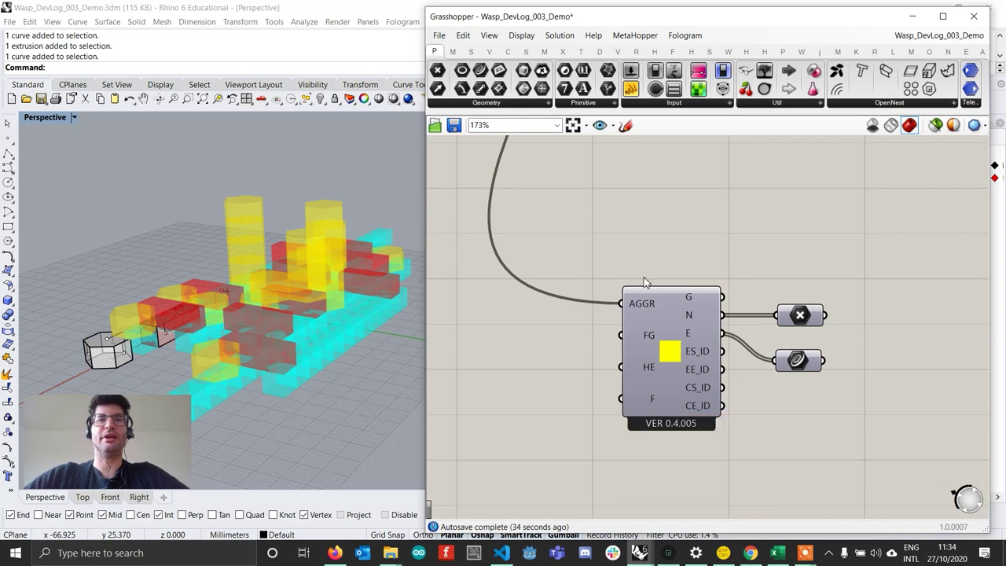
pyautogui.moveTo(808, 314); pyautogui.dragTo(734, 303, button='right')
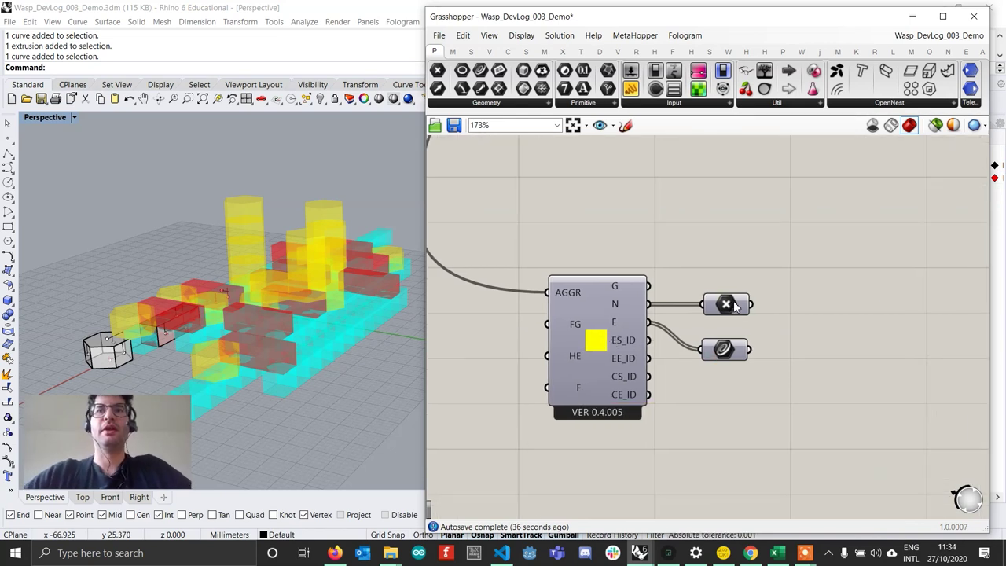
pyautogui.moveTo(297, 281); pyautogui.dragTo(254, 286, button='right')
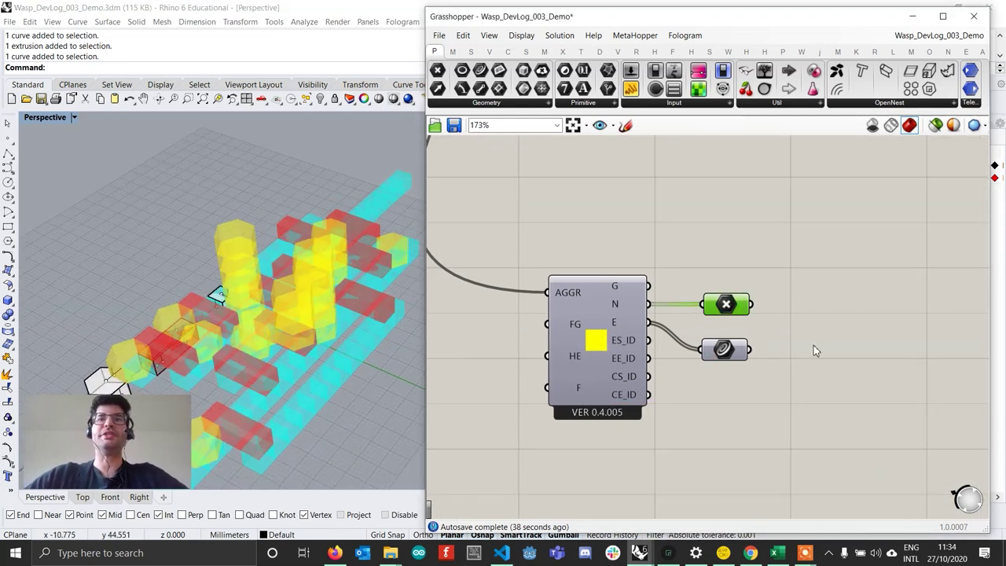
pyautogui.scroll(-5, 578, 295)
pyautogui.moveTo(567, 240); pyautogui.dragTo(601, 429, button='right')
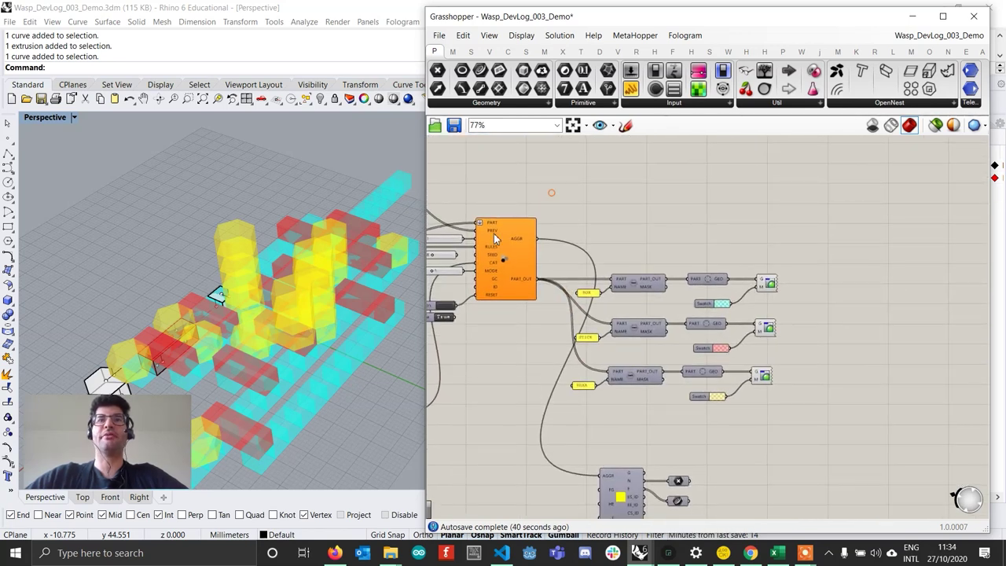
pyautogui.scroll(2, 511, 240)
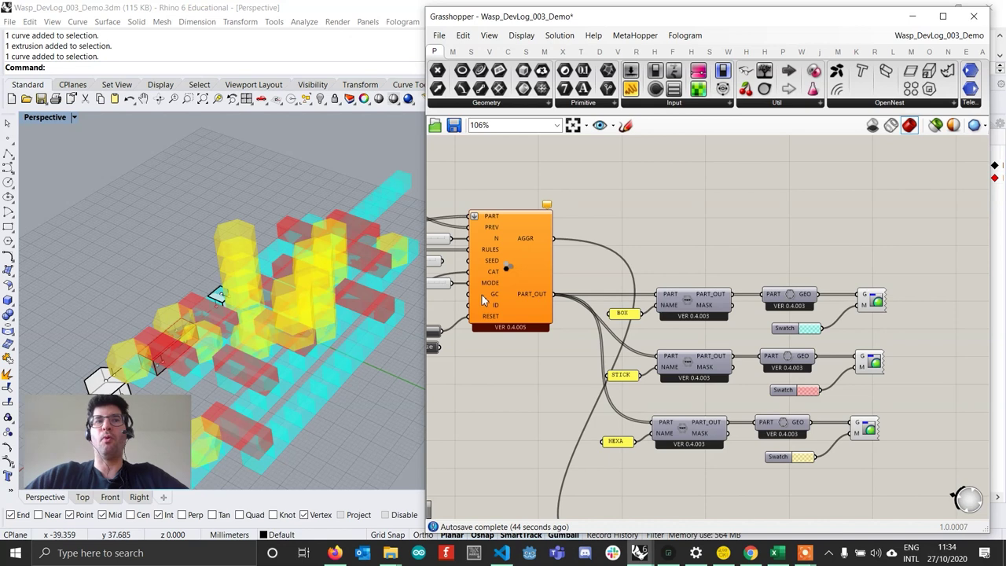
pyautogui.scroll(-4, 528, 245)
pyautogui.moveTo(521, 297); pyautogui.dragTo(576, 312, button='right')
pyautogui.scroll(7, 643, 344)
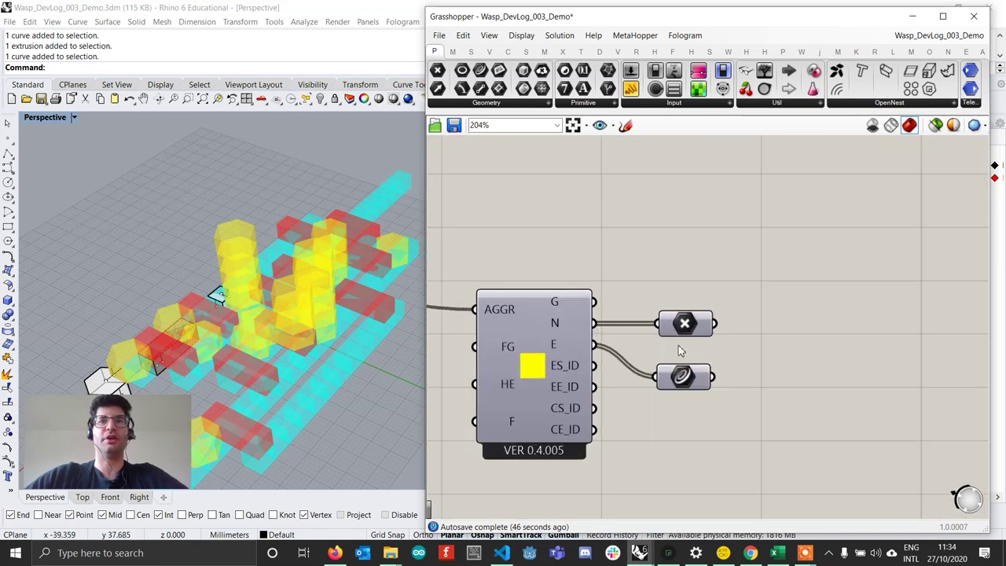
# Turn on the preview of the point container fed by the graph component's N output
pyautogui.click(690, 332)
pyautogui.rightClick(689, 327)
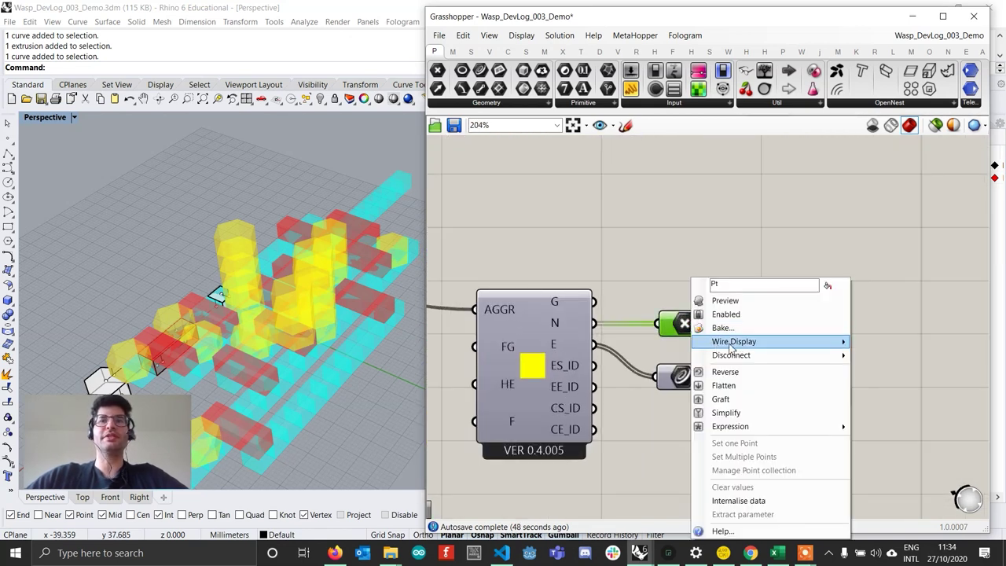
pyautogui.click(723, 297)
pyautogui.moveTo(310, 354); pyautogui.dragTo(427, 325, button='right')
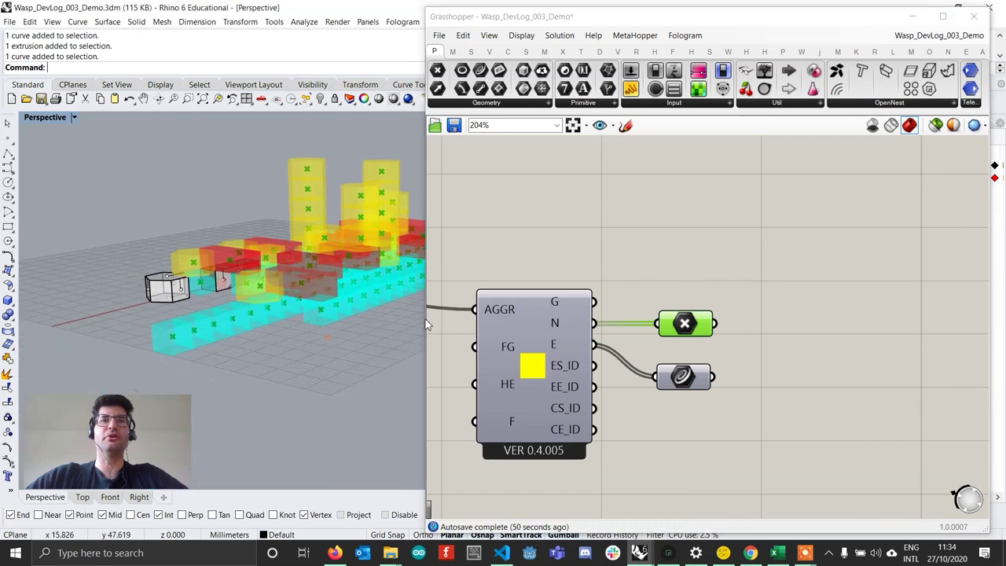
# Turn on the preview of the curve container fed by the graph component's E output
pyautogui.click(684, 379)
pyautogui.rightClick(682, 381)
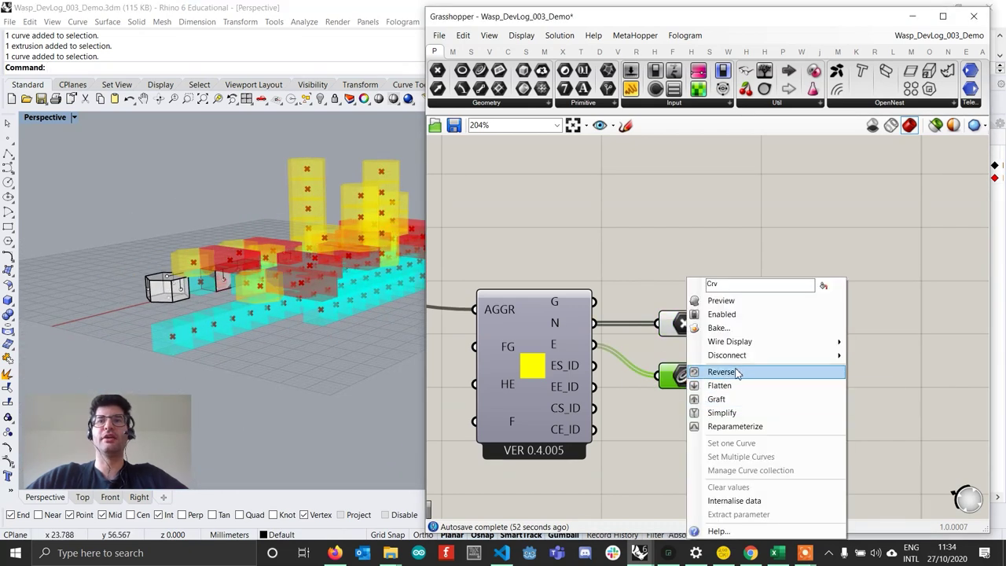
pyautogui.click(723, 301)
pyautogui.click(705, 193)
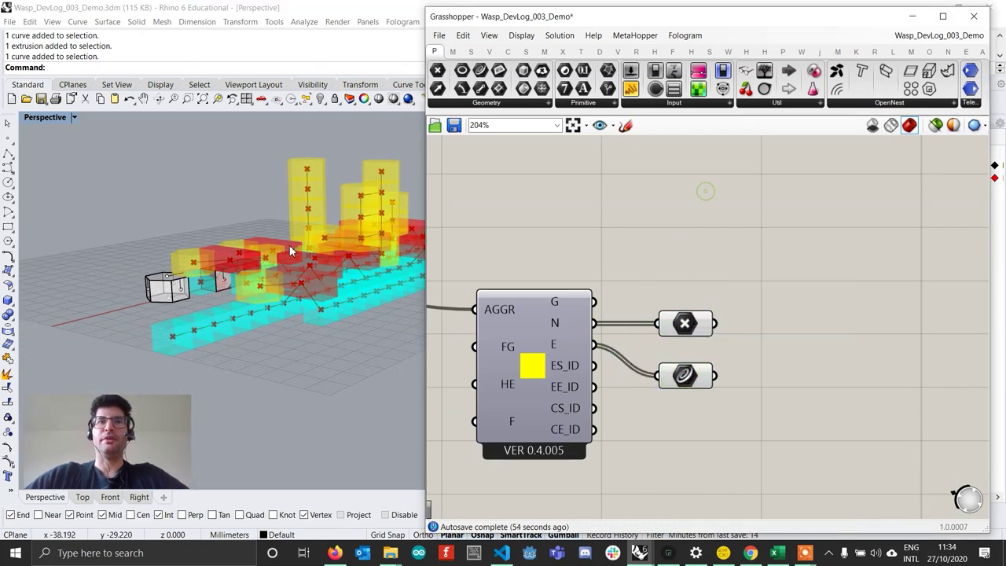
# Examine the graph nodes and connecting edges inside the aggregated parts up close, along with the graph component's G output
pyautogui.moveTo(290, 243); pyautogui.dragTo(286, 280, button='right')
pyautogui.scroll(5, 286, 281)
pyautogui.moveTo(272, 315); pyautogui.dragTo(391, 263, button='right')
pyautogui.moveTo(664, 356); pyautogui.dragTo(763, 331, button='right')
pyautogui.scroll(1, 702, 319)
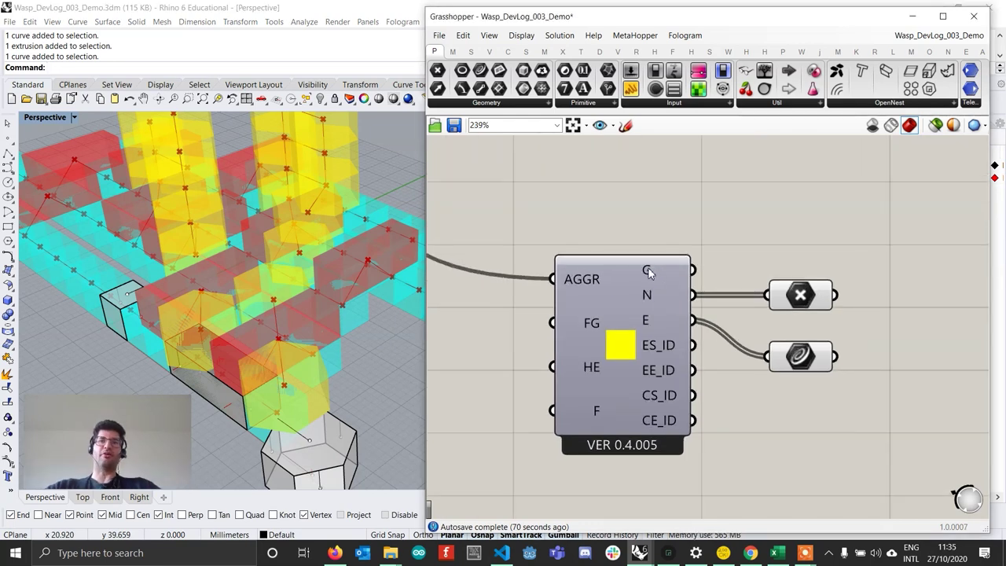
pyautogui.moveTo(648, 271)
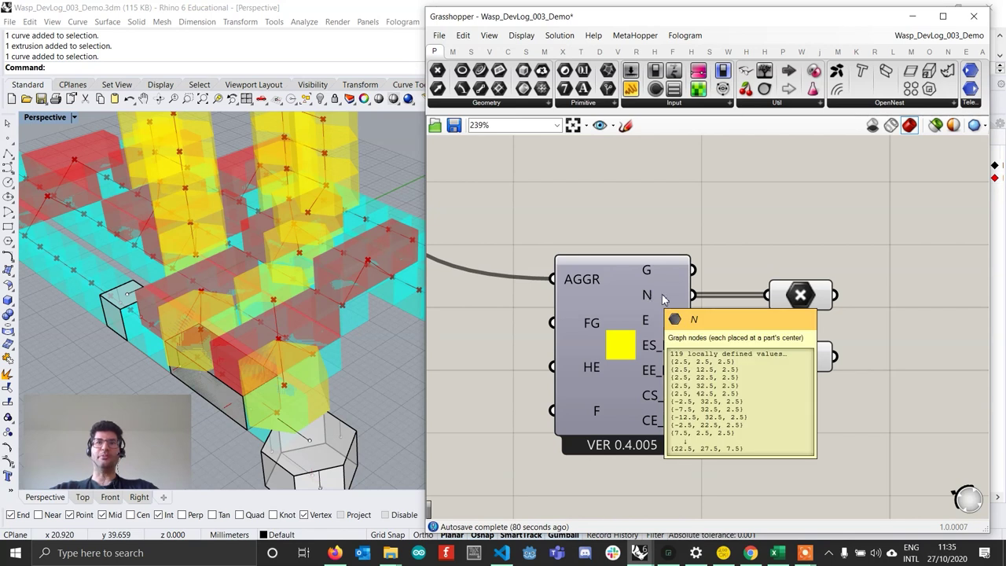
# Reposition the point and curve containers beside the graph component and check its node, edge and ID outputs
pyautogui.click(811, 304)
pyautogui.moveTo(810, 301)
pyautogui.mouseDown()
pyautogui.moveTo(811, 279)
pyautogui.moveTo(825, 289)
pyautogui.mouseUp()
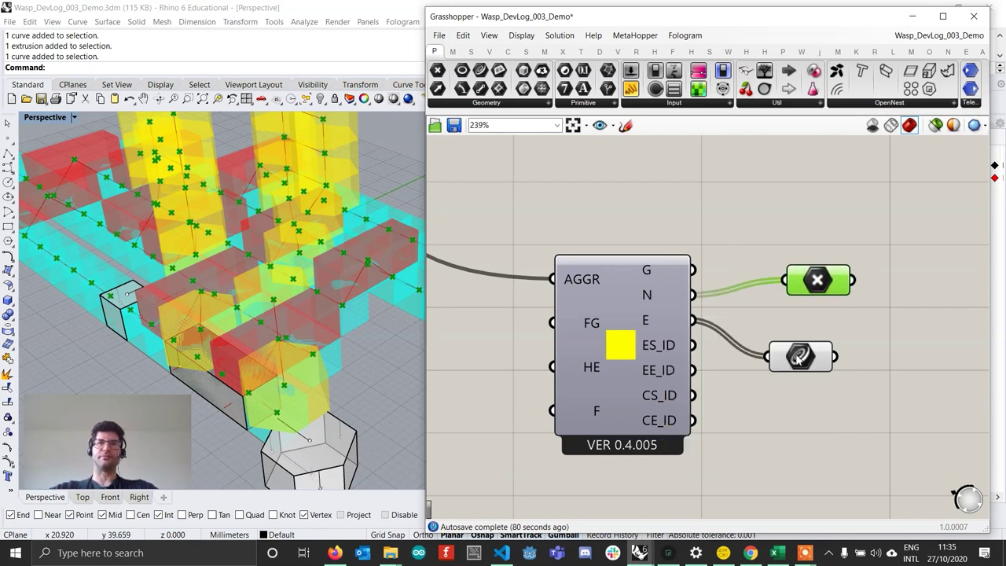
pyautogui.moveTo(798, 358); pyautogui.dragTo(810, 341)
pyautogui.moveTo(670, 356)
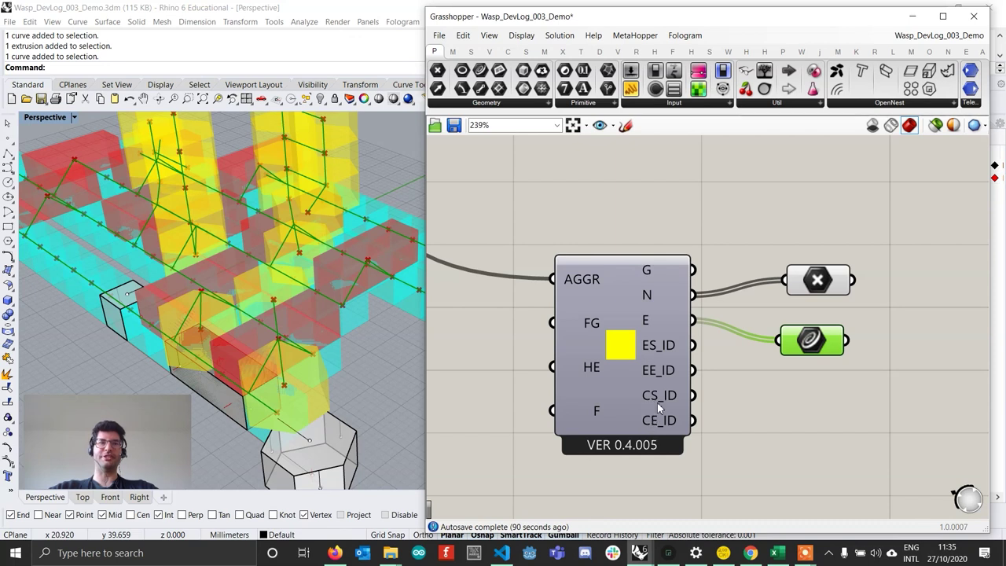
pyautogui.scroll(-1, 649, 395)
pyautogui.moveTo(649, 395)
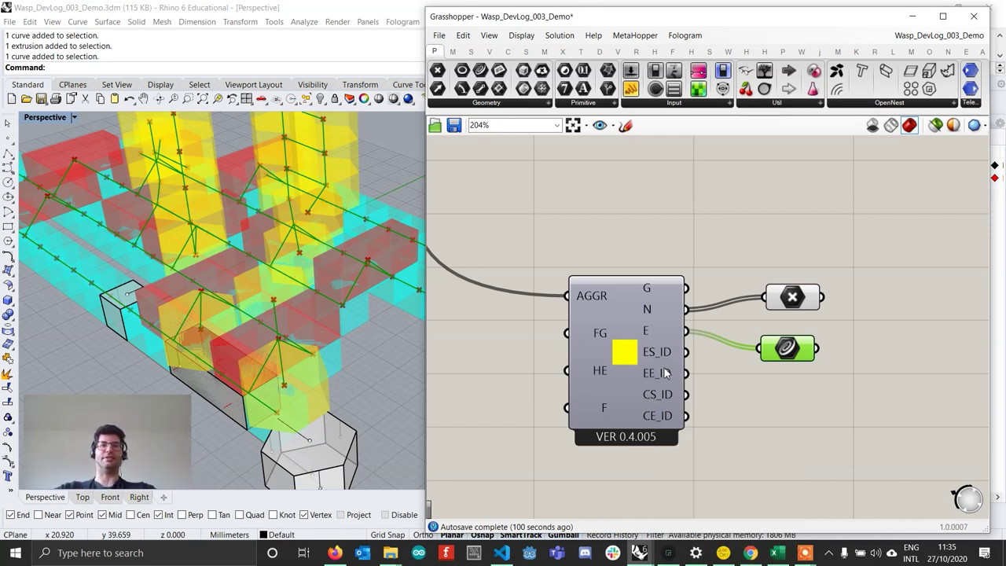
pyautogui.scroll(-2, 664, 373)
pyautogui.moveTo(610, 402); pyautogui.dragTo(634, 404, button='right')
pyautogui.scroll(2, 629, 402)
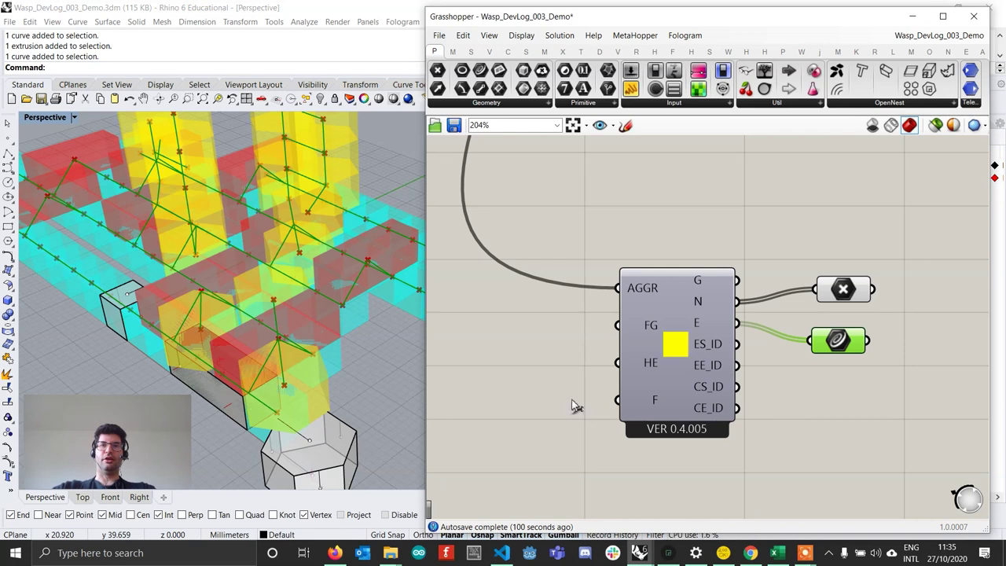
# Add a Boolean Toggle beside the graph component's F input for controlling the flattening of the edges list
pyautogui.doubleClick(518, 395)
pyautogui.write('toggle')
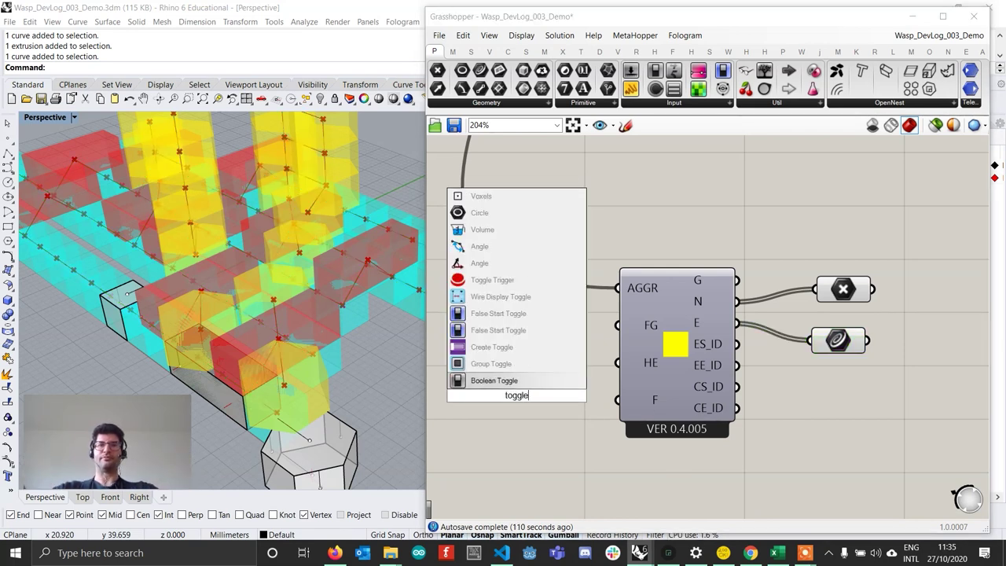
pyautogui.press('Return')
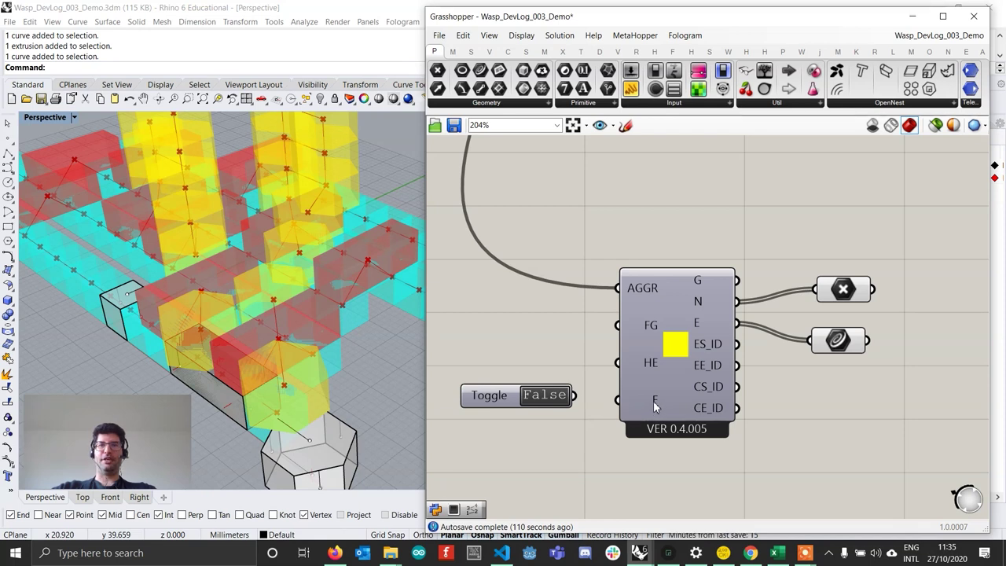
pyautogui.moveTo(658, 406)
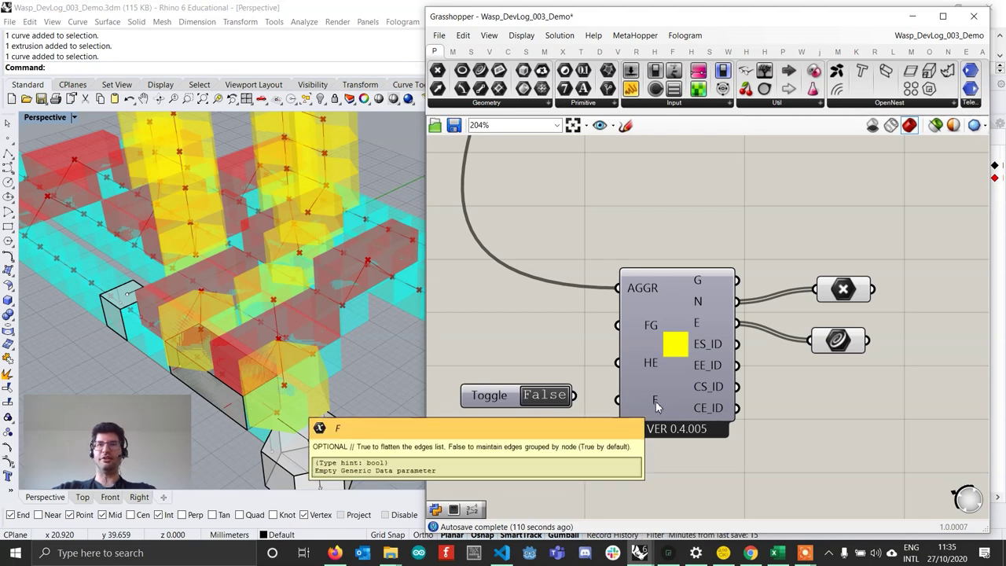
pyautogui.moveTo(491, 398); pyautogui.dragTo(517, 410)
# Align the curve container directly beneath the point container and check the graph component's E output
pyautogui.click(841, 290)
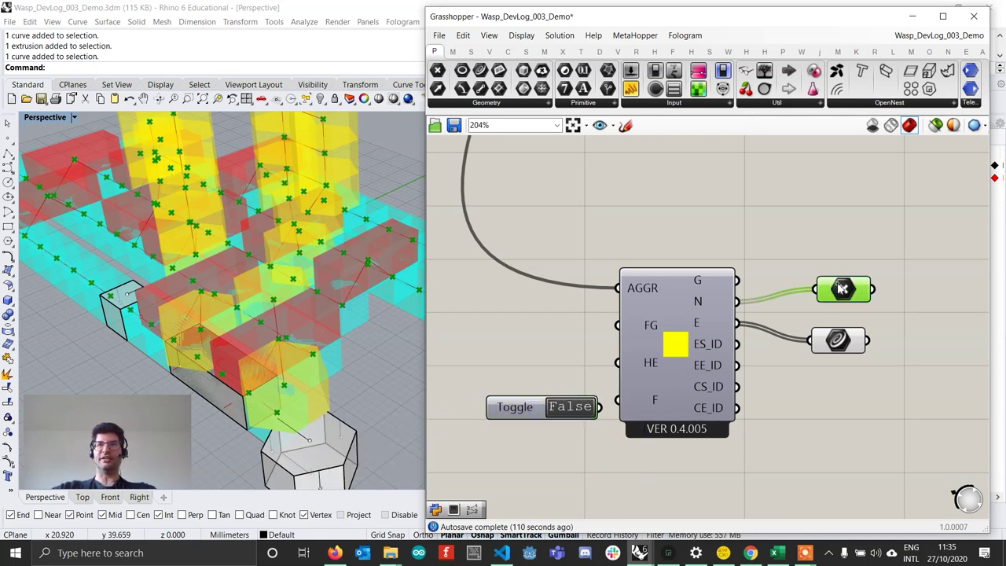
pyautogui.moveTo(842, 289); pyautogui.dragTo(844, 276)
pyautogui.moveTo(838, 341); pyautogui.dragTo(844, 316)
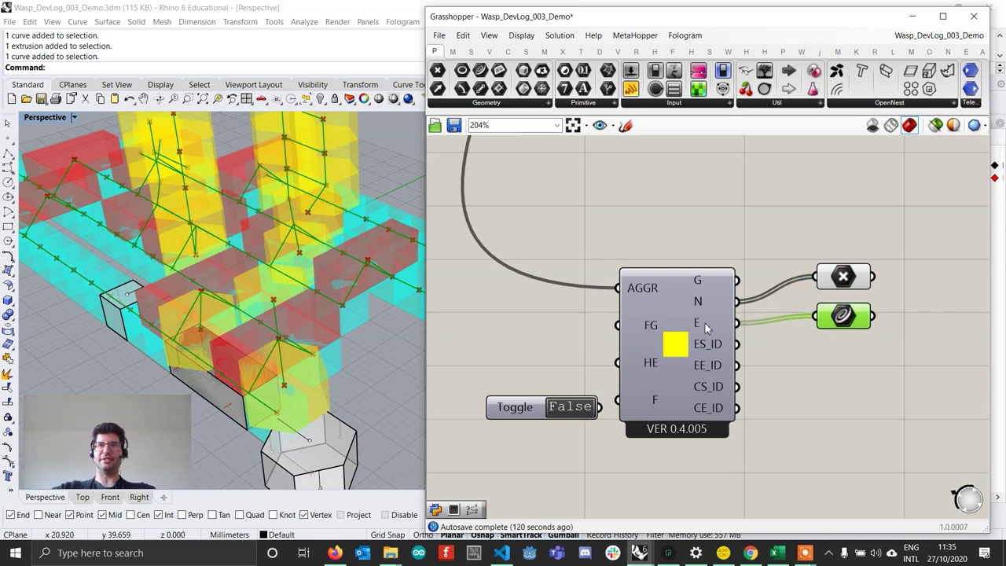
pyautogui.moveTo(705, 323)
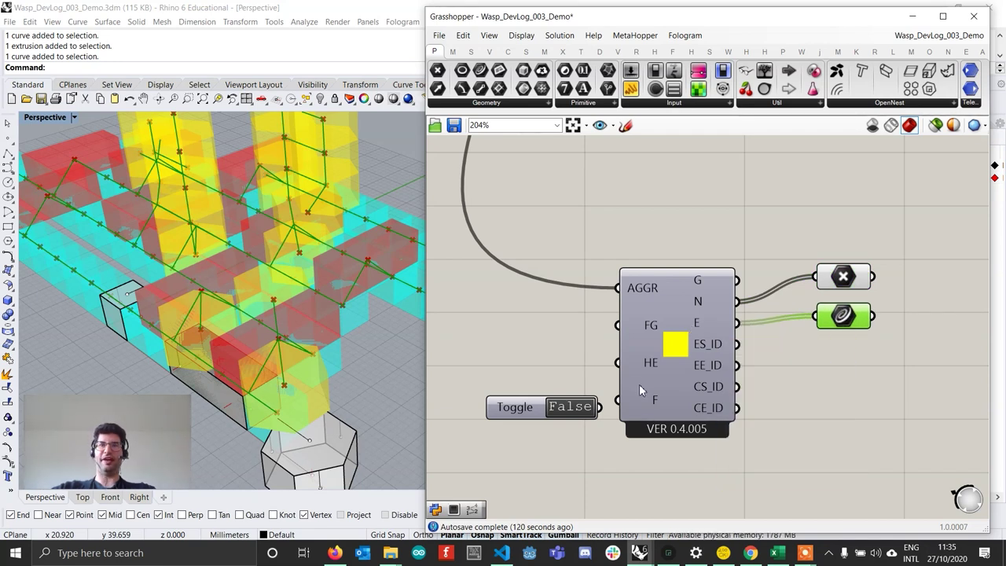
# Connect the False toggle to the graph component's F input and check the edge and ID outputs
pyautogui.moveTo(534, 412); pyautogui.dragTo(533, 404)
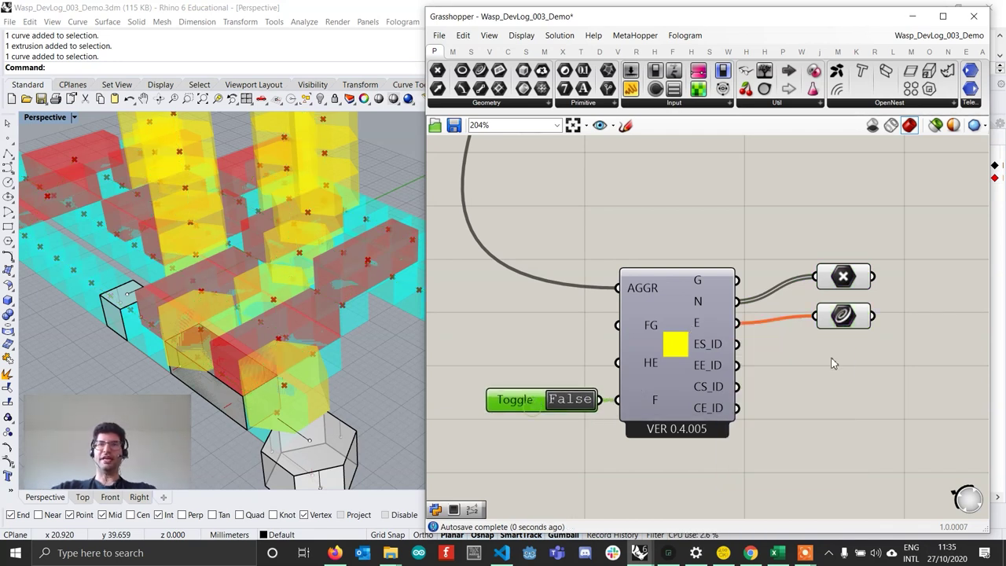
pyautogui.click(846, 322)
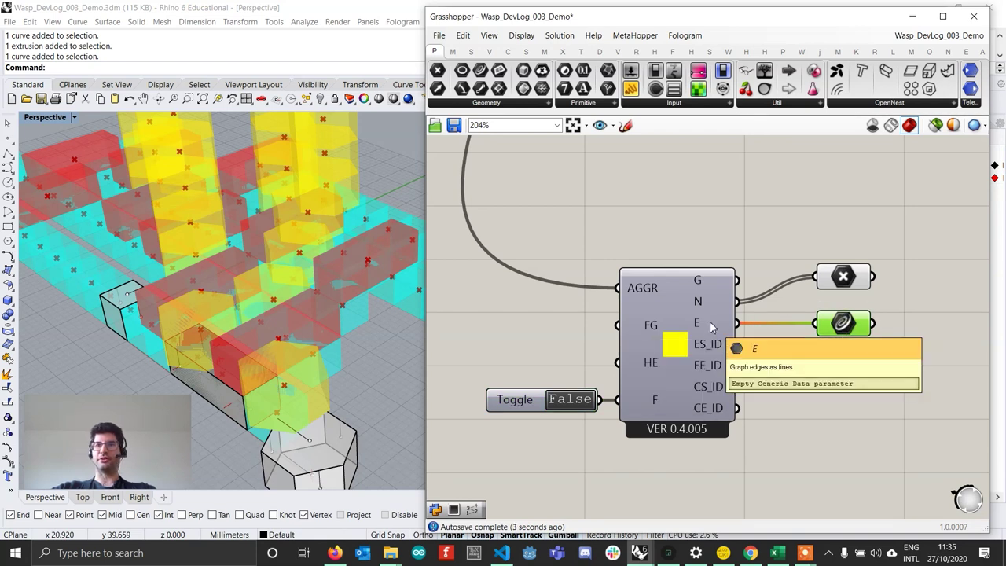
pyautogui.moveTo(697, 304)
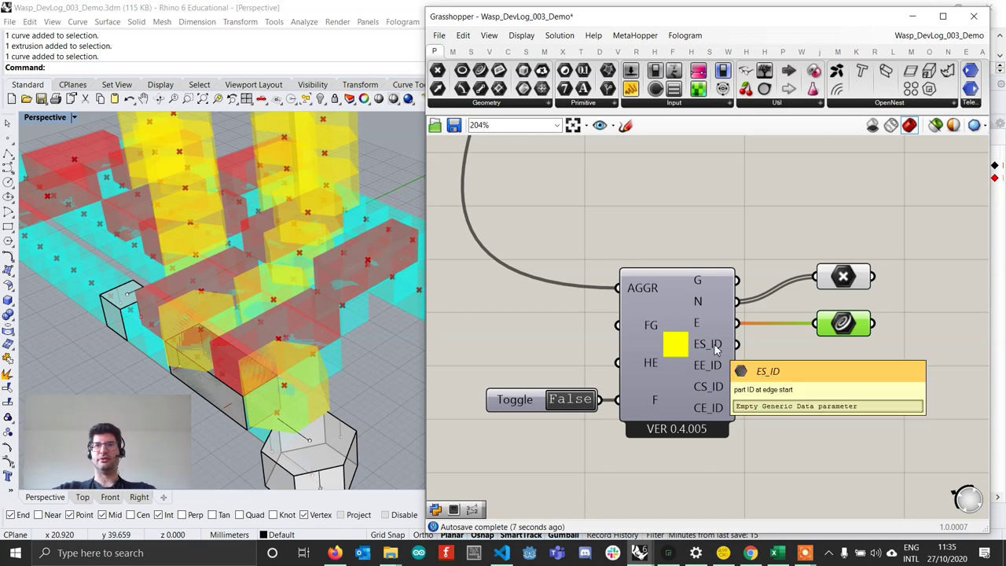
pyautogui.click(715, 379)
pyautogui.scroll(-3, 715, 379)
pyautogui.scroll(4, 615, 466)
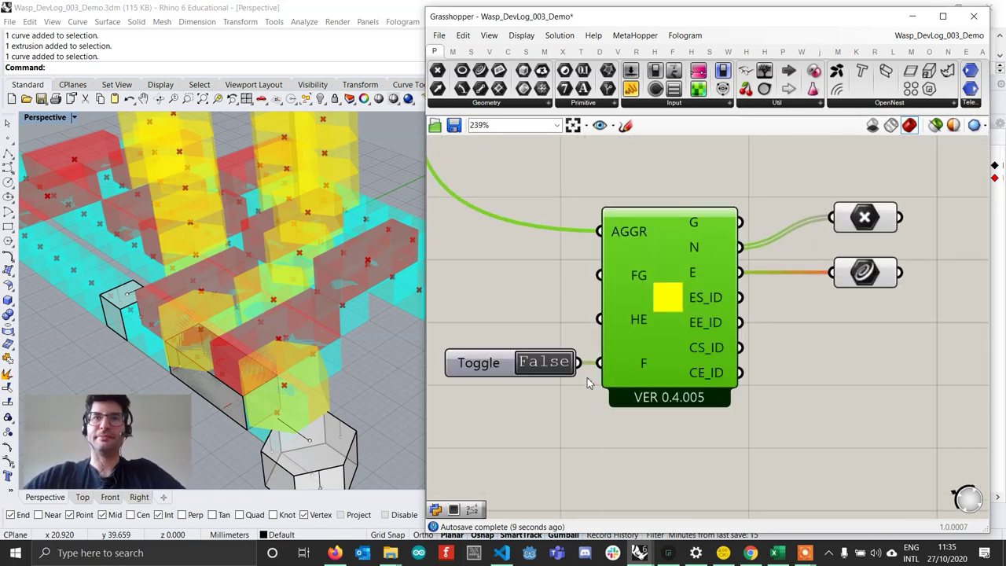
# Delete the toggle from the graph component's F input and review the graph across the whole aggregation
pyautogui.click(494, 364)
pyautogui.press('Delete')
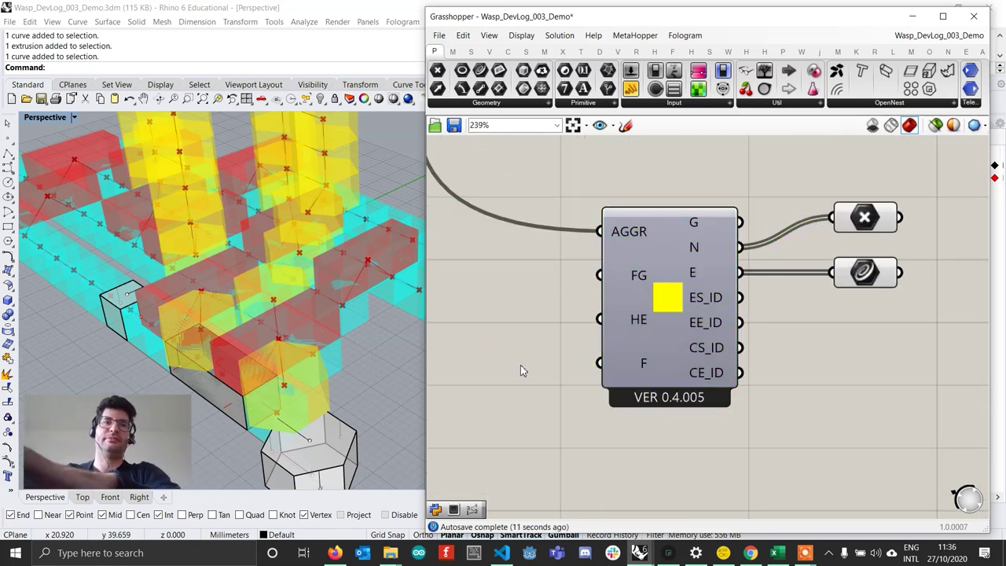
pyautogui.scroll(-1, 673, 307)
pyautogui.scroll(-3, 675, 355)
pyautogui.scroll(2, 674, 355)
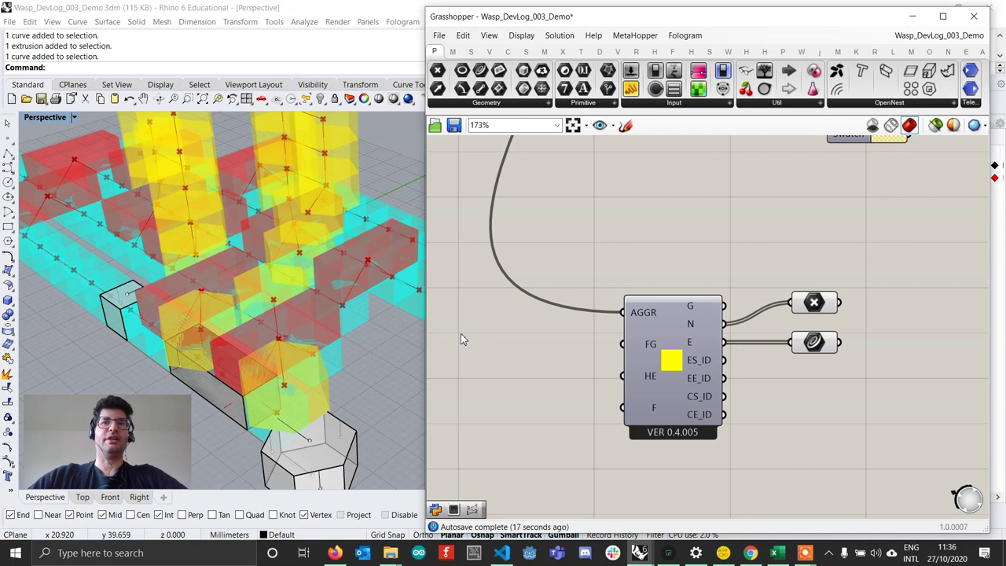
pyautogui.scroll(-5, 296, 366)
pyautogui.scroll(5, 296, 365)
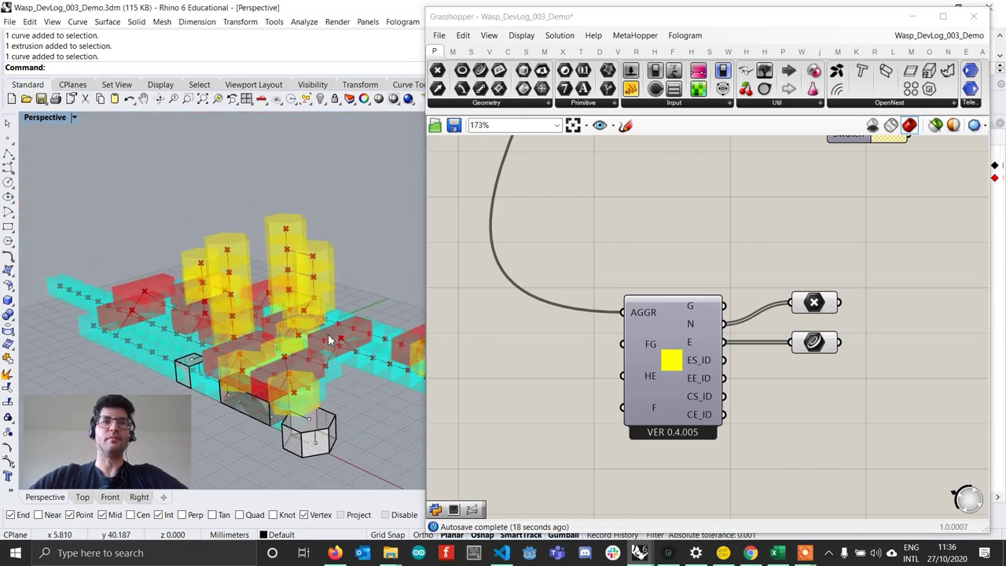
pyautogui.moveTo(319, 347)
pyautogui.keyDown('shift'); pyautogui.mouseDown(button='right')
pyautogui.moveTo(312, 336)
pyautogui.moveTo(309, 351)
pyautogui.moveTo(288, 346)
pyautogui.moveTo(299, 332)
pyautogui.moveTo(323, 337)
pyautogui.moveTo(295, 349)
pyautogui.moveTo(310, 336)
pyautogui.mouseUp(button='right'); pyautogui.keyUp('shift')
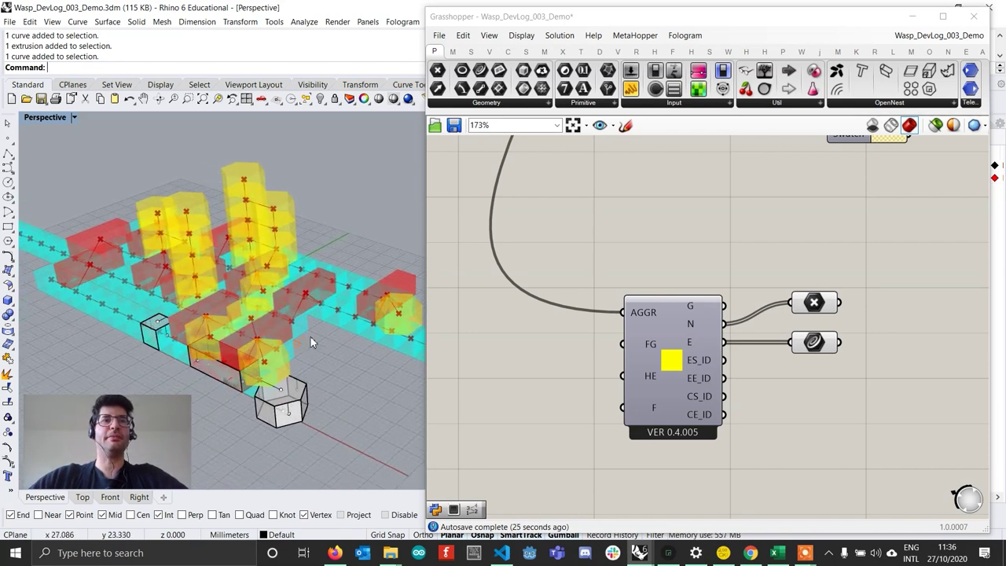